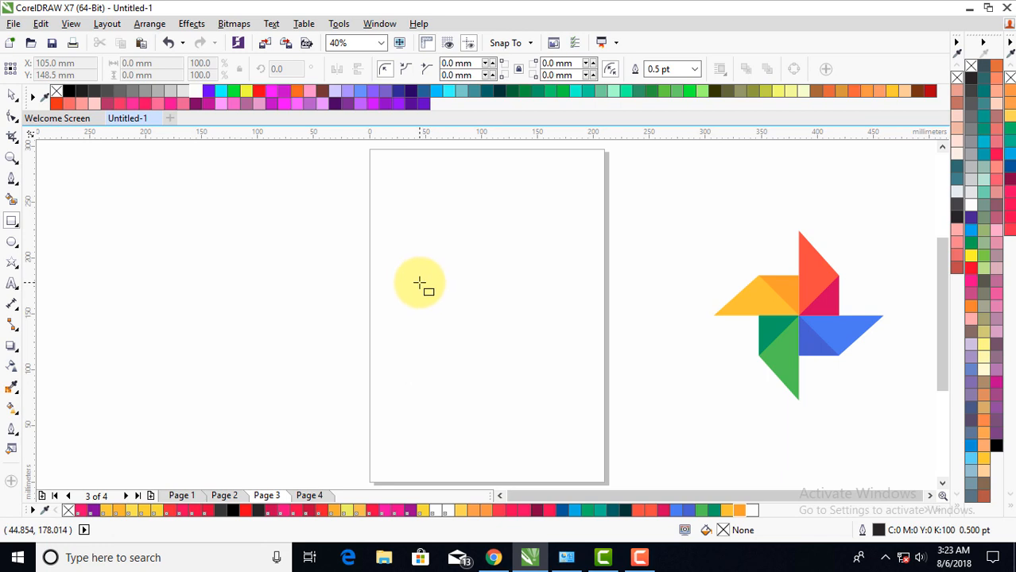
Draw a rectangle about 78 mm wide and 35 mm high in the middle of the page.
drag(420, 283, 506, 321)
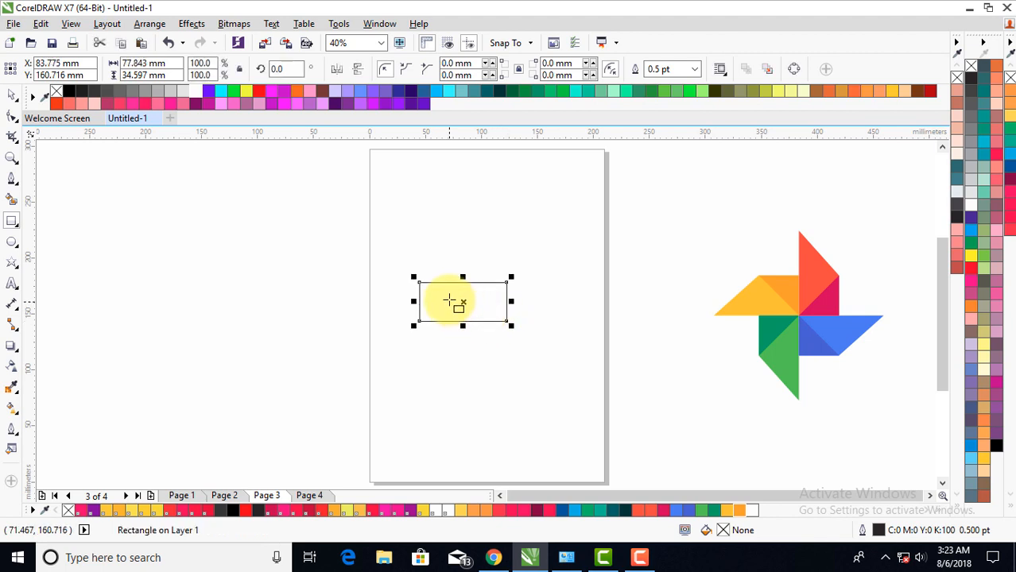
click(12, 96)
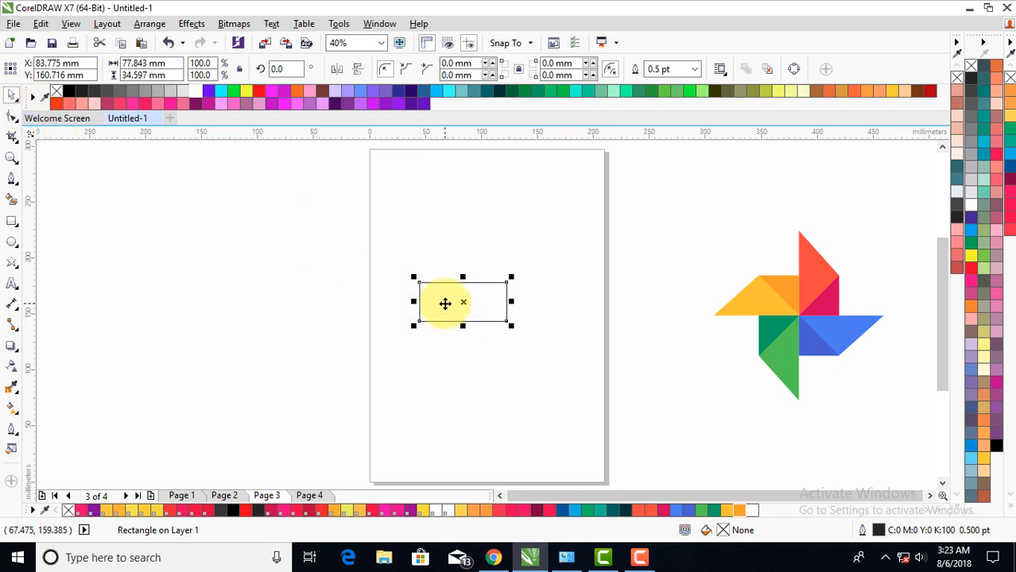
Skew the rectangle's top edge to the right into a parallelogram and stretch it rightward to about 132 mm overall width.
scroll(455, 295, up, 2)
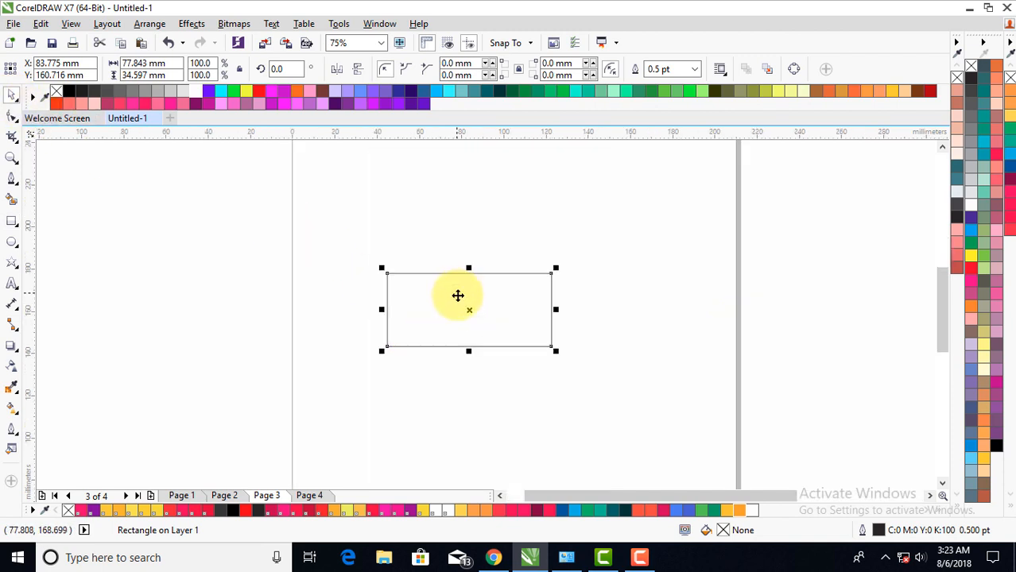
click(459, 301)
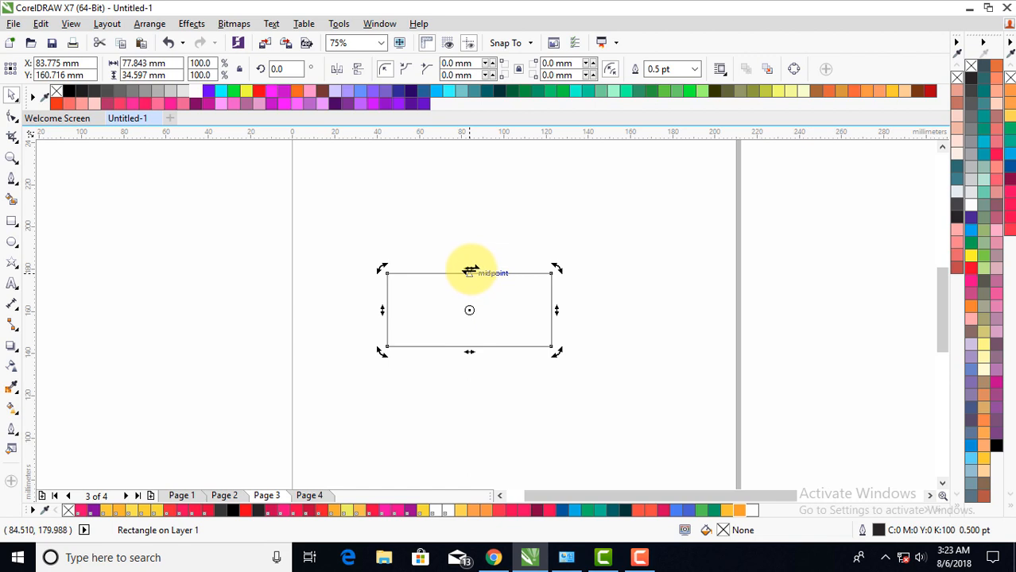
drag(470, 271, 528, 272)
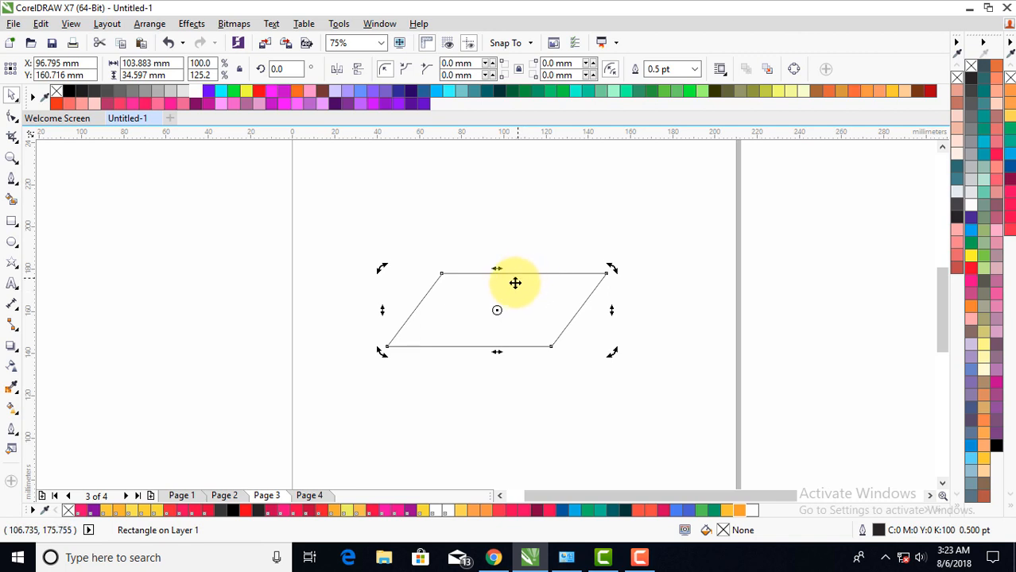
click(514, 295)
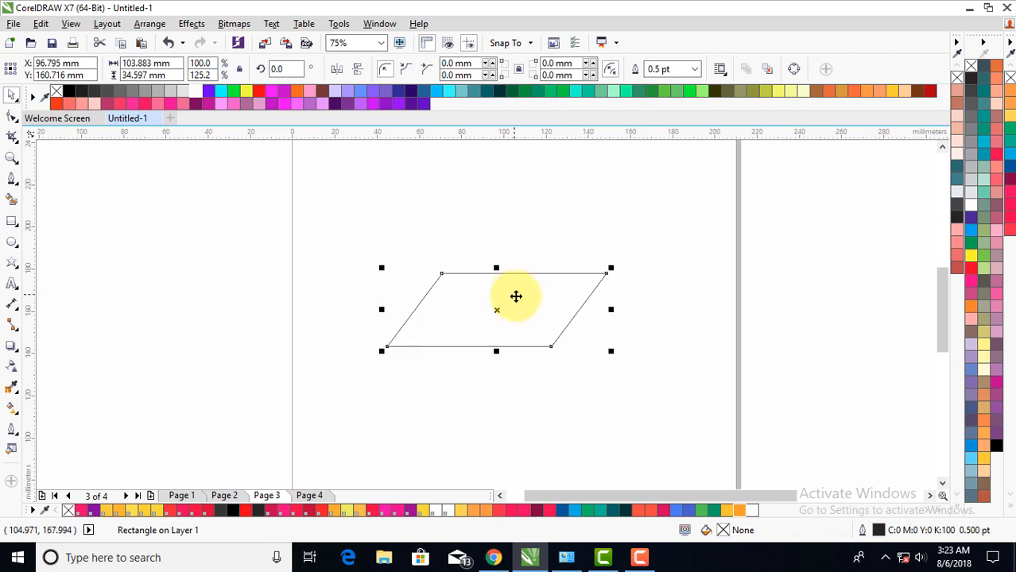
drag(612, 310, 672, 321)
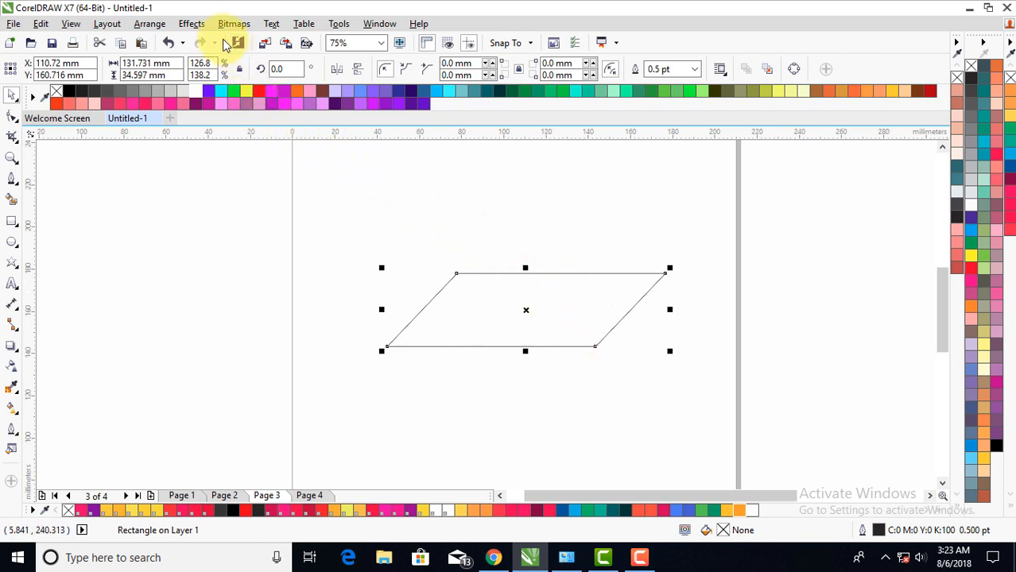
Place one copy of the parallelogram directly below it with a relative position offset of x 0 mm and y -34.597 mm.
click(153, 26)
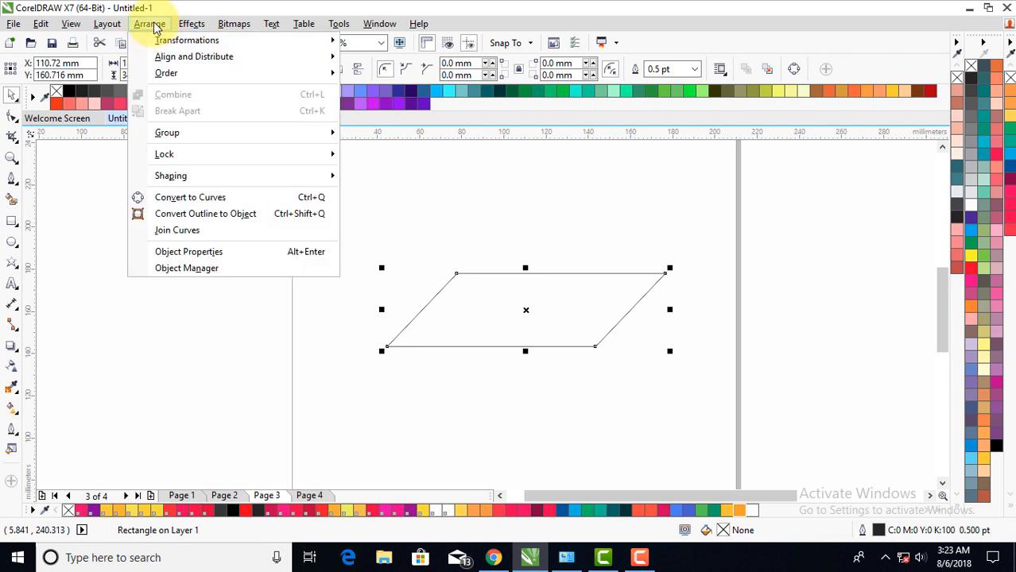
mouse_move(242, 45)
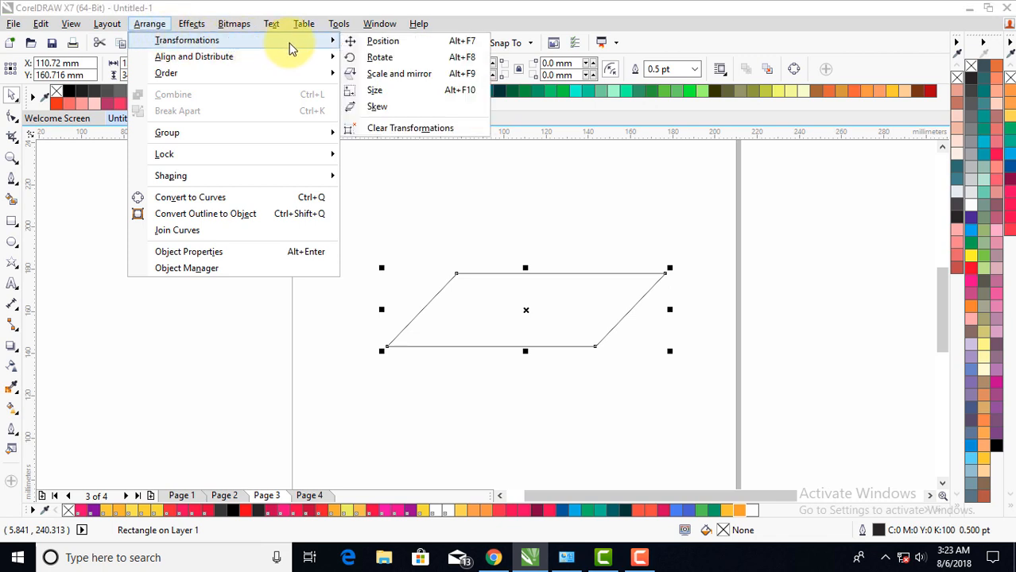
click(397, 46)
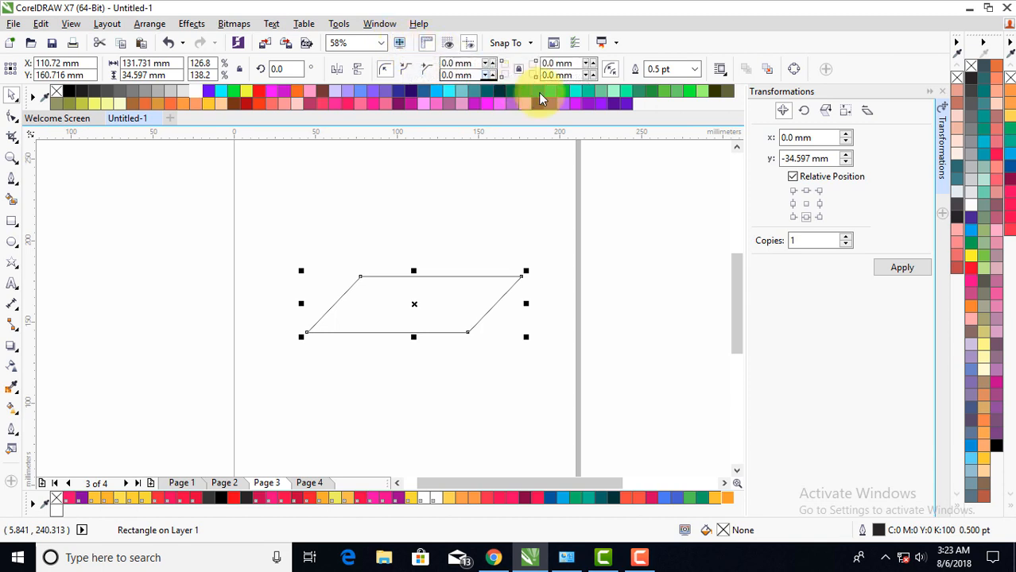
click(784, 113)
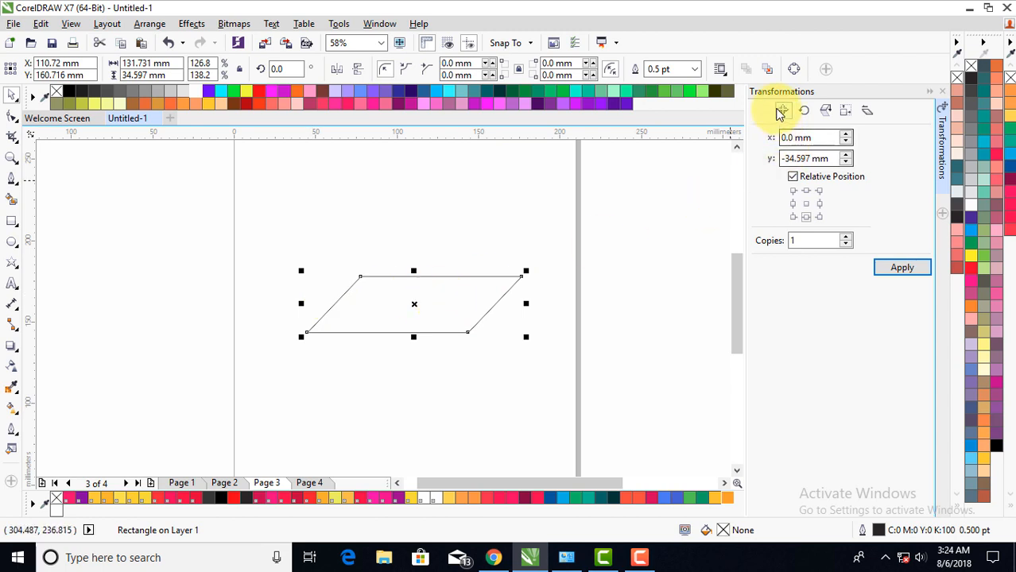
double_click(799, 241)
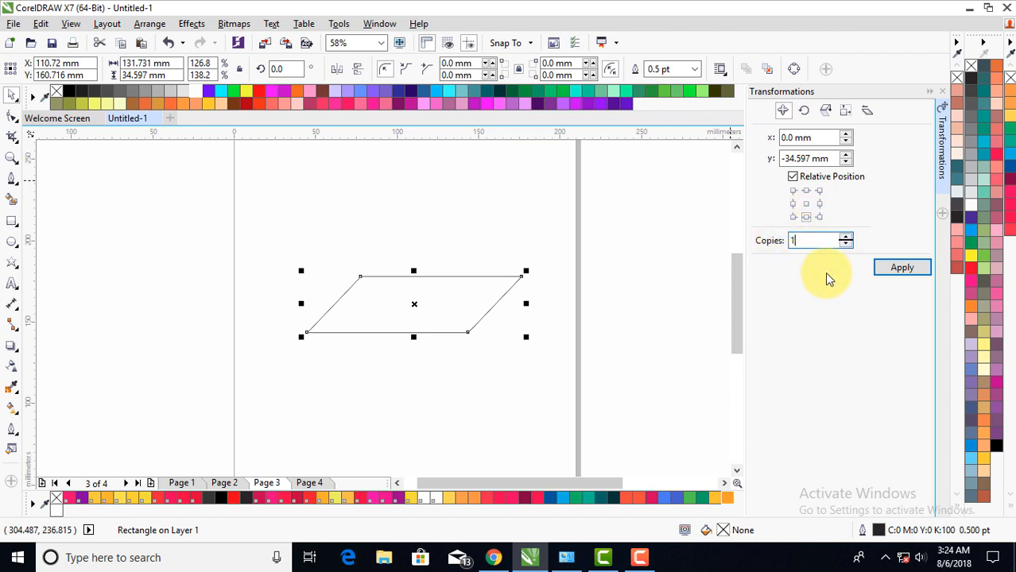
click(791, 242)
key(BackSpace)
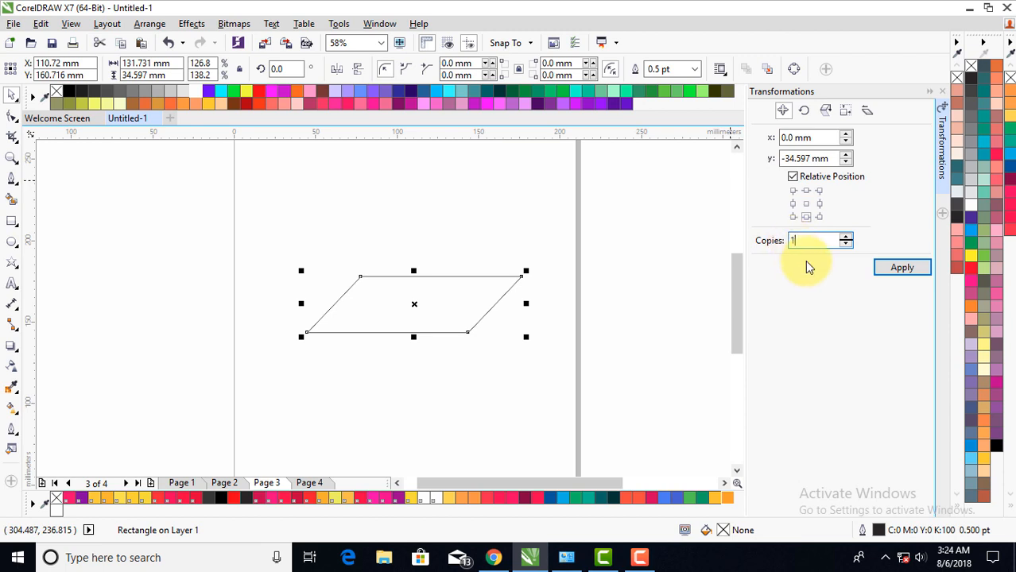
text(1)
click(902, 273)
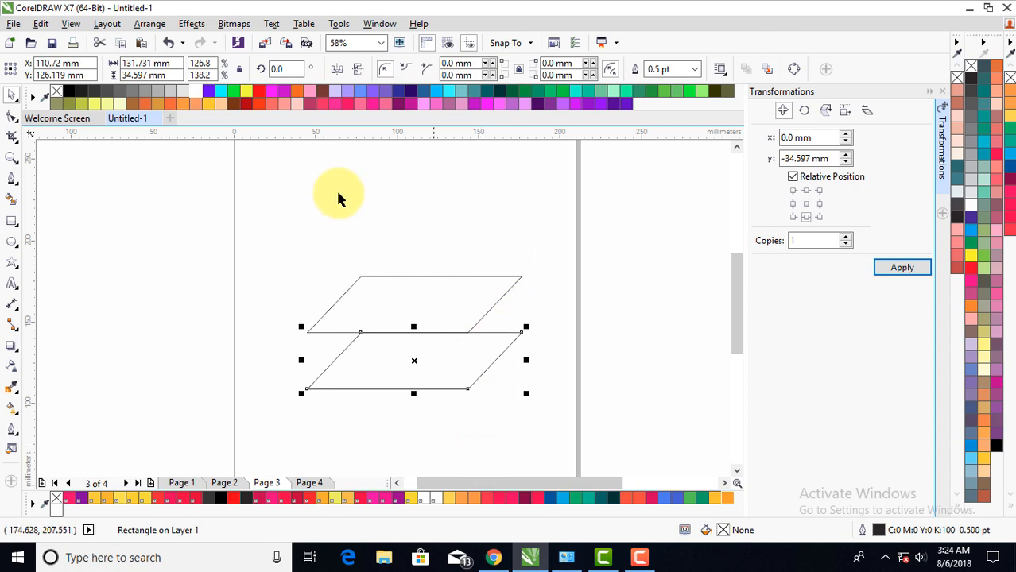
Duplicate both stacked parallelograms together and rotate the duplicated pair by 90 degrees.
click(434, 250)
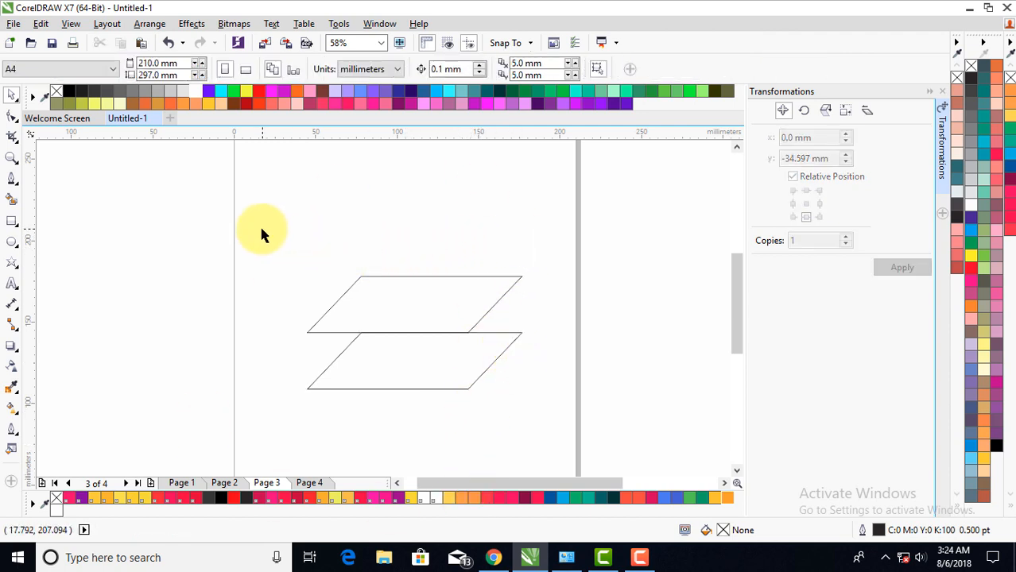
drag(252, 229, 565, 429)
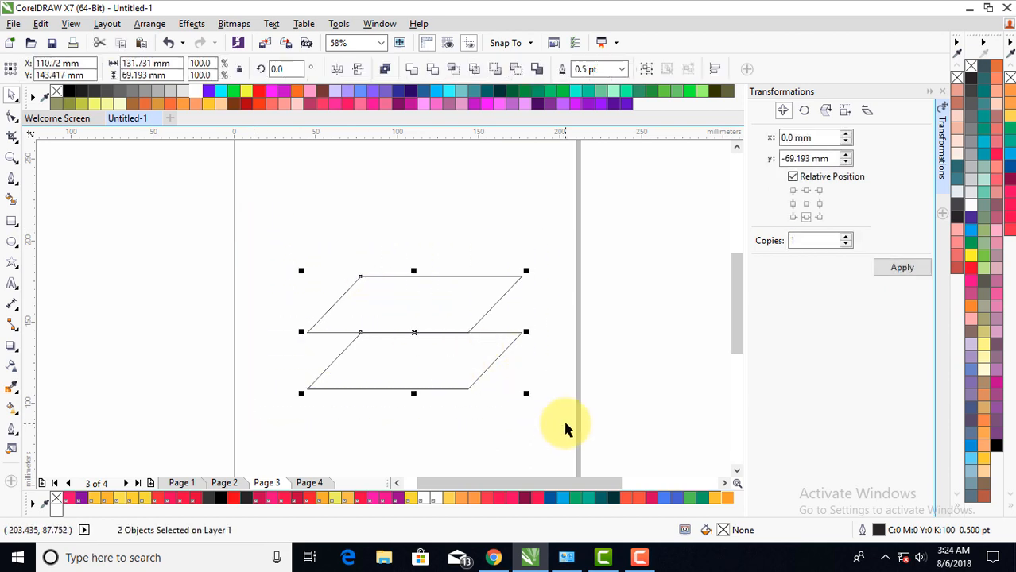
key(ctrl+d)
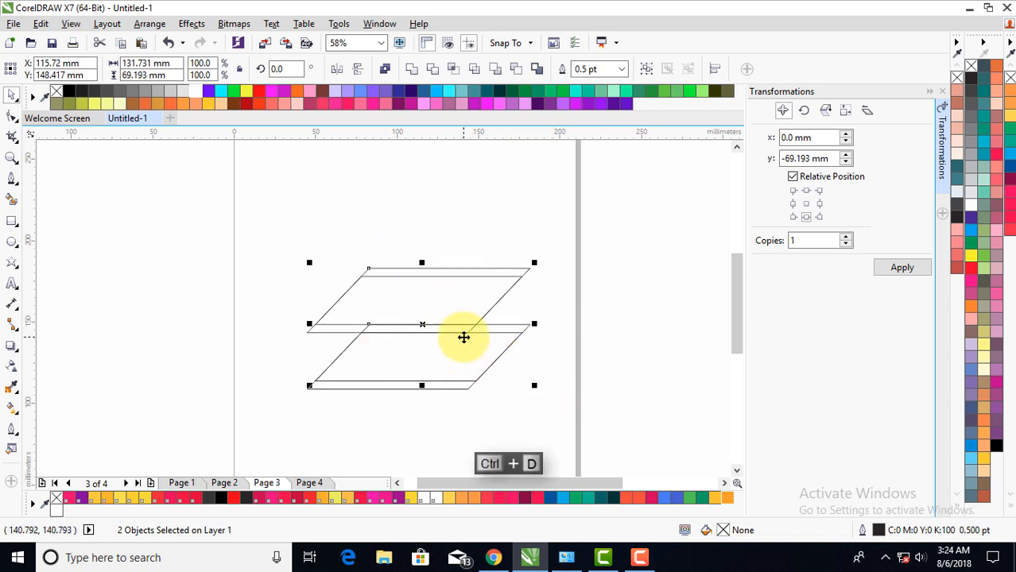
click(278, 69)
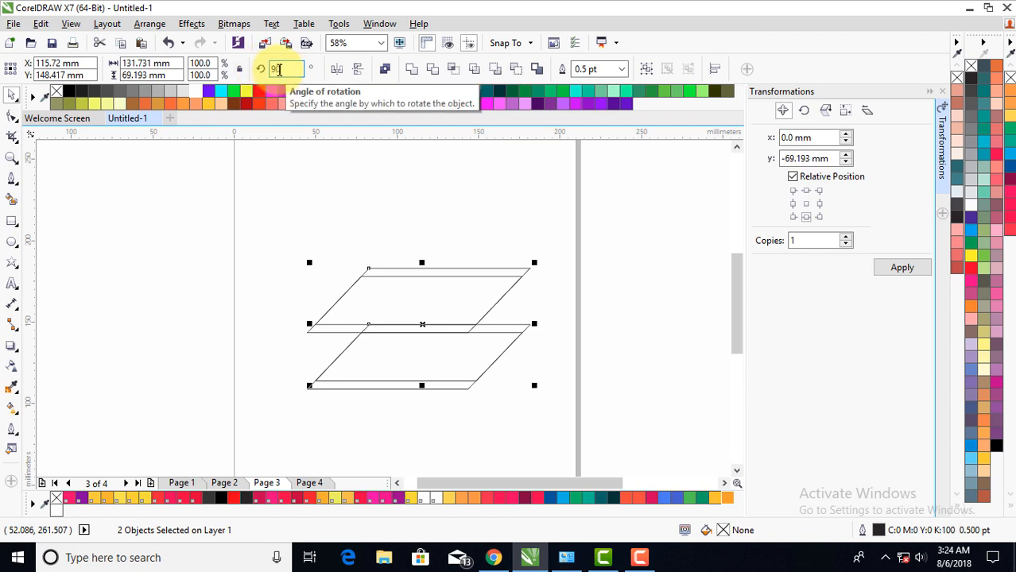
key(Return)
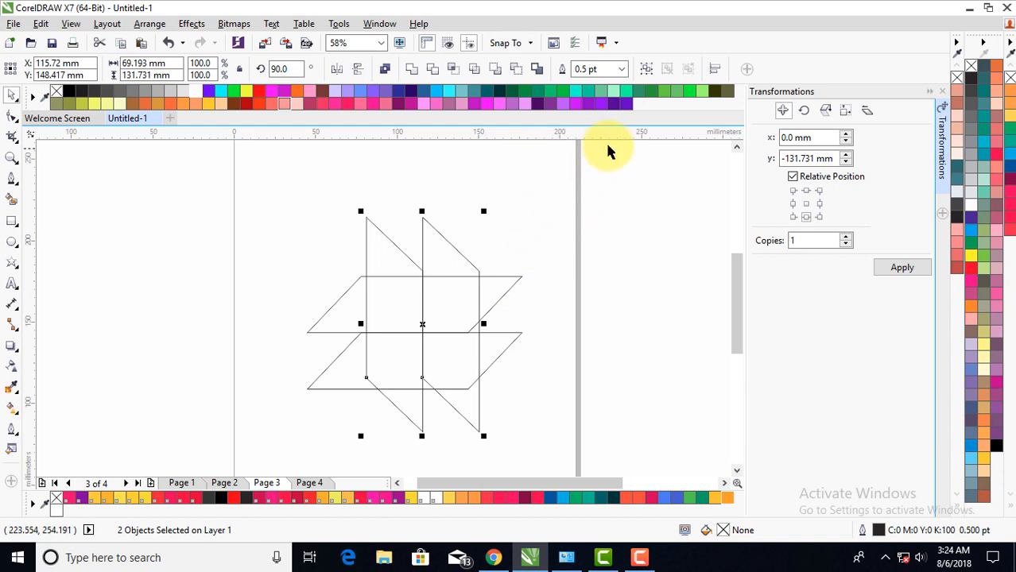
Group the two rotated vertical parallelograms, and group the two horizontal parallelograms separately.
click(648, 71)
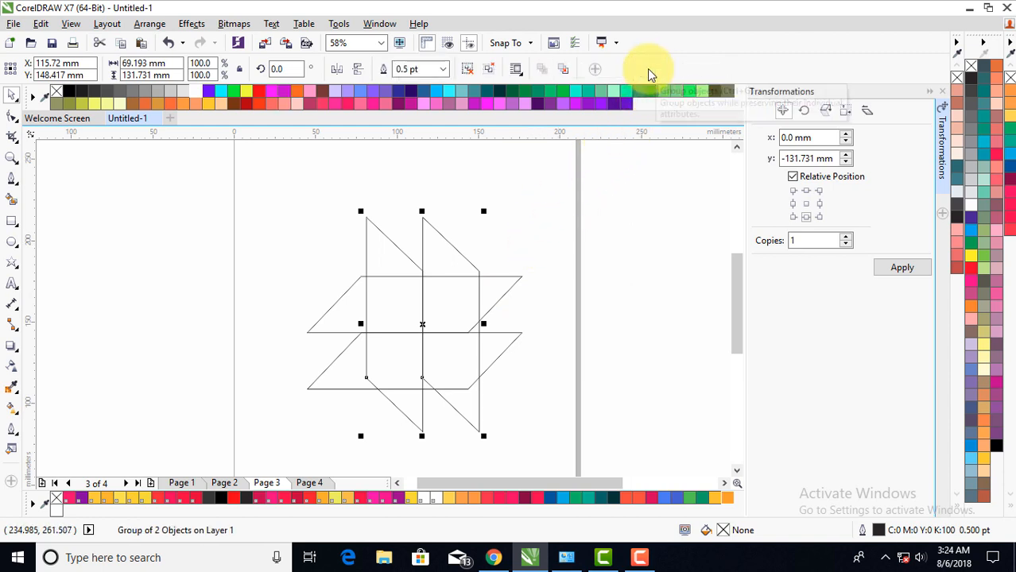
click(494, 236)
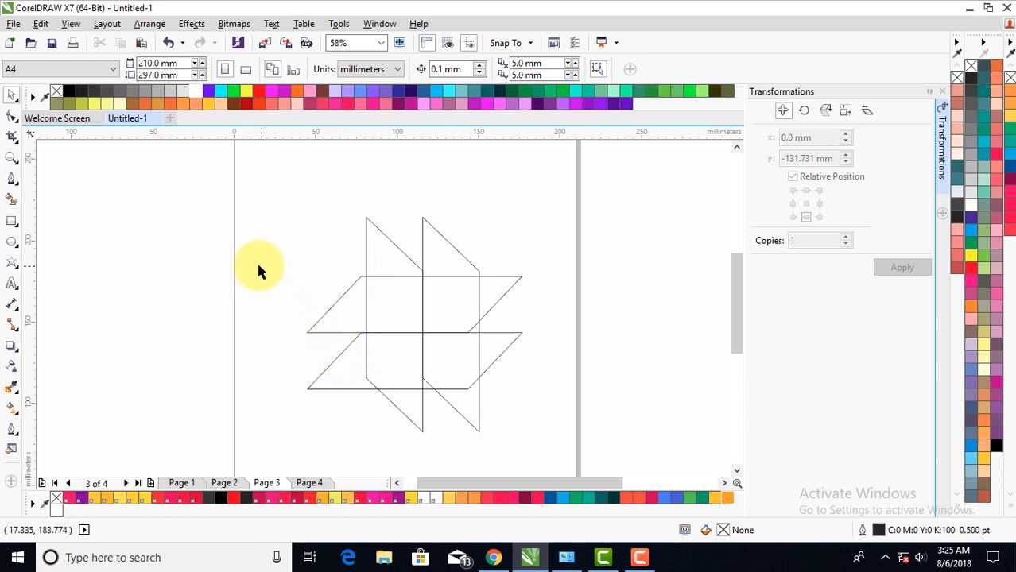
mouse_move(257, 266)
mouse_down()
mouse_move(328, 294)
mouse_move(509, 399)
mouse_move(547, 401)
mouse_up()
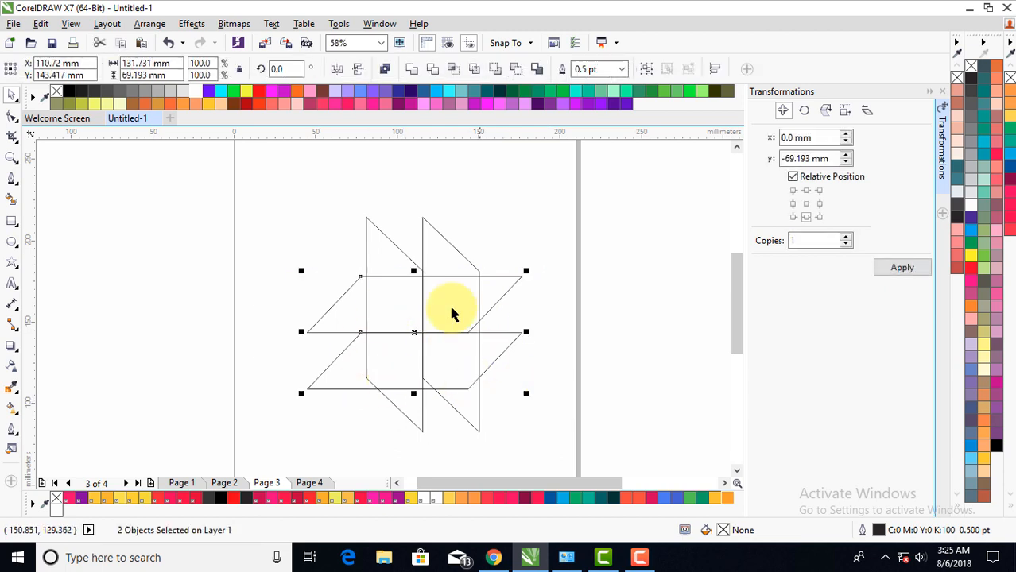
click(646, 71)
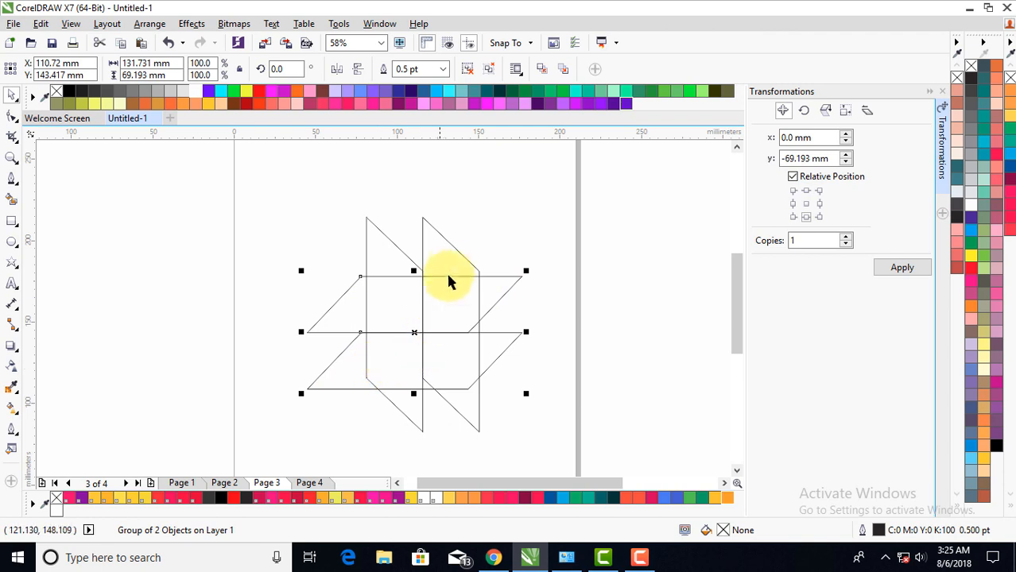
click(504, 239)
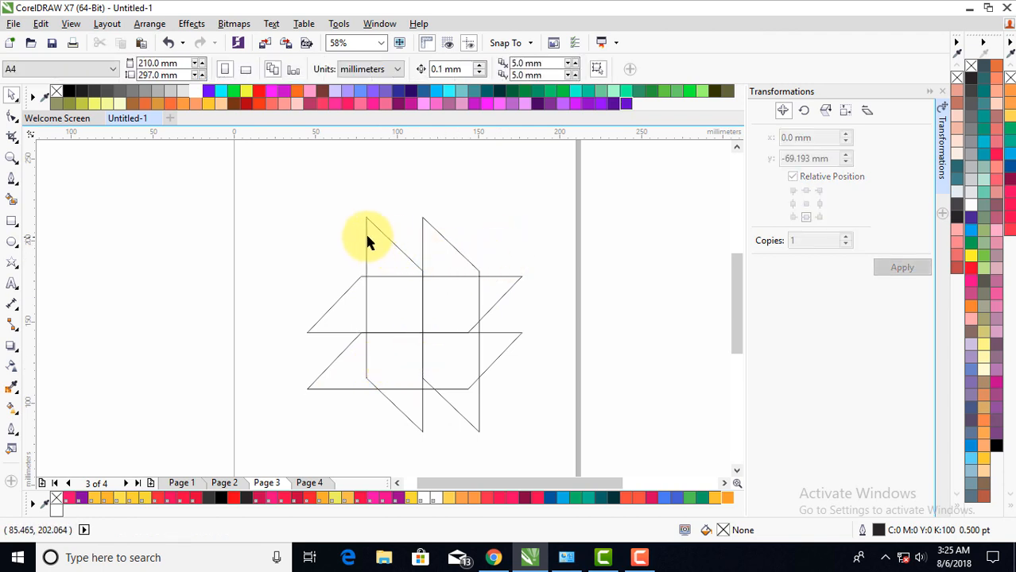
Align the centers of the vertical and horizontal groups with each other, both vertically and horizontally.
drag(245, 189, 549, 458)
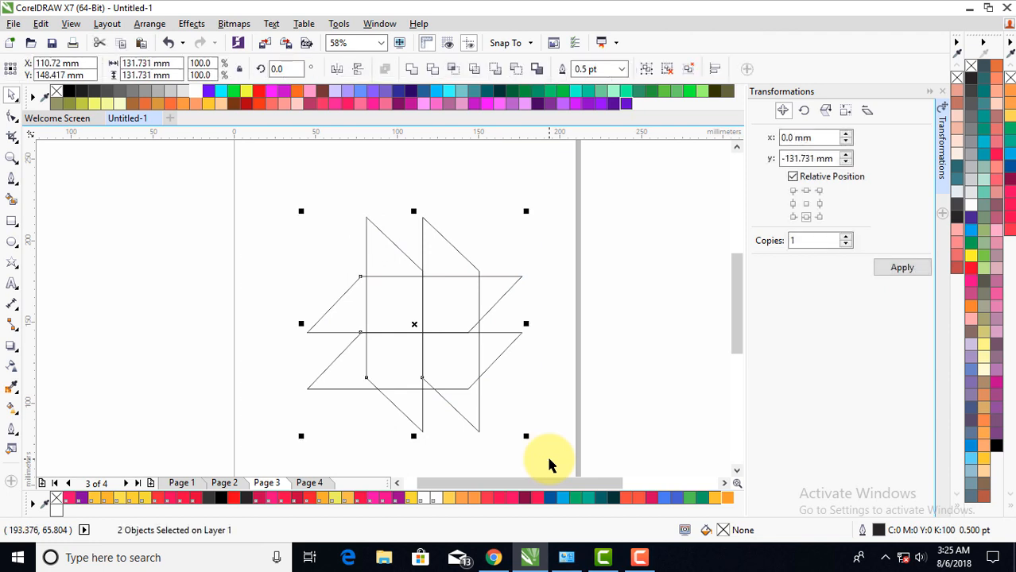
click(151, 28)
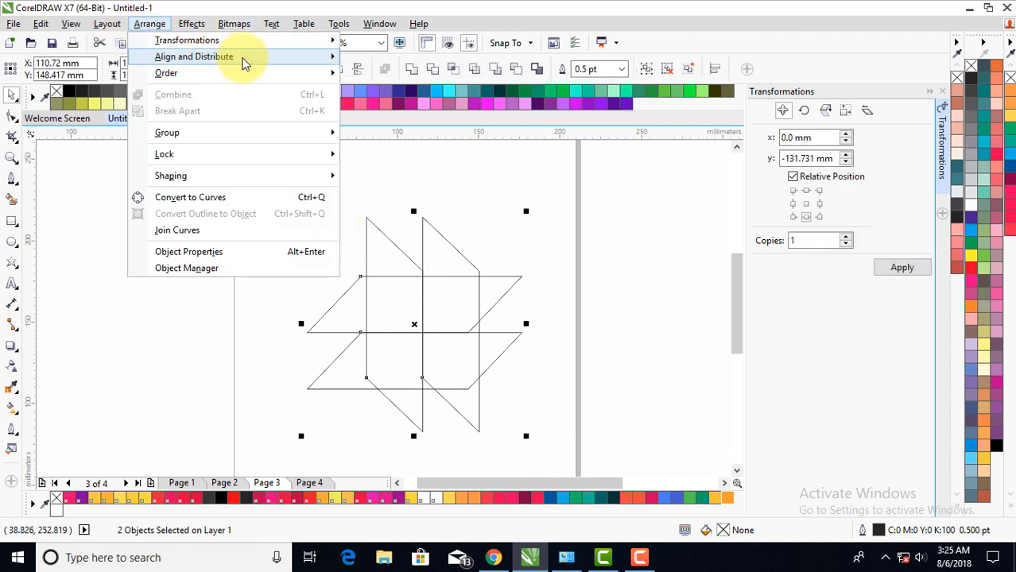
mouse_move(301, 57)
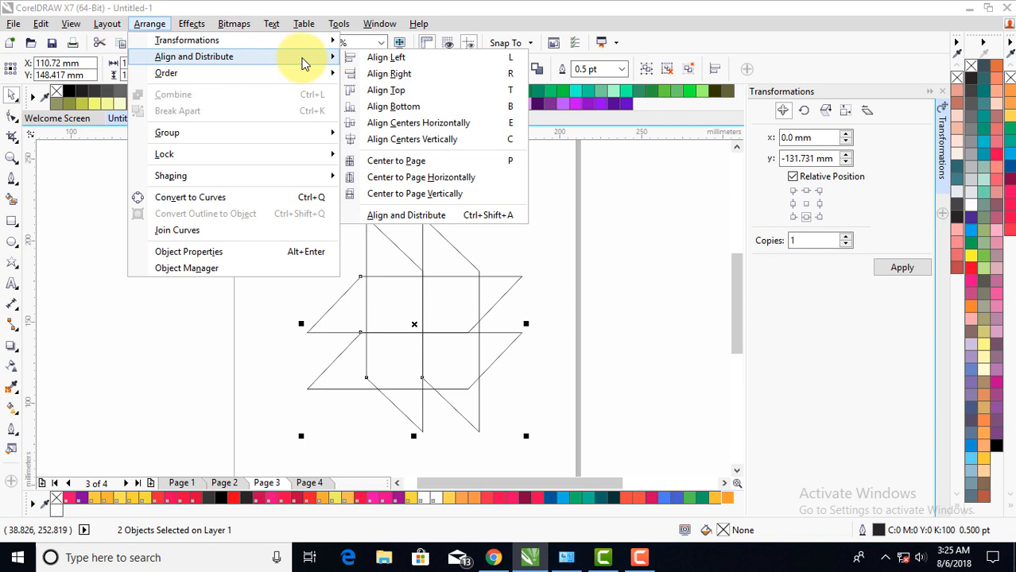
click(471, 143)
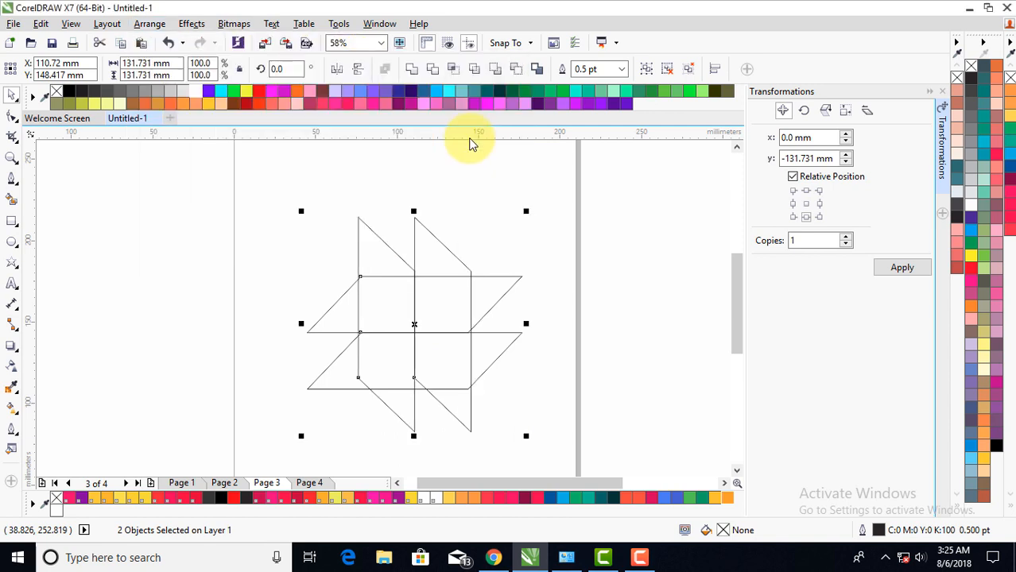
click(151, 24)
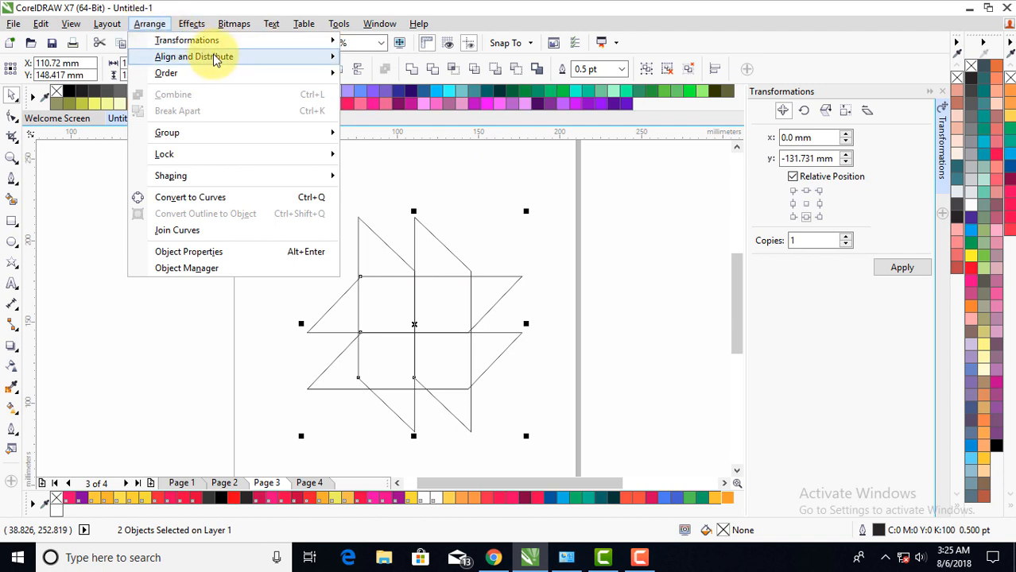
mouse_move(296, 59)
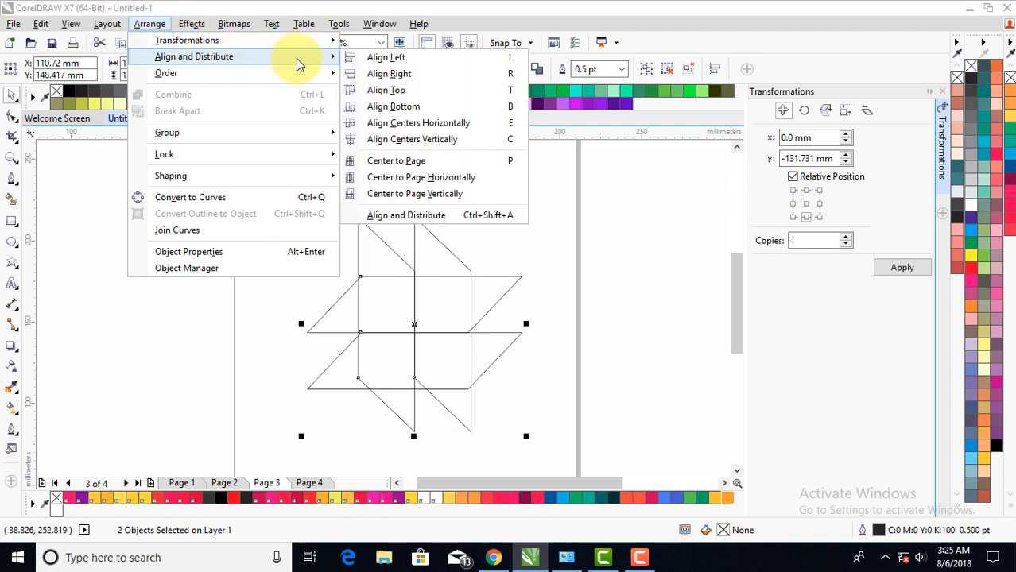
click(458, 124)
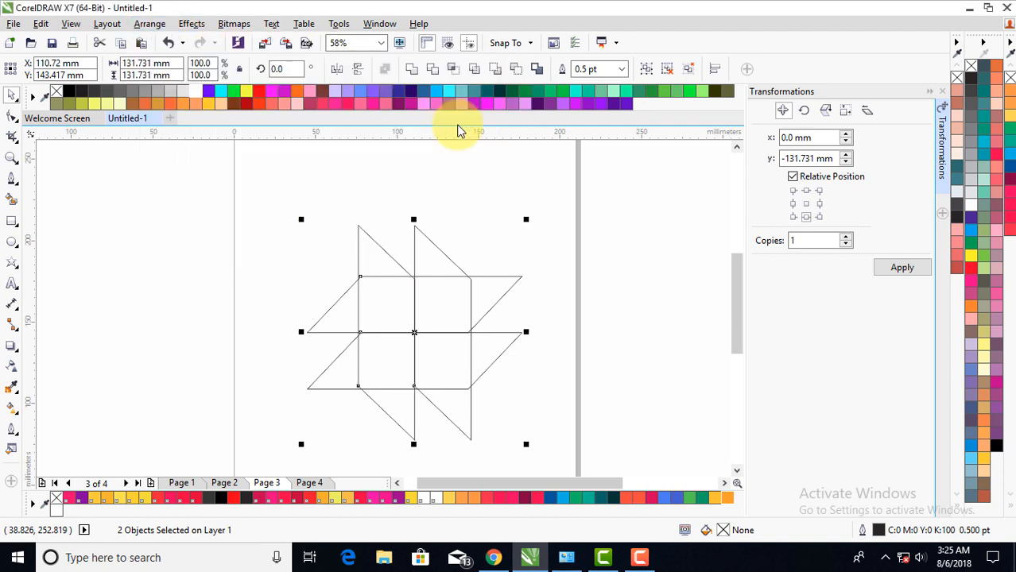
click(464, 230)
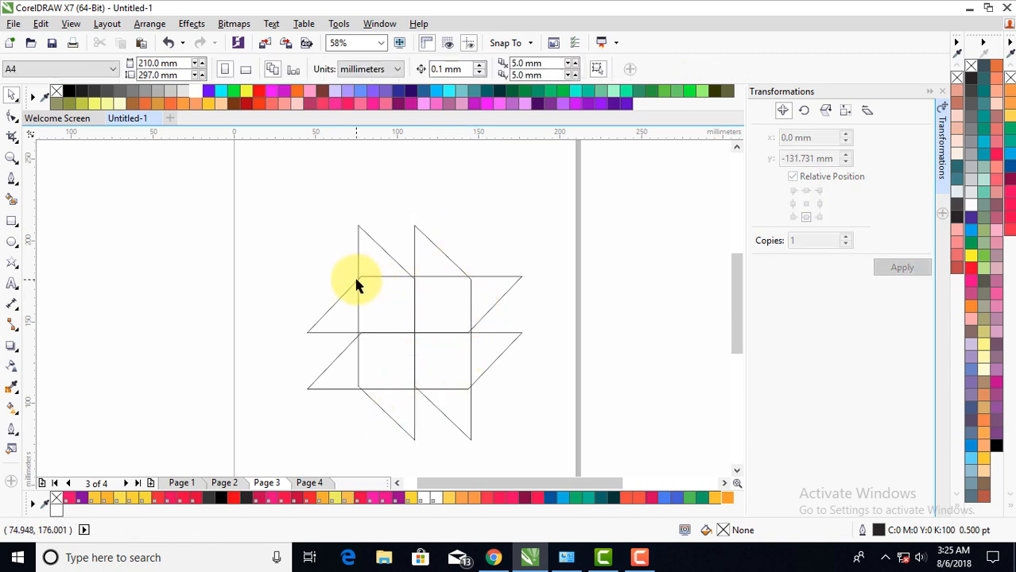
Widen the horizontal group leftward to about 133.05 mm, bringing its left-hand corners closer to the vertical group's left edge.
scroll(357, 286, up, 2)
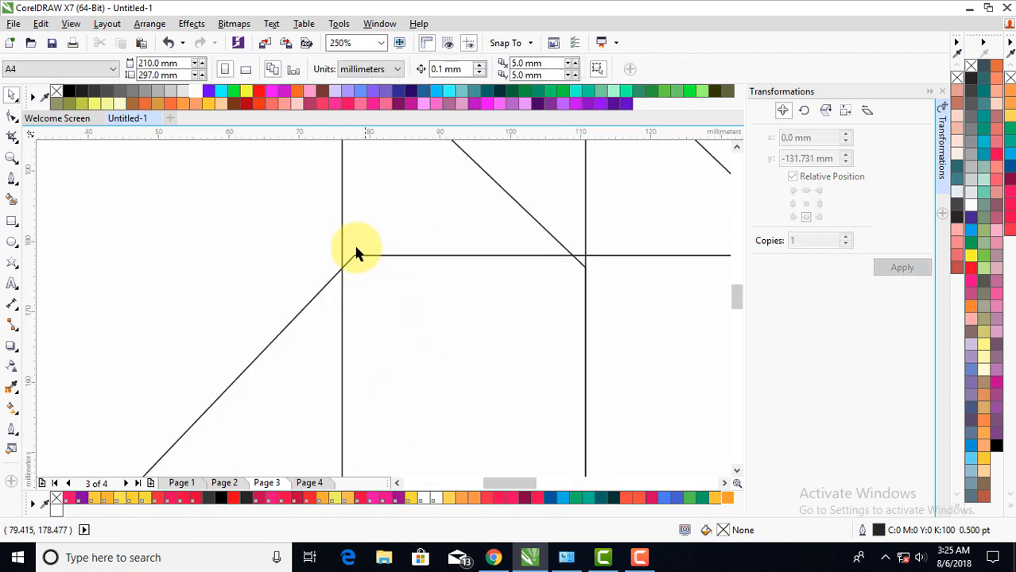
scroll(354, 257, down, 1)
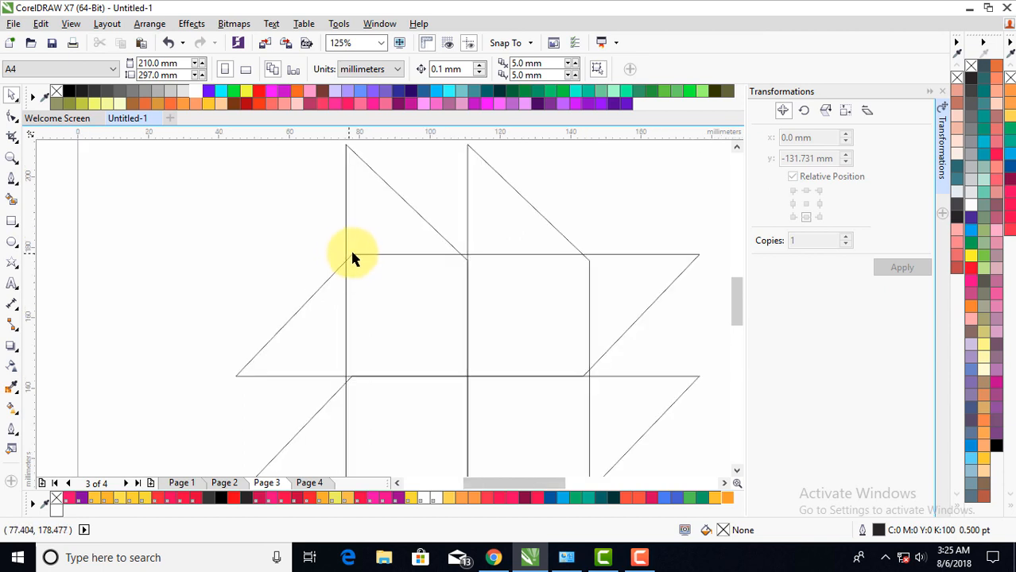
click(351, 282)
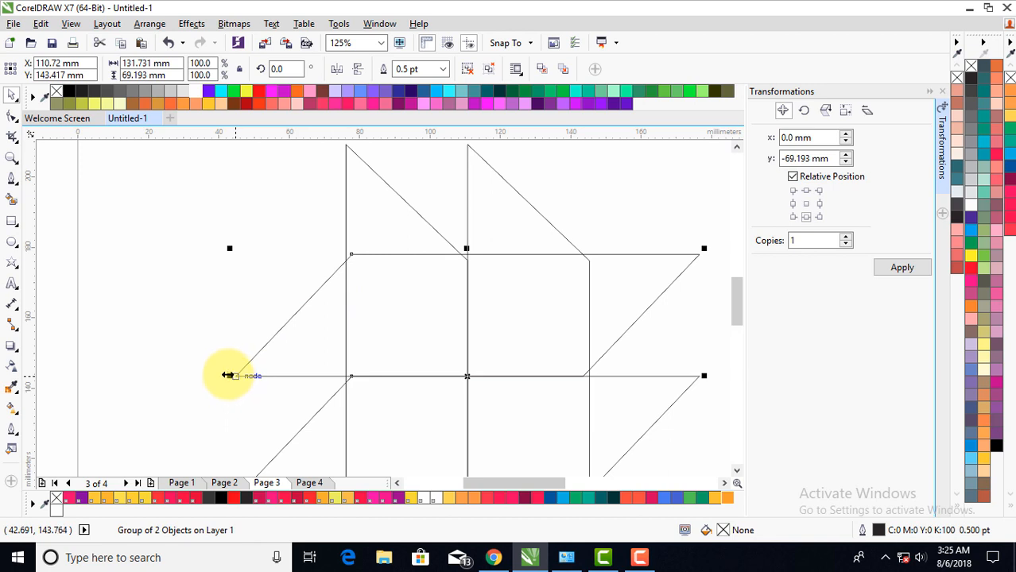
mouse_move(228, 375)
mouse_down()
mouse_move(218, 381)
mouse_move(227, 374)
mouse_up()
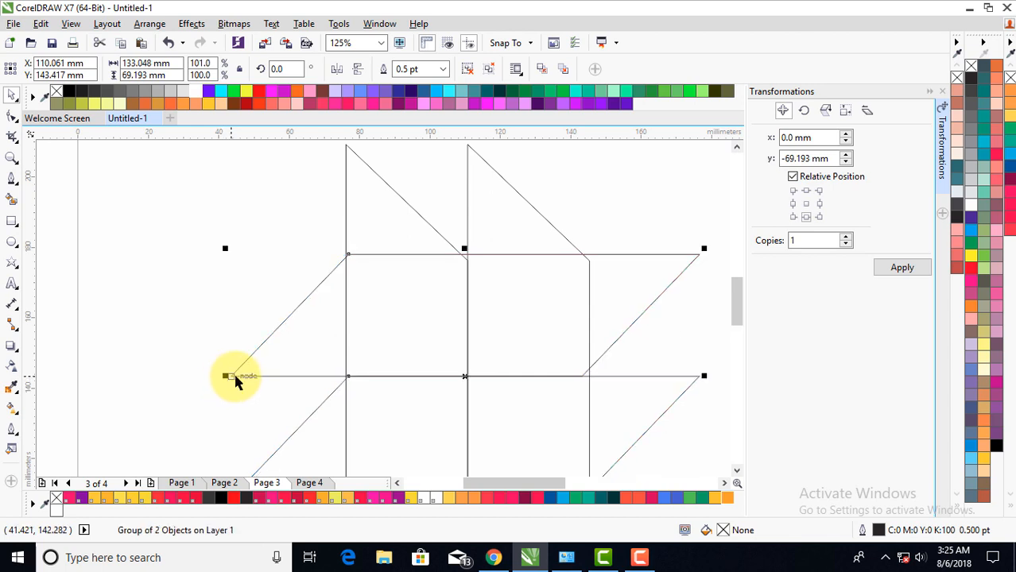
scroll(351, 254, up, 4)
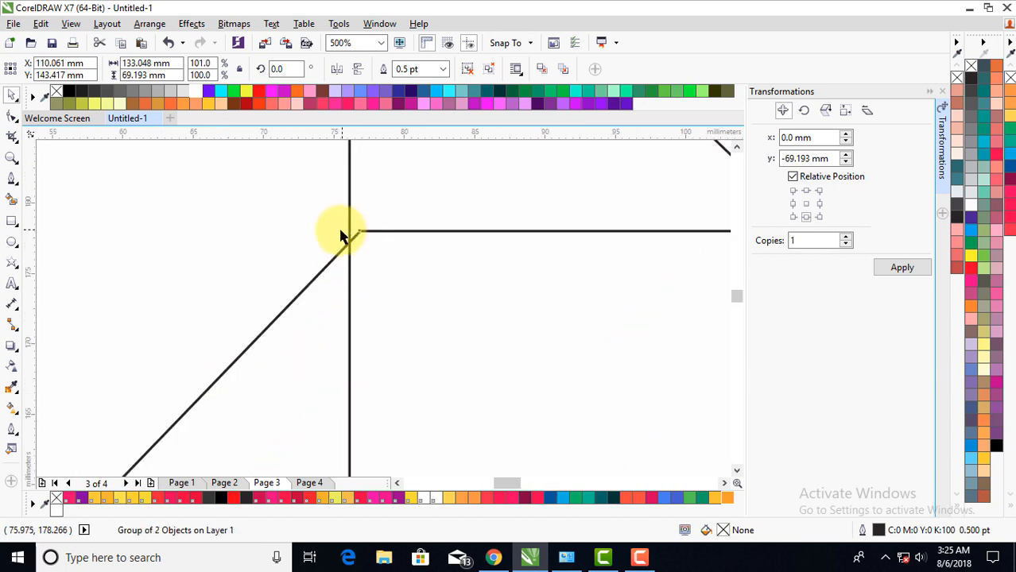
scroll(345, 239, down, 4)
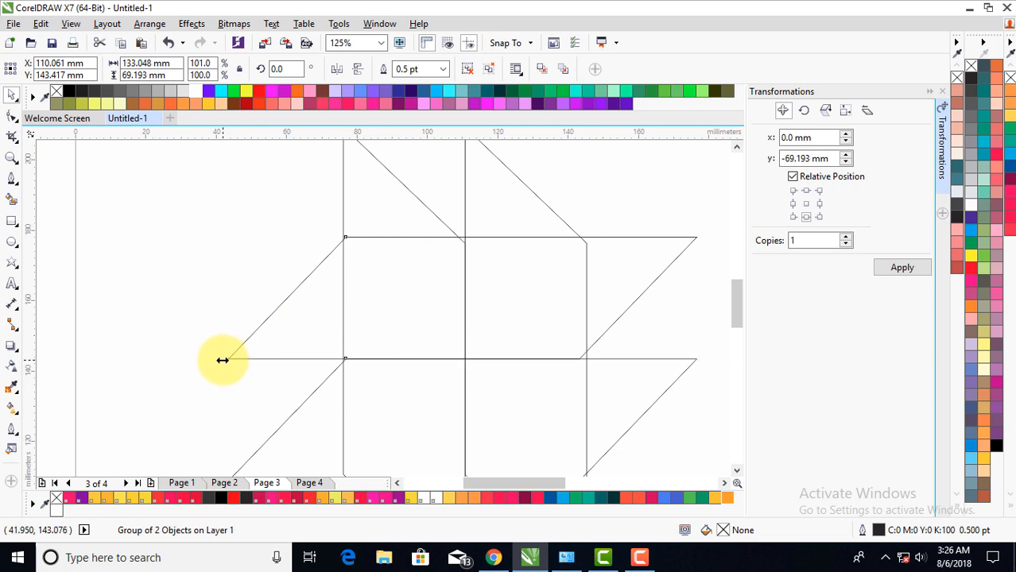
Adjust the left side of the horizontal group until the group is about 133.63 mm wide.
drag(222, 360, 215, 365)
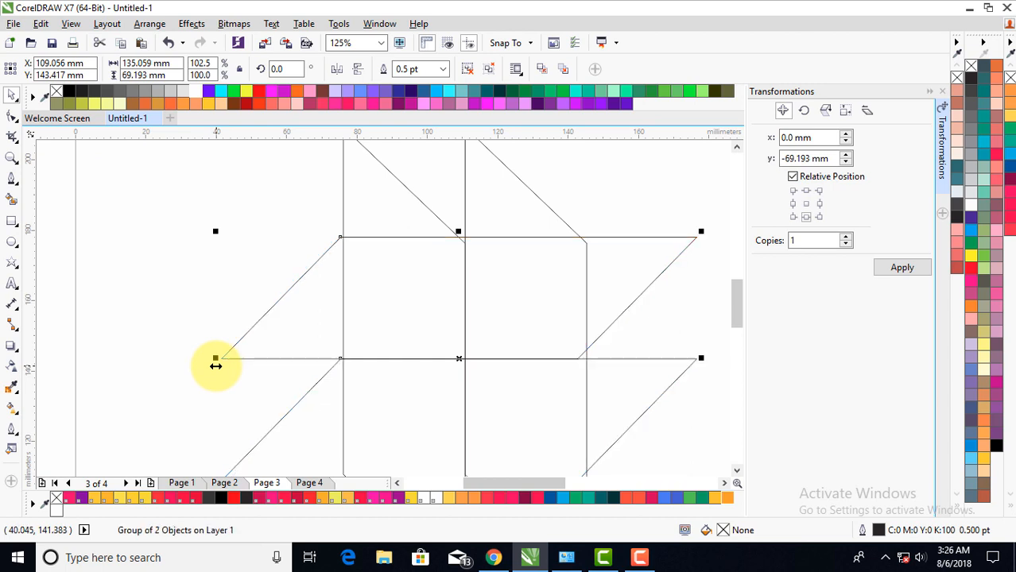
scroll(335, 239, up, 3)
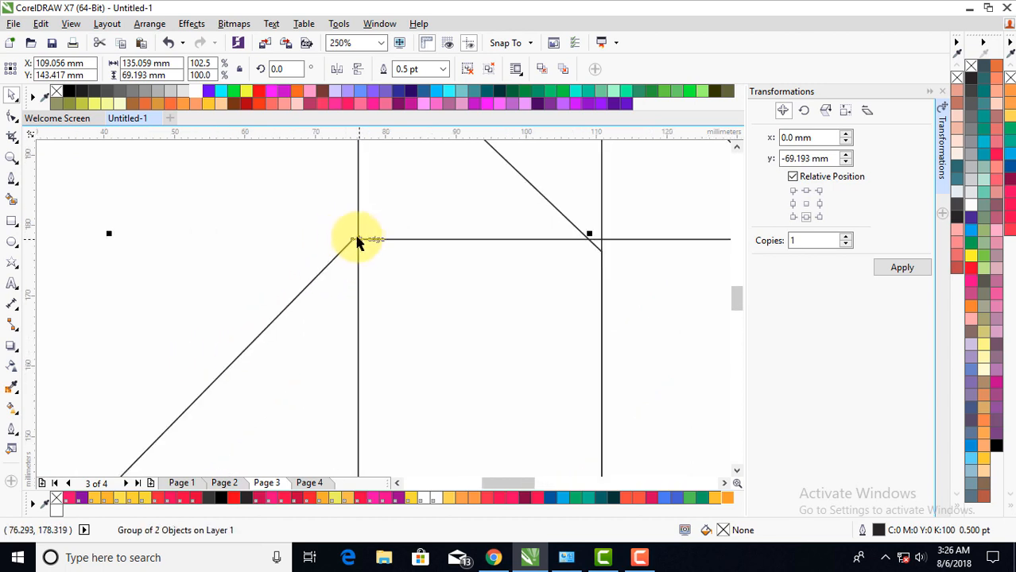
scroll(358, 241, down, 3)
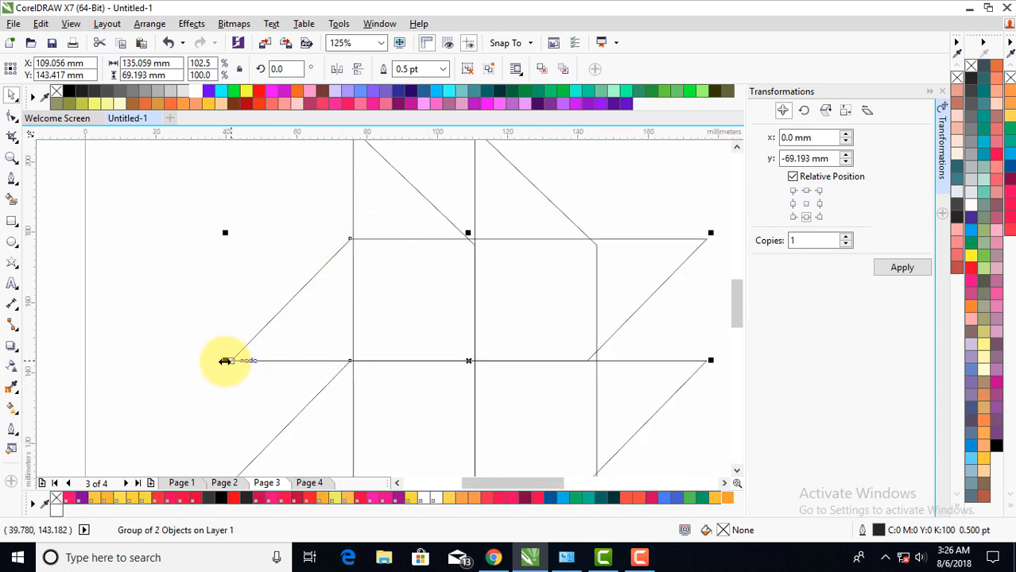
drag(225, 362, 230, 361)
scroll(354, 238, up, 3)
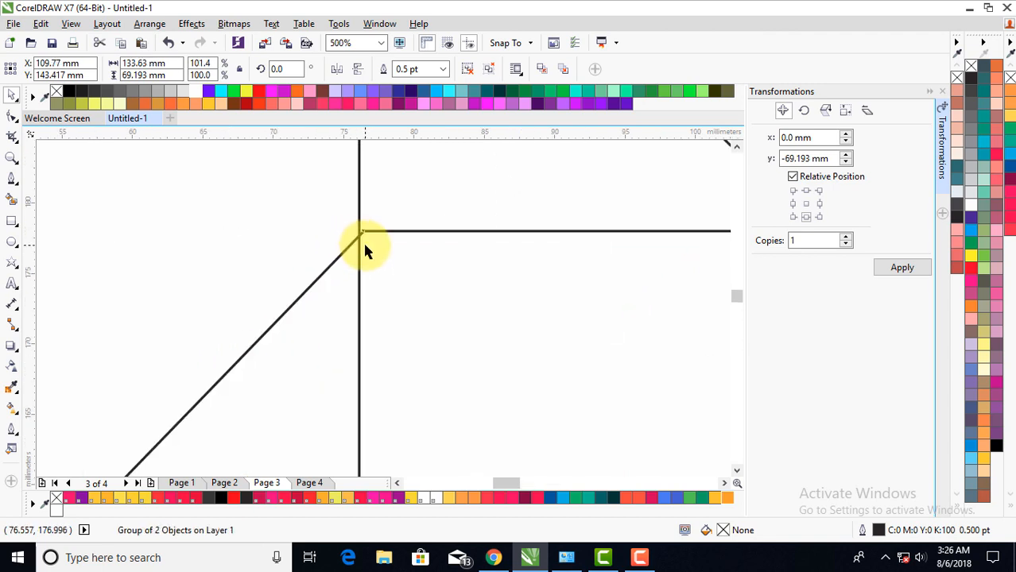
scroll(365, 245, down, 3)
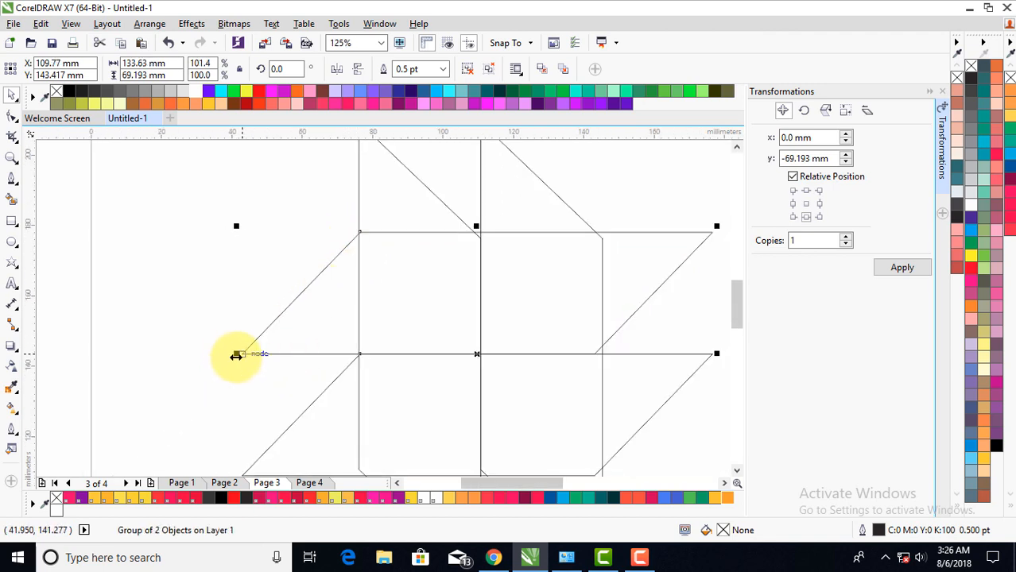
scroll(234, 354, up, 1)
scroll(249, 361, down, 1)
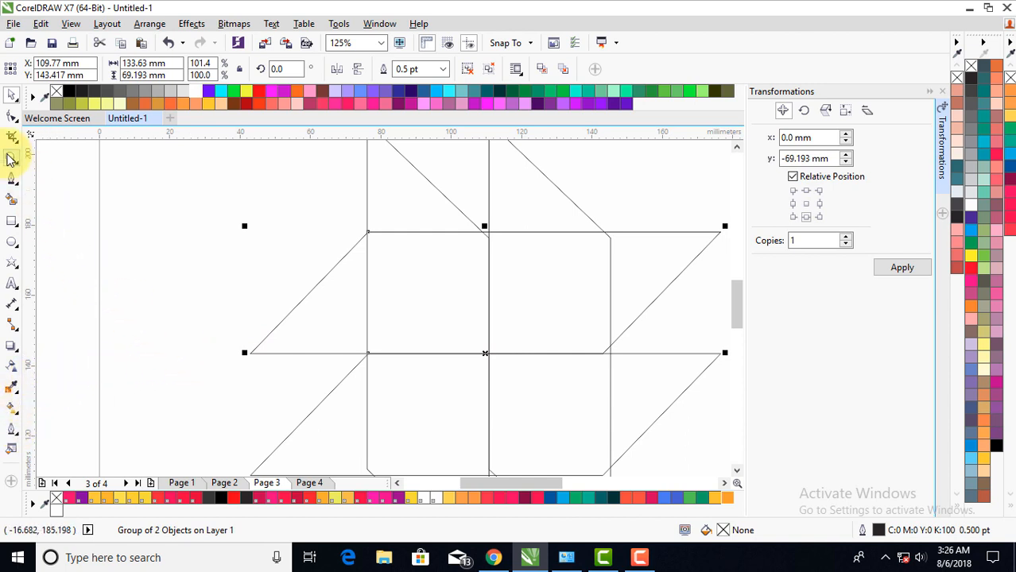
Stretch the horizontal group leftward to about 134.05 mm wide so its upper-left corner meets the vertical group's left edge.
click(11, 159)
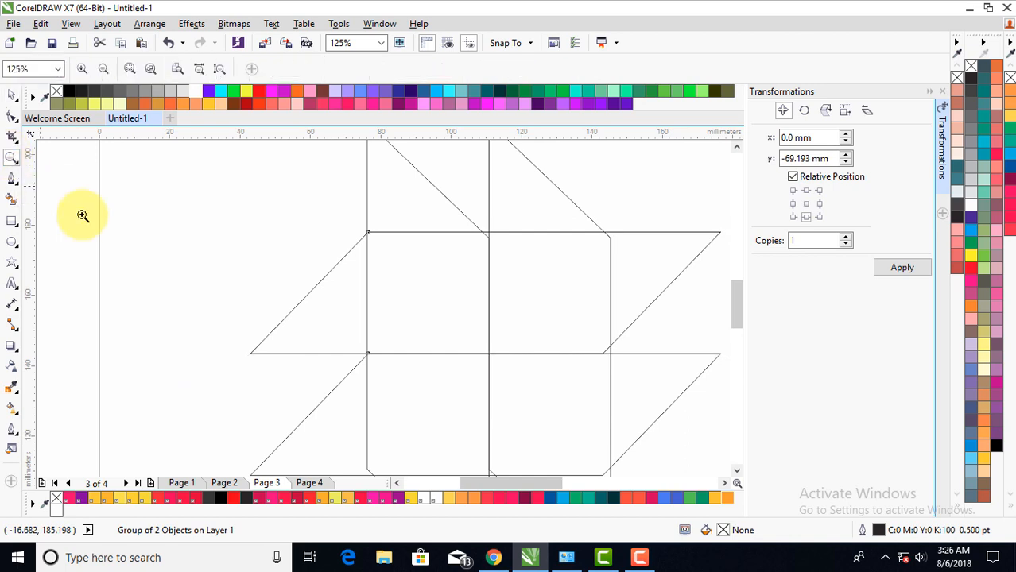
drag(204, 201, 393, 381)
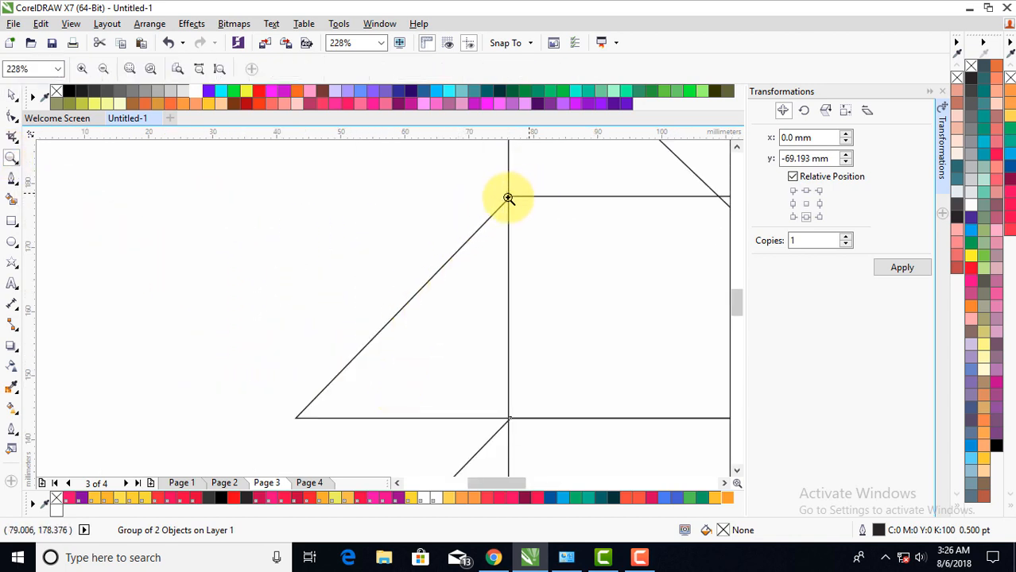
click(12, 95)
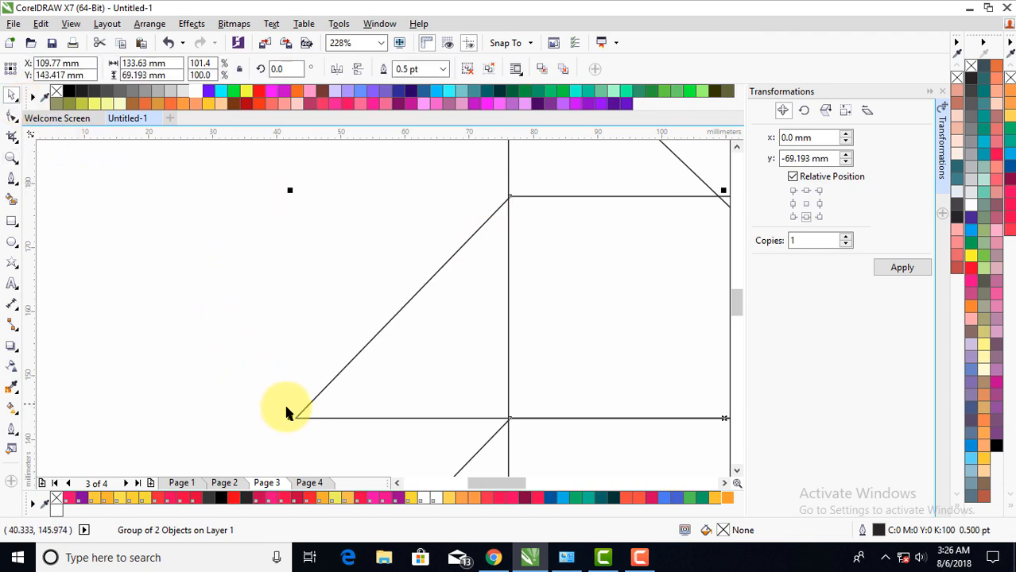
mouse_move(291, 419)
mouse_down()
mouse_move(274, 417)
mouse_move(289, 420)
mouse_up()
scroll(507, 195, up, 5)
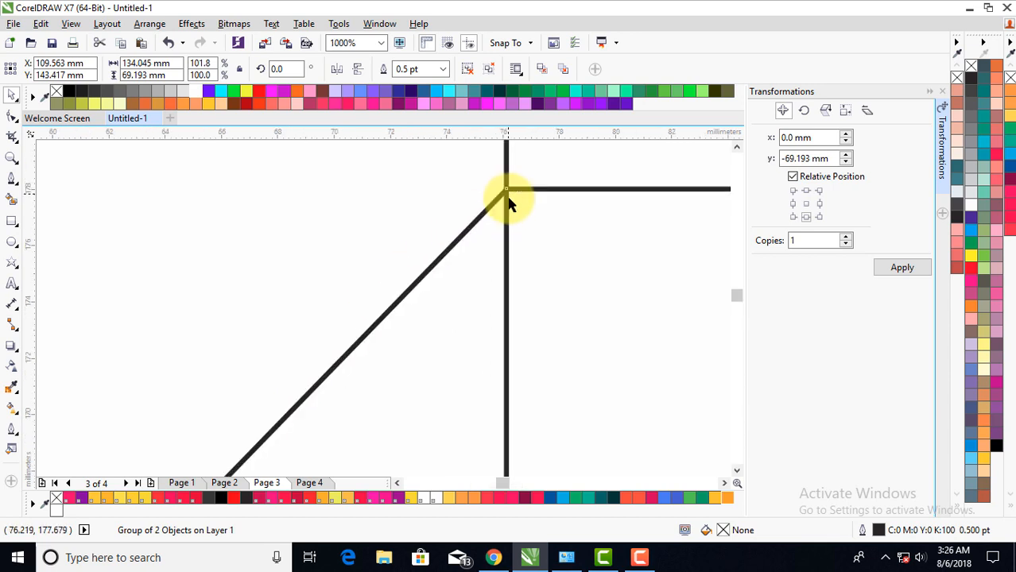
scroll(453, 233, down, 6)
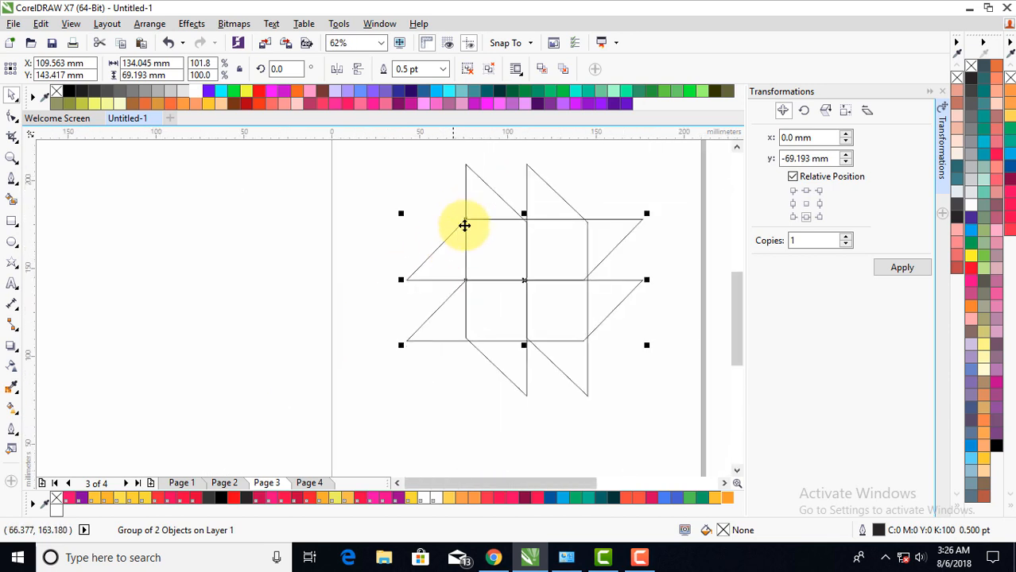
Stretch the vertical group upward to about 134.1 mm high so its upper slanted edges end on the horizontal group's top edge.
click(423, 189)
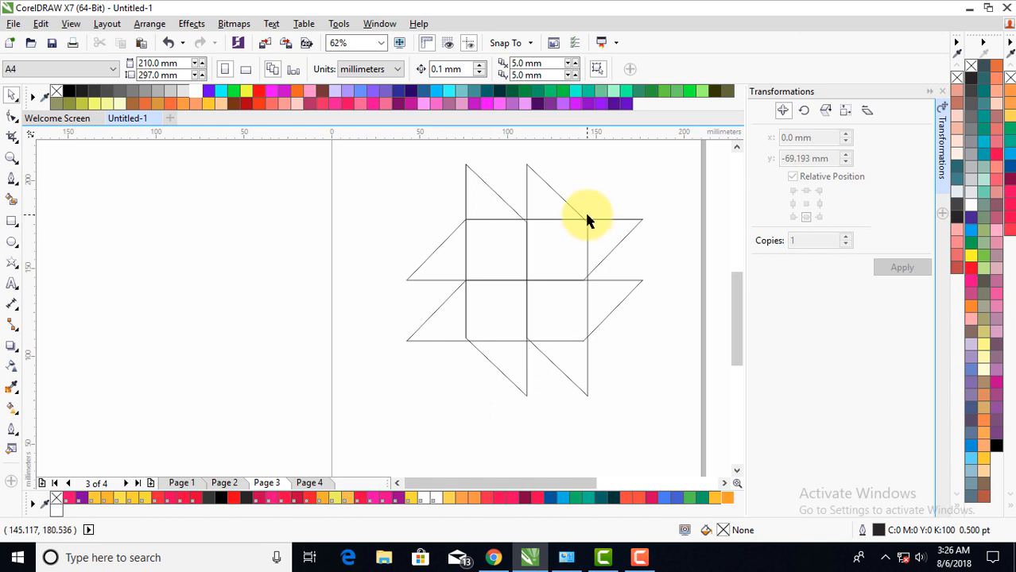
scroll(585, 225, up, 2)
scroll(585, 233, up, 1)
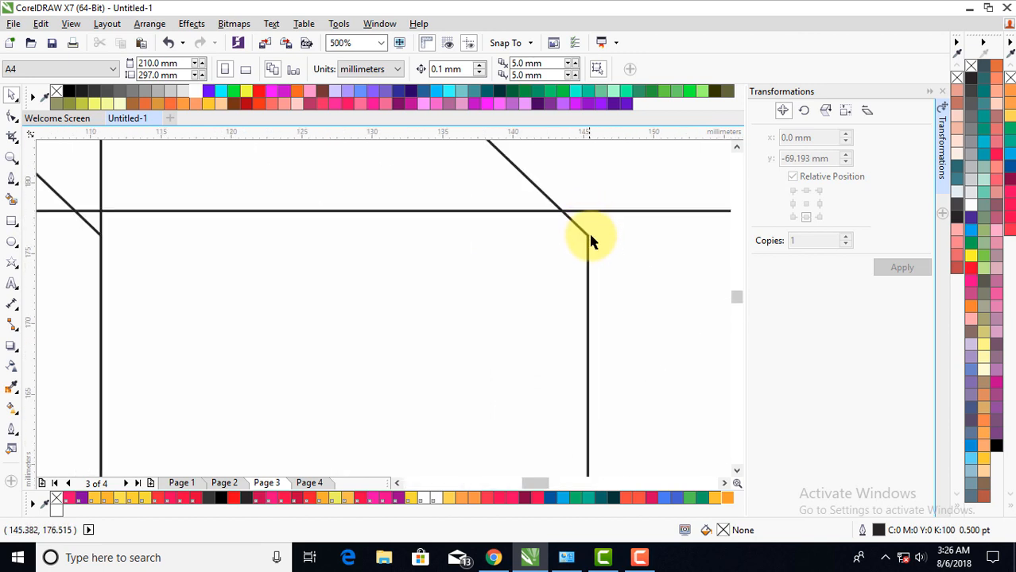
scroll(583, 248, down, 3)
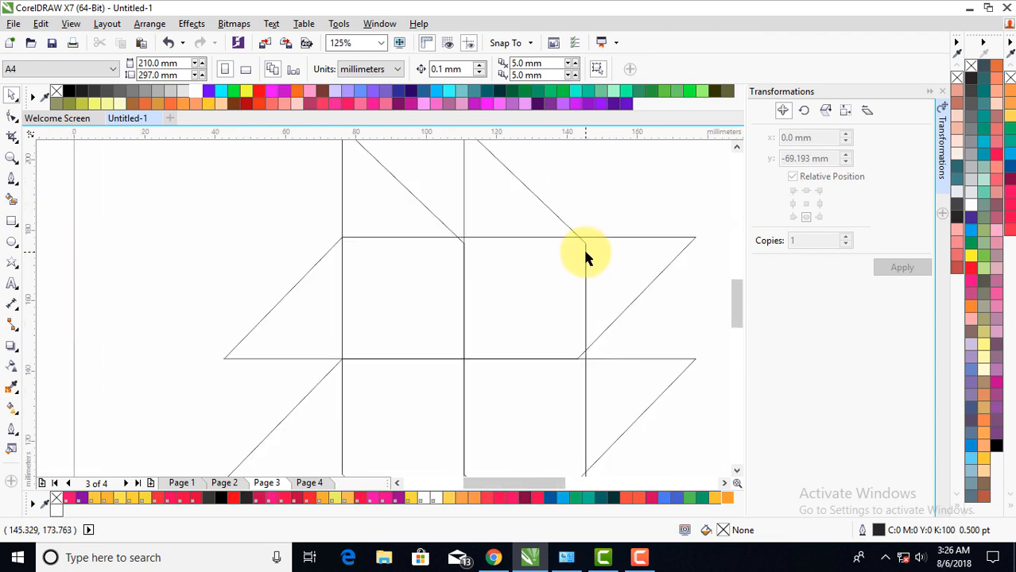
click(540, 208)
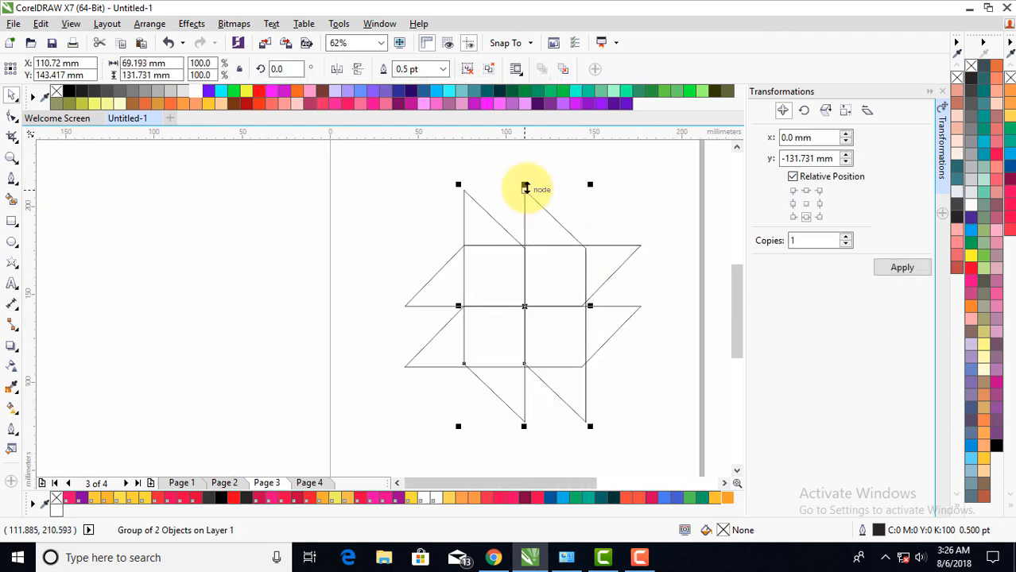
scroll(523, 185, up, 1)
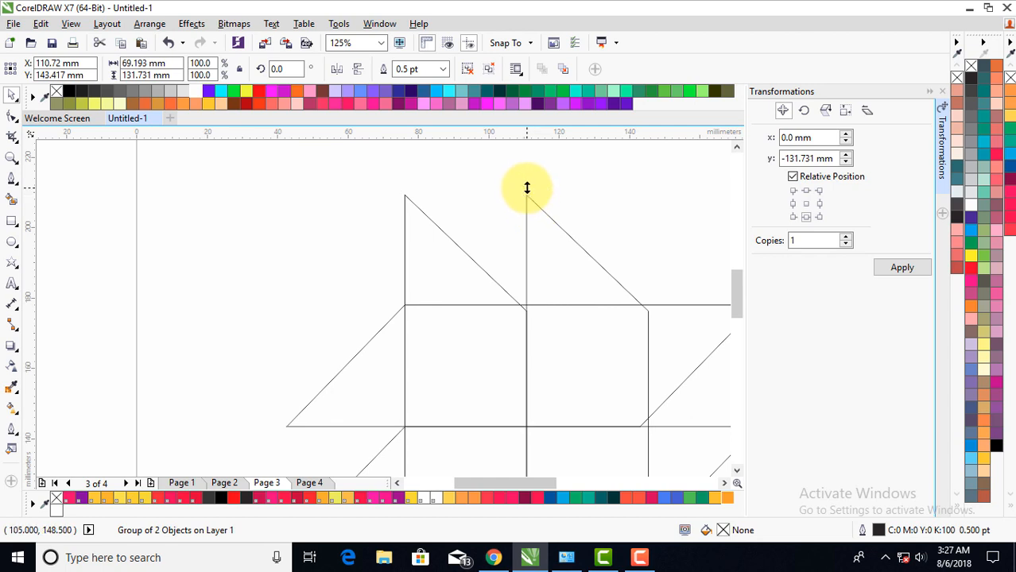
drag(526, 187, 526, 178)
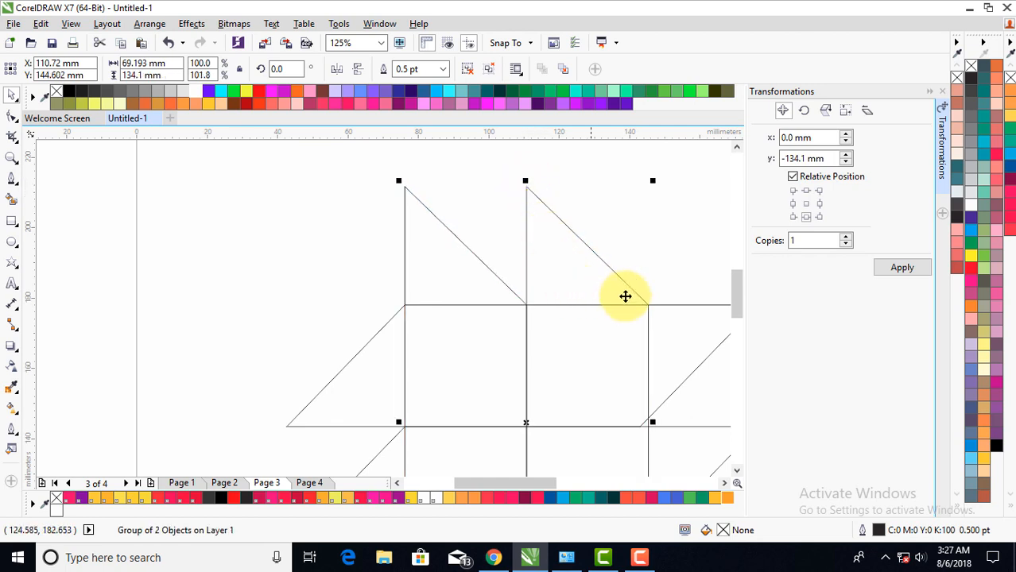
scroll(651, 314, up, 3)
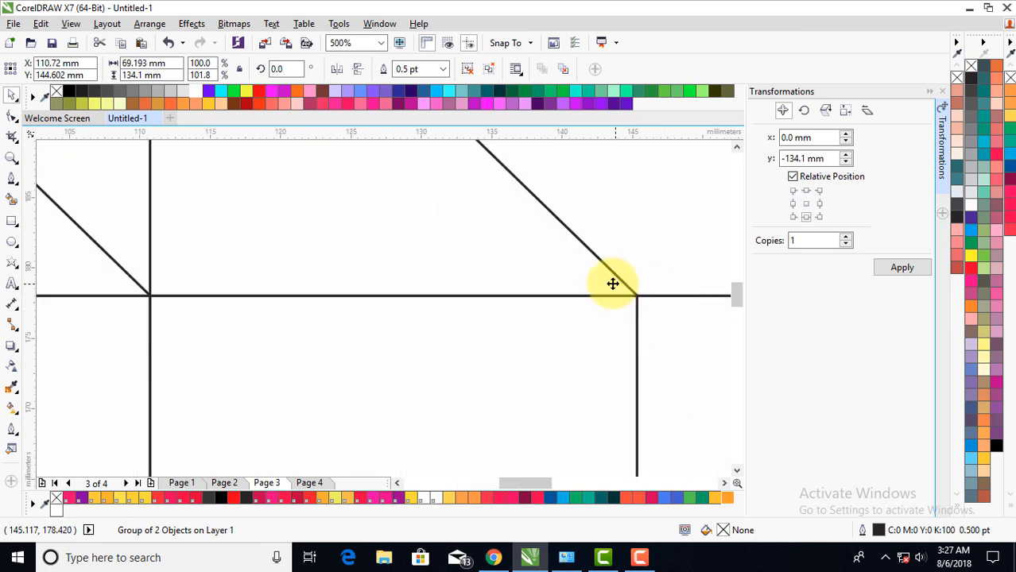
scroll(612, 281, down, 4)
click(661, 255)
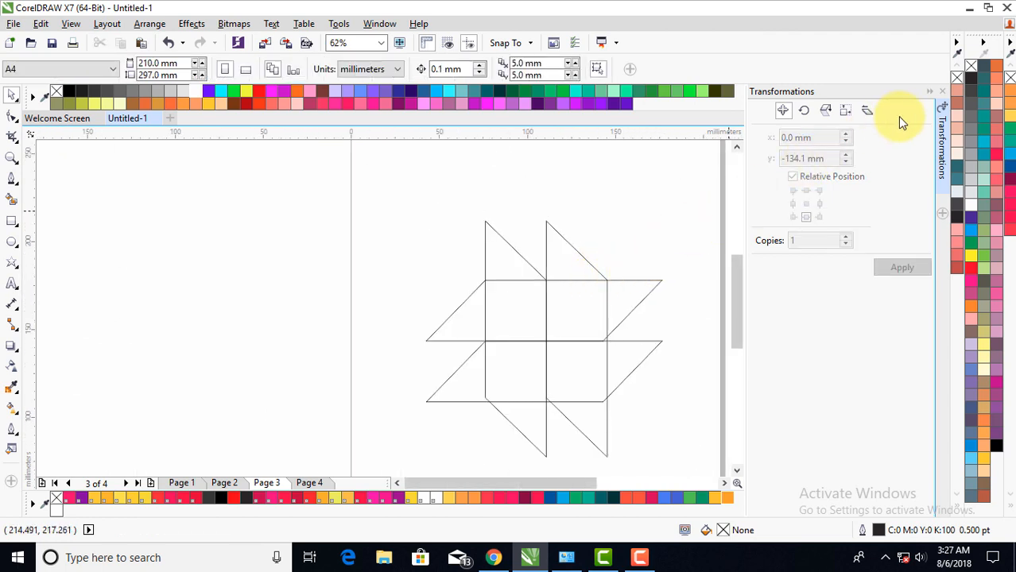
Close the Transformations docker and stretch the horizontal group rightward to about 137.18 mm wide, meeting the vertical group's right edge.
click(944, 92)
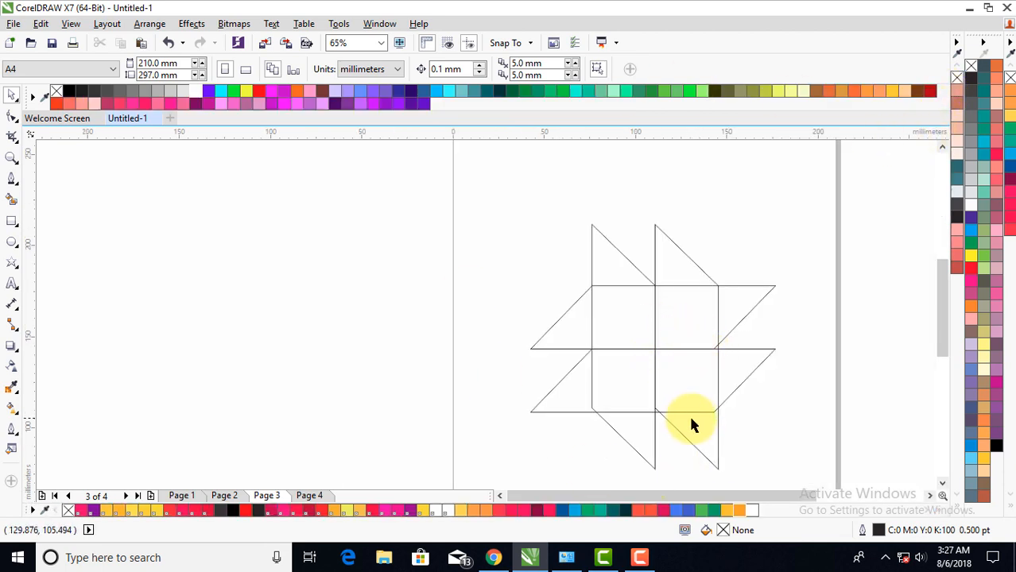
scroll(720, 358, up, 2)
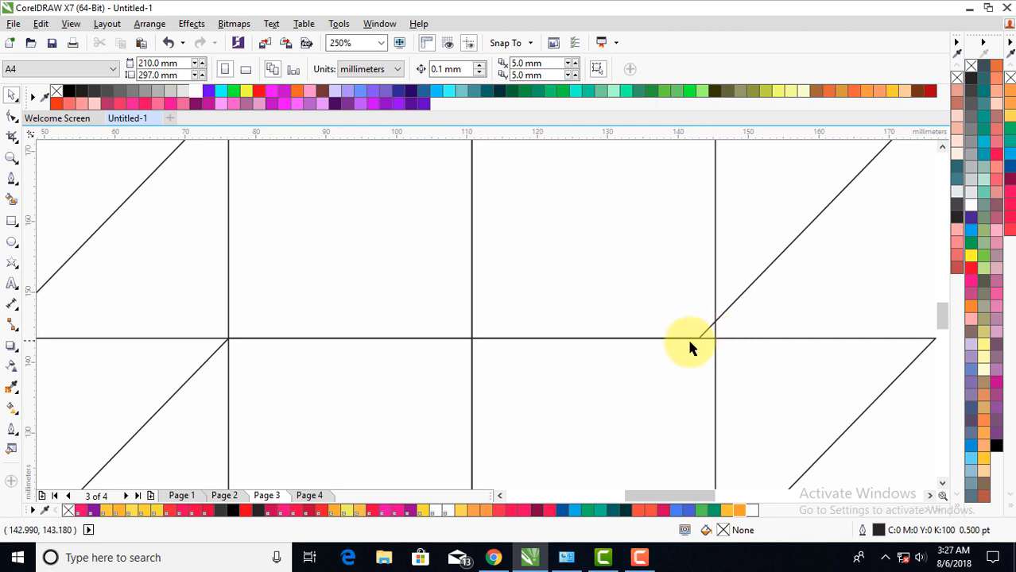
scroll(691, 345, down, 1)
click(768, 350)
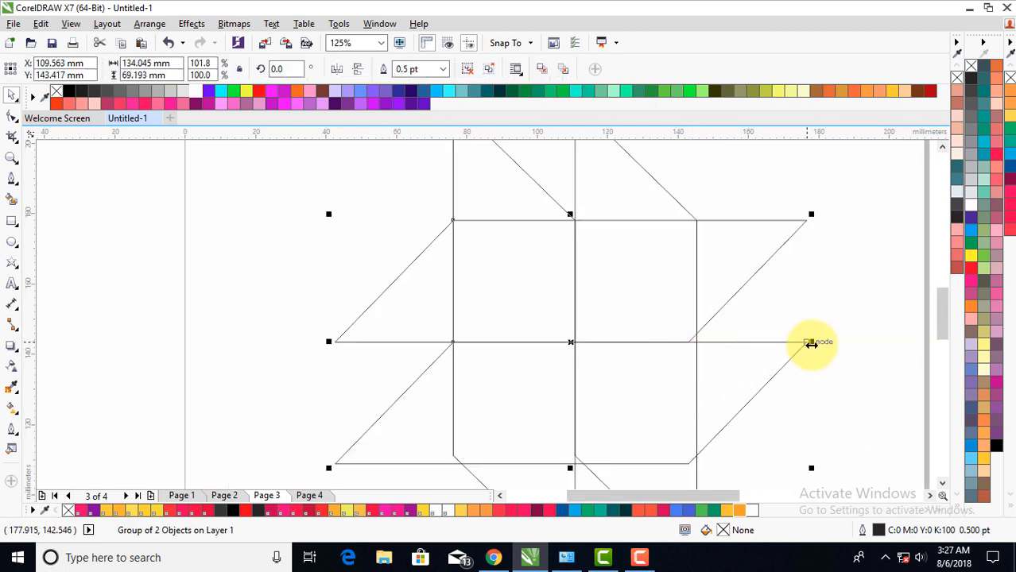
scroll(745, 342, up, 1)
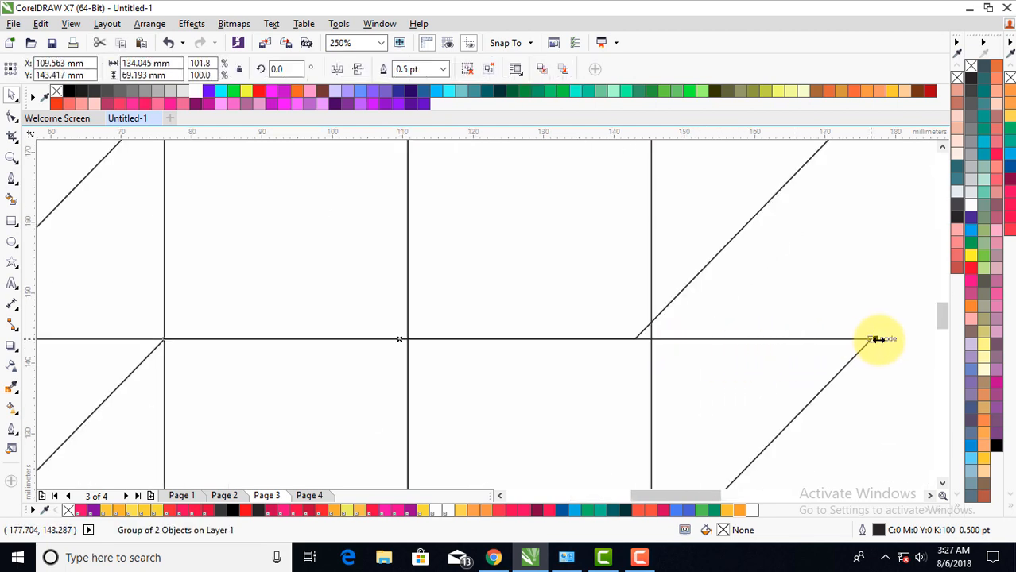
drag(878, 338, 898, 339)
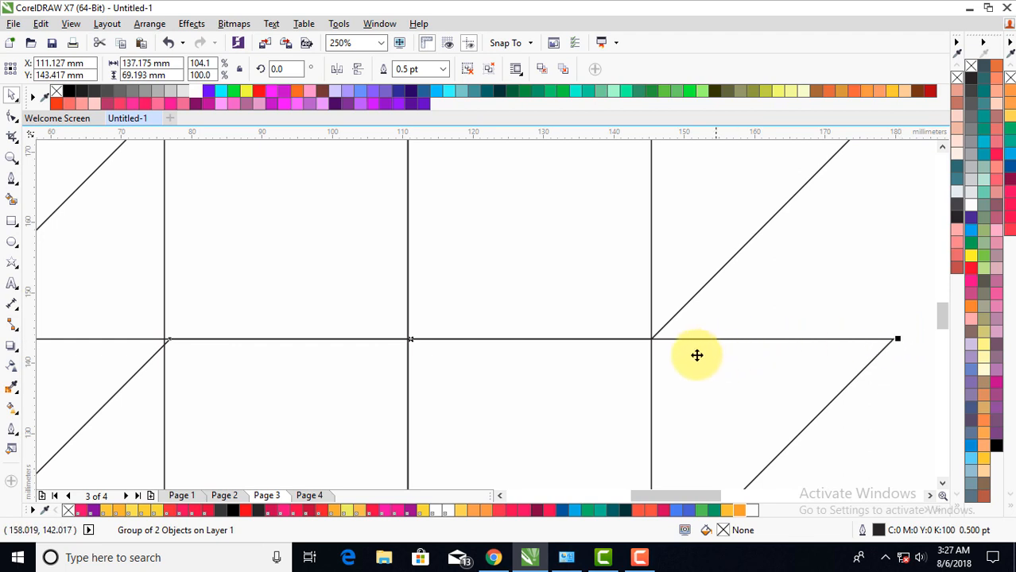
scroll(634, 333, down, 2)
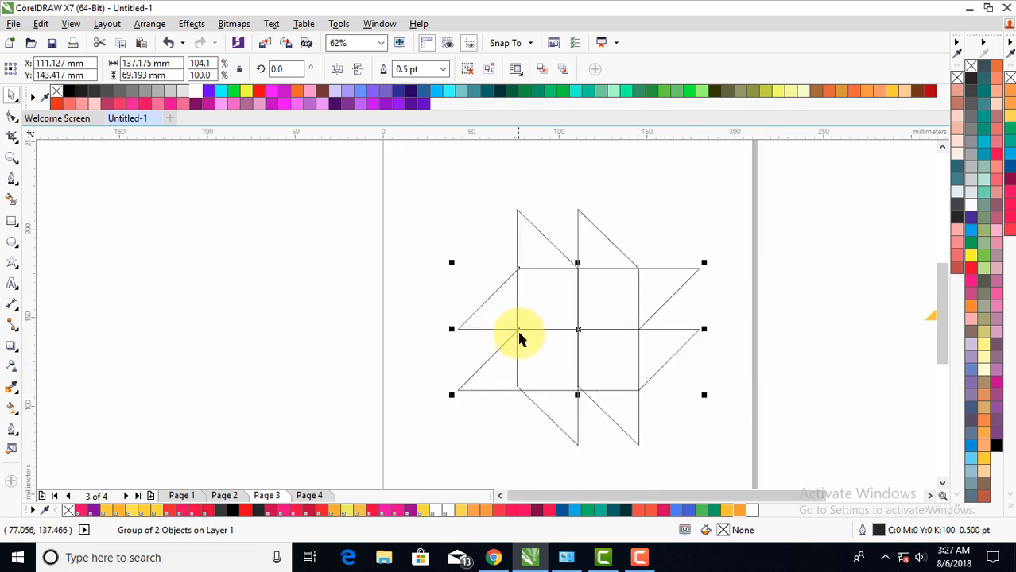
Examine how the horizontal group's corners line up with the vertical group's edges around the central square.
scroll(519, 336, up, 3)
scroll(513, 325, down, 2)
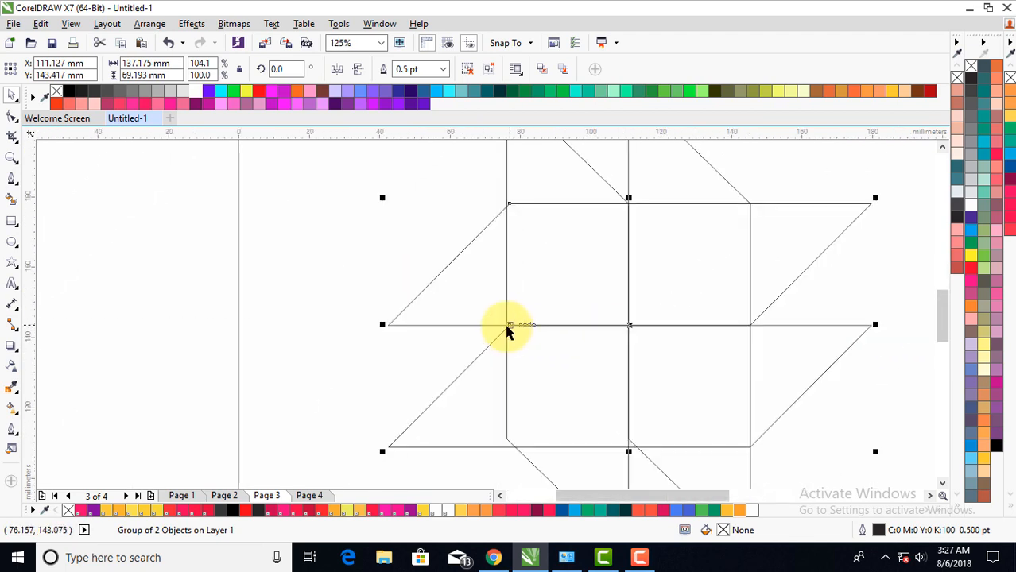
scroll(506, 205, up, 1)
scroll(507, 205, up, 1)
scroll(487, 215, down, 3)
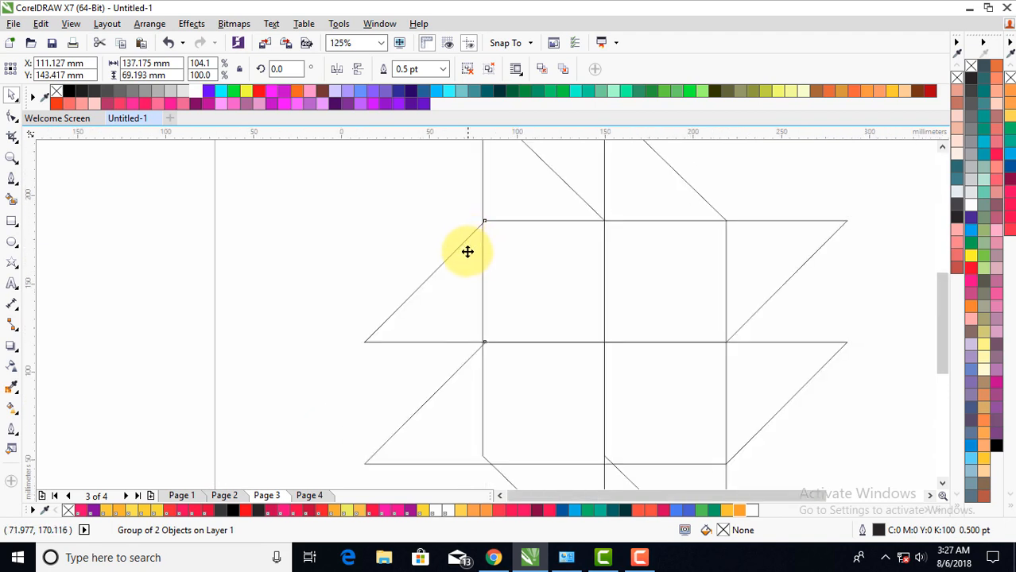
scroll(600, 302, up, 2)
scroll(600, 301, down, 1)
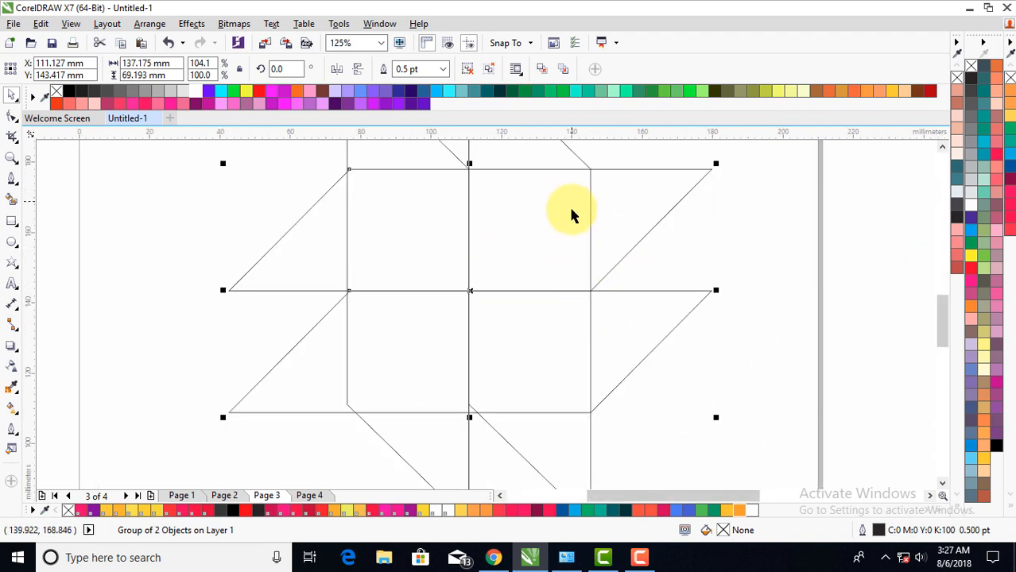
scroll(469, 175, up, 1)
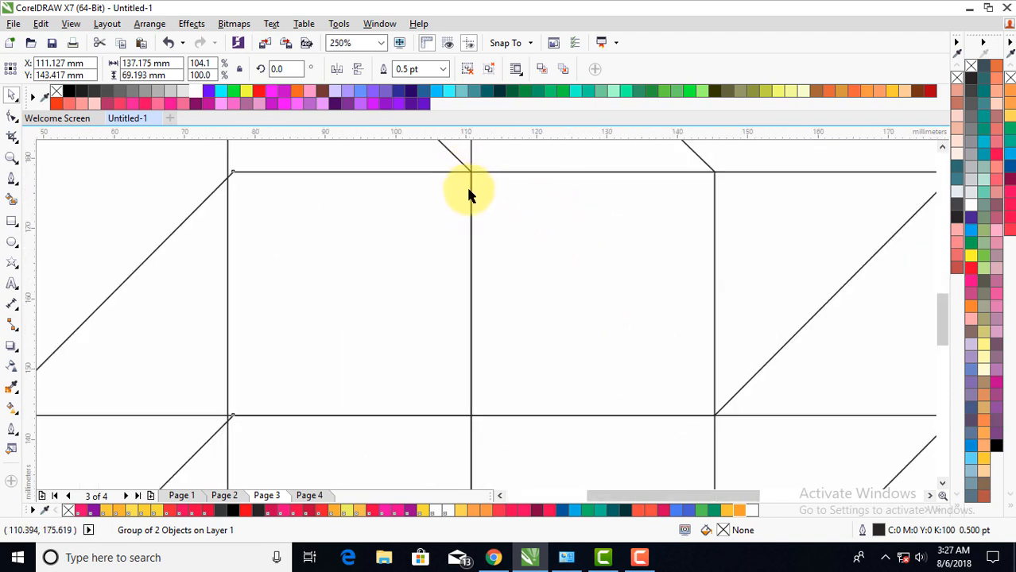
Try to stretch the horizontal group leftward to about 139.17 mm wide.
scroll(470, 193, down, 1)
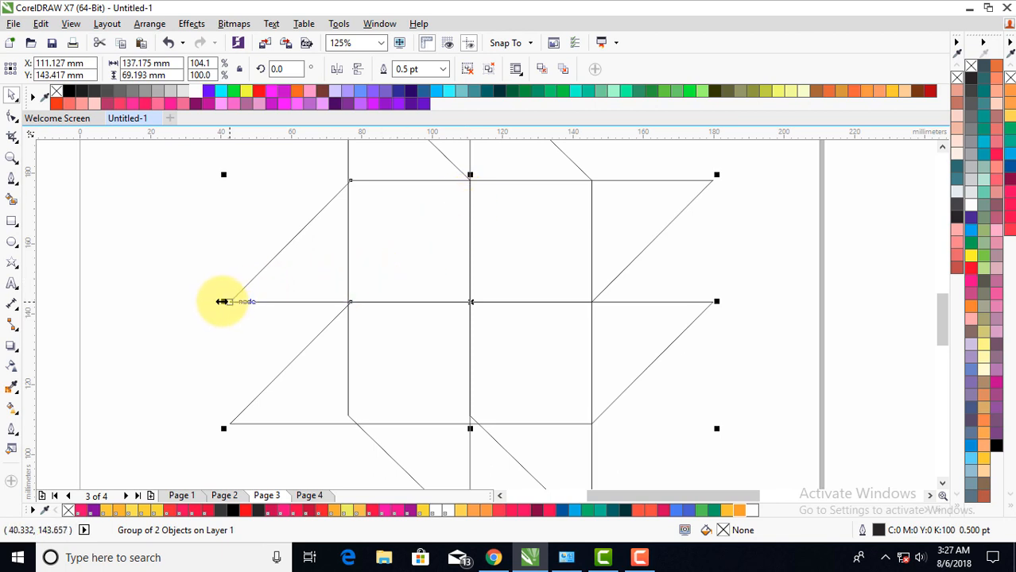
scroll(226, 292, up, 1)
scroll(226, 304, down, 1)
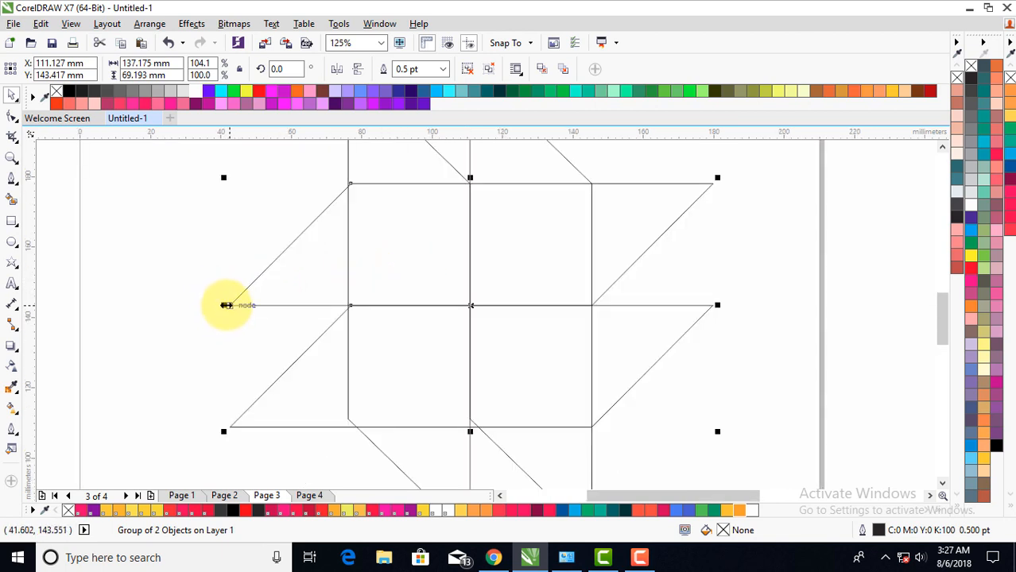
drag(227, 305, 219, 309)
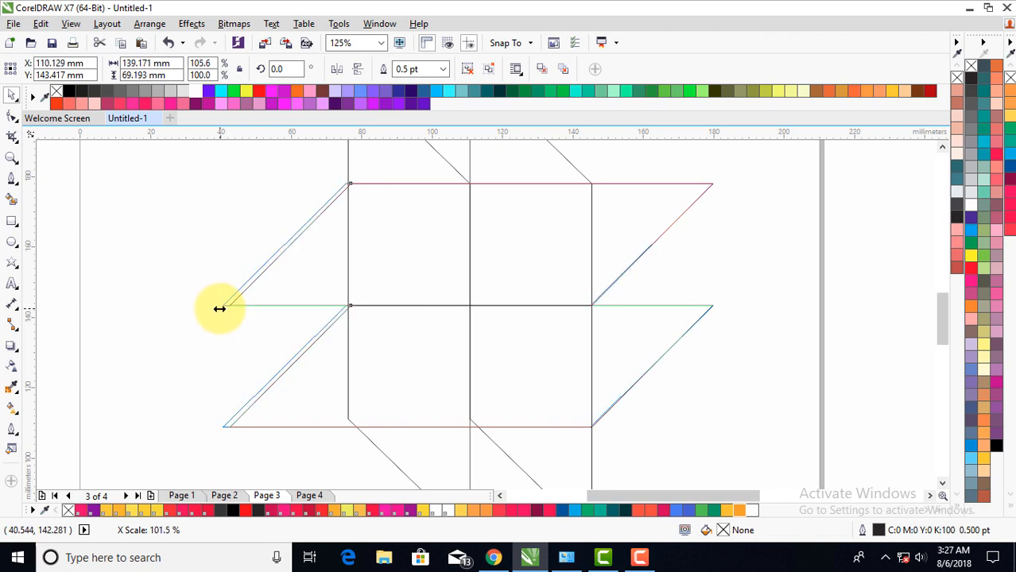
drag(219, 309, 221, 306)
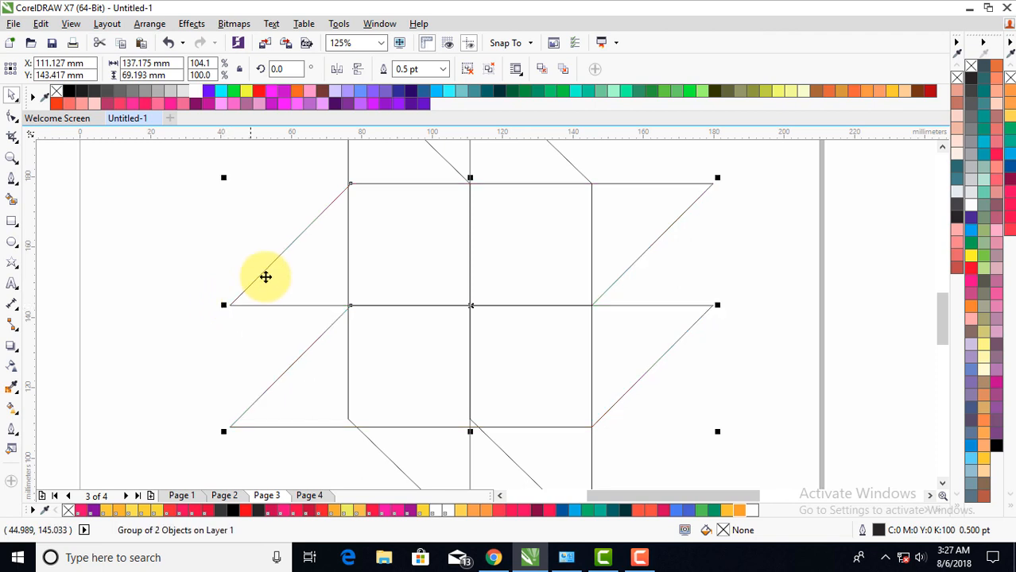
scroll(349, 174, up, 2)
scroll(344, 187, down, 2)
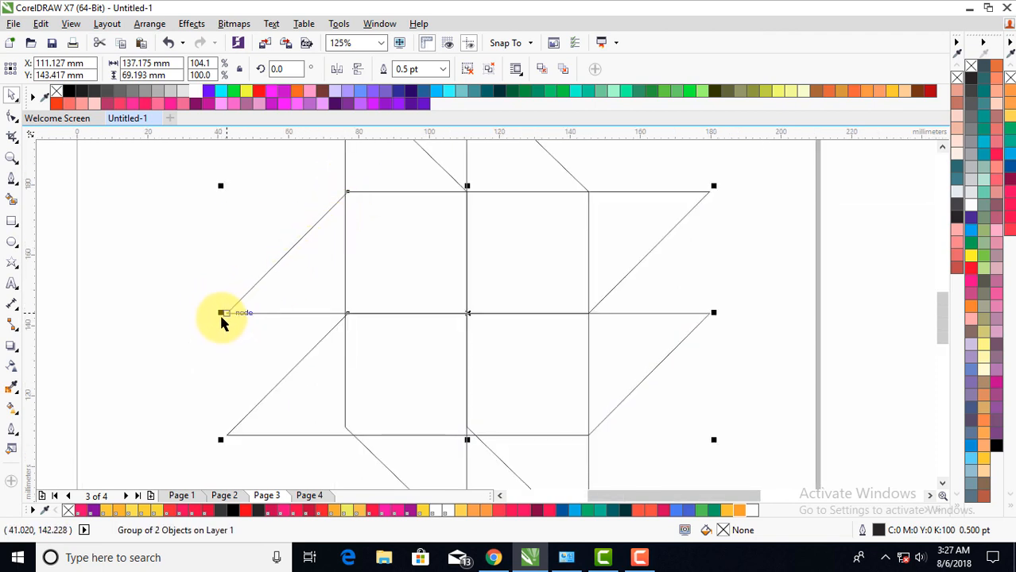
Stretch the vertical group downward to about 136.95 mm high so its lower slanted edges start on the horizontal group's bottom edge.
click(249, 342)
scroll(333, 344, down, 2)
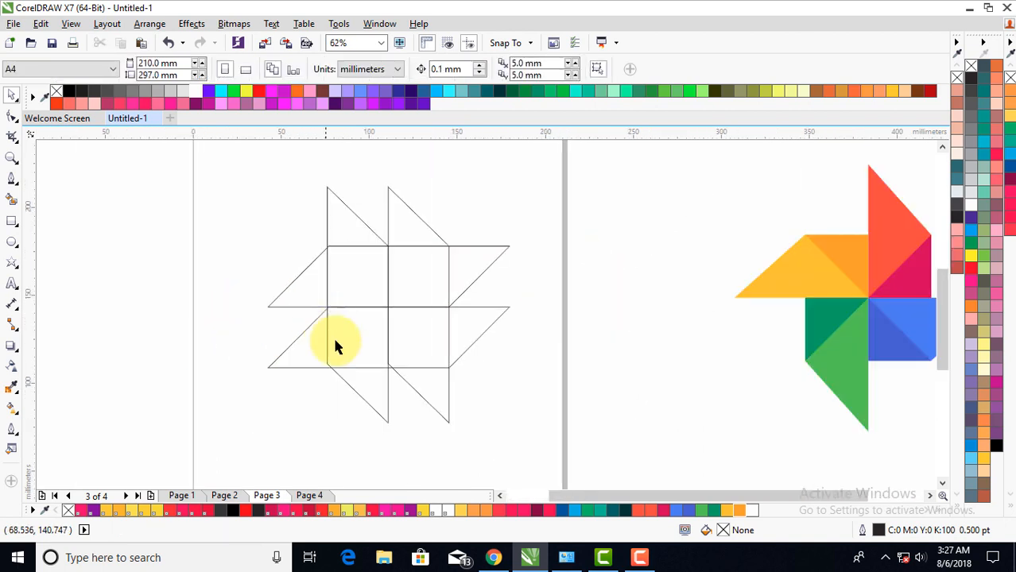
scroll(385, 404, up, 2)
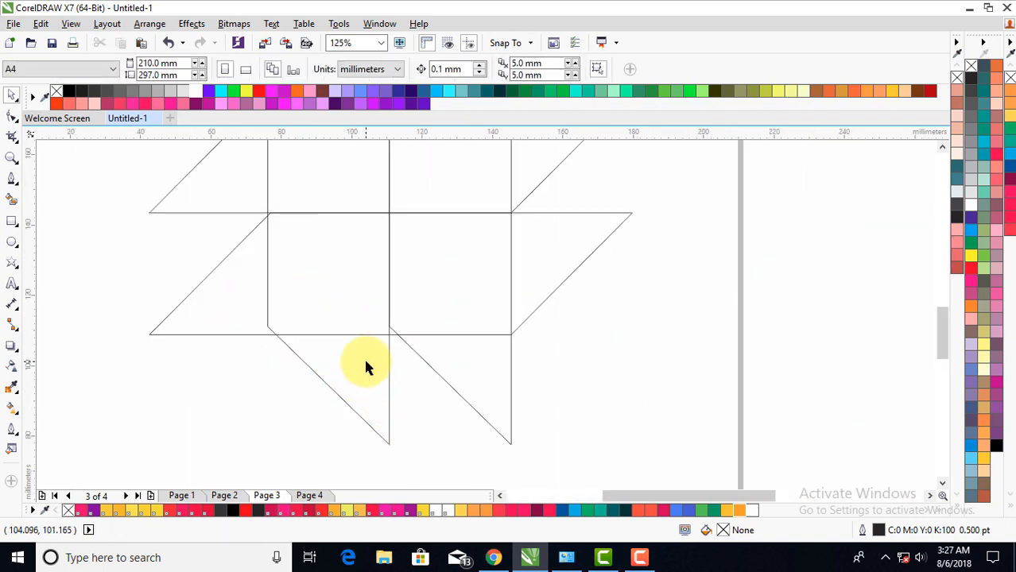
click(389, 373)
scroll(378, 445, up, 2)
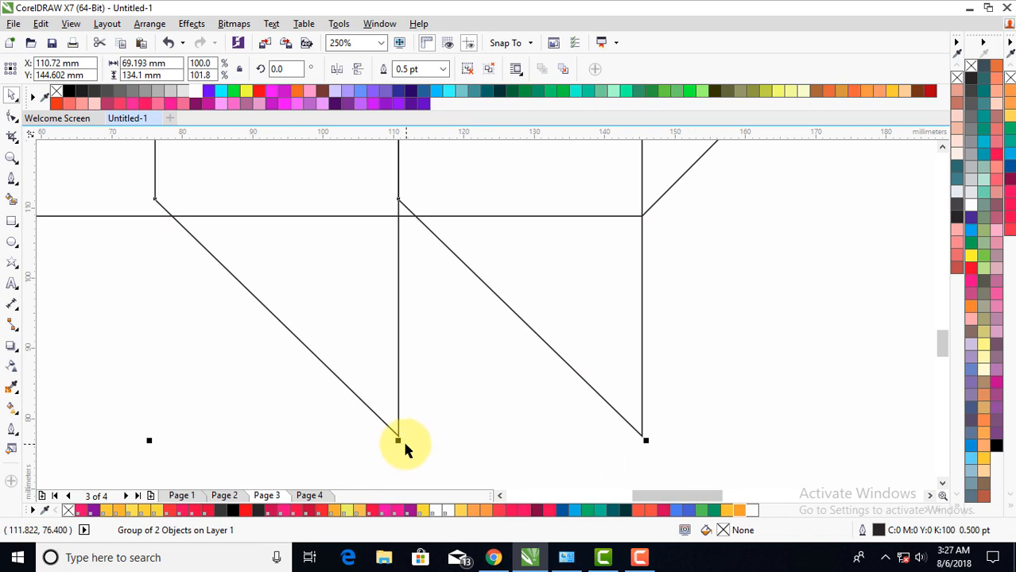
drag(398, 439, 399, 459)
scroll(362, 383, down, 2)
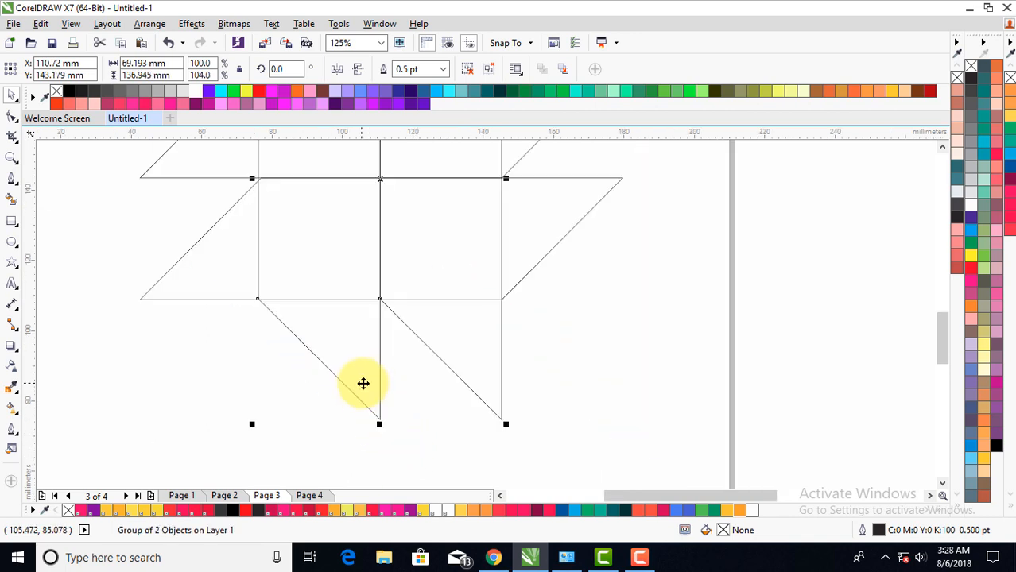
scroll(310, 284, up, 2)
scroll(303, 284, down, 1)
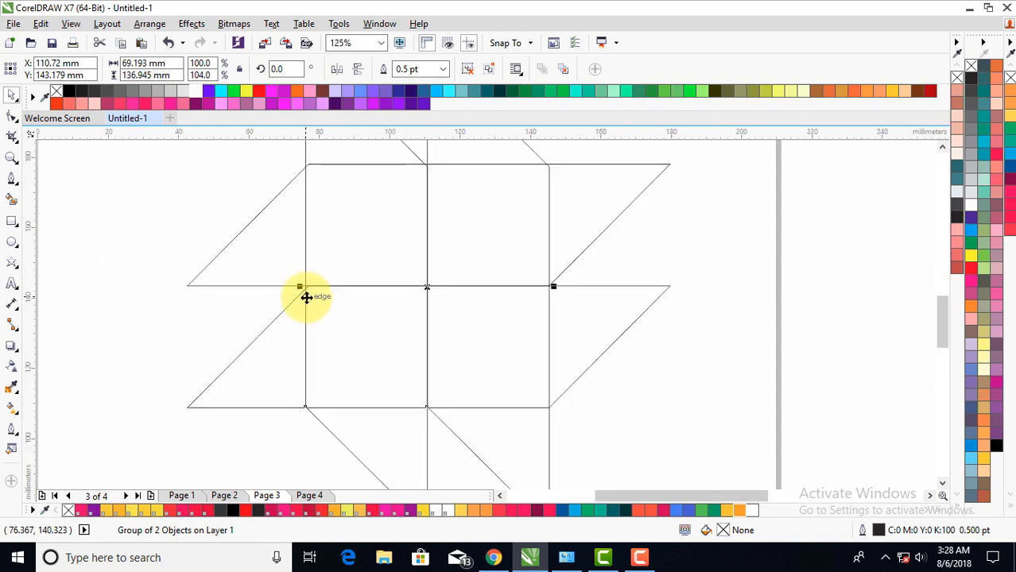
Stretch the horizontal group leftward to about 138.27 mm wide so its left inner corners meet the vertical group's left edge.
click(245, 252)
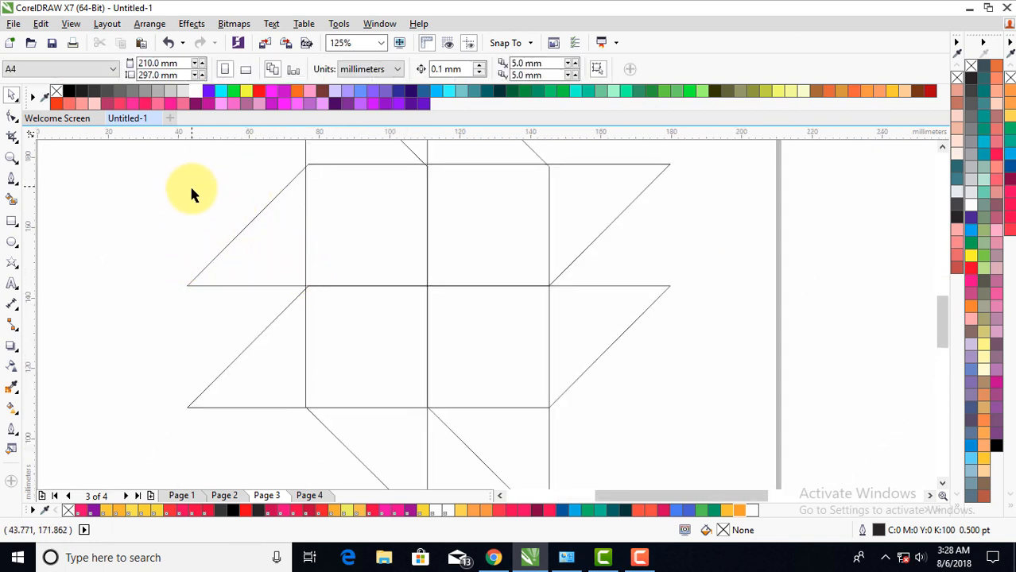
scroll(189, 191, up, 1)
click(255, 307)
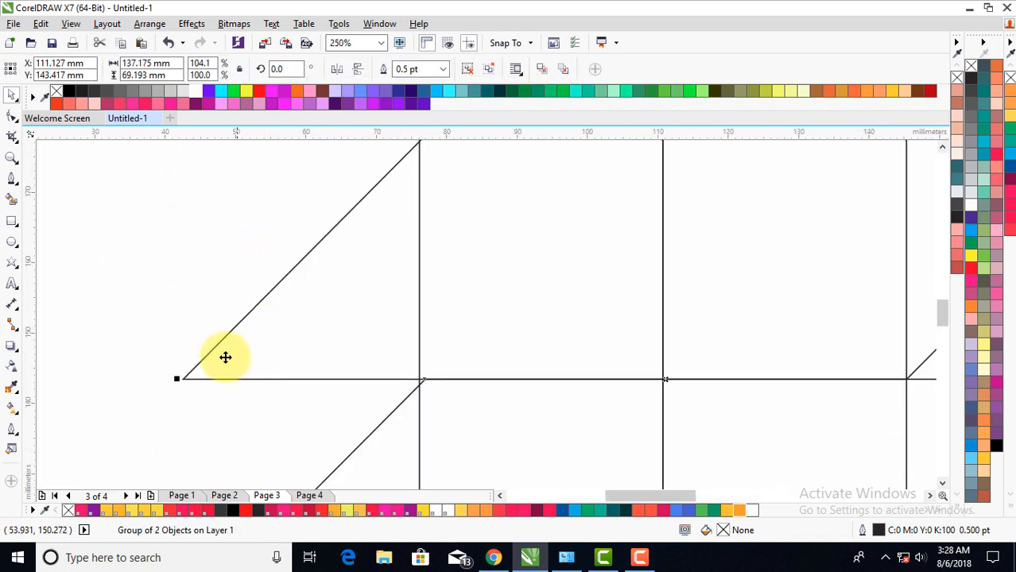
drag(180, 379, 175, 379)
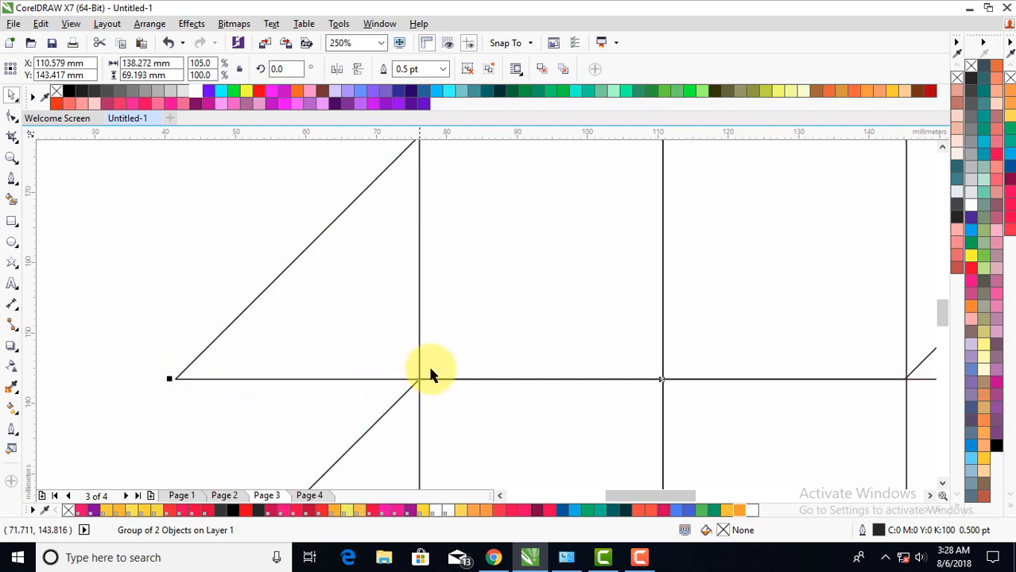
scroll(435, 361, up, 2)
scroll(390, 357, down, 4)
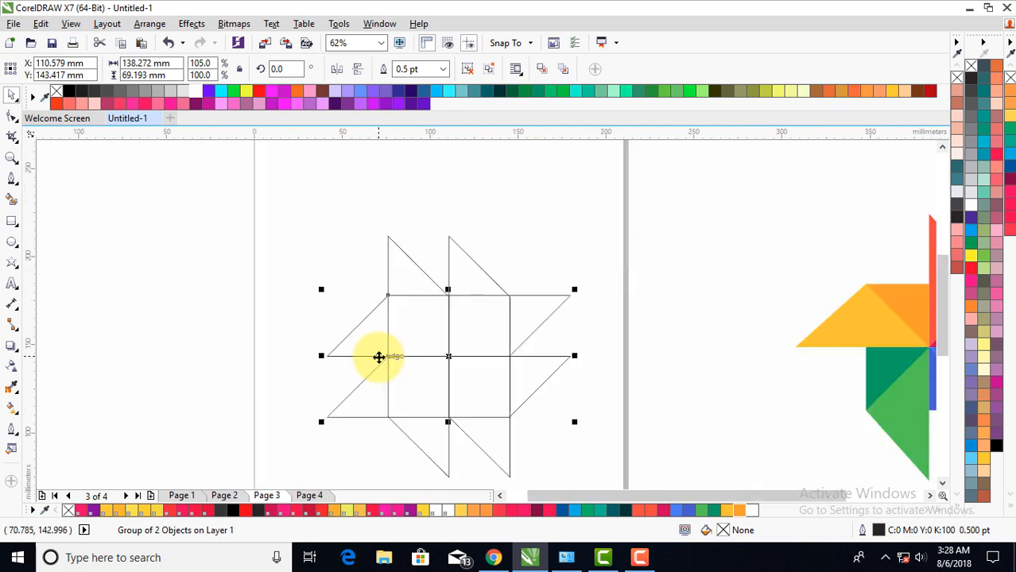
Select both the horizontal and vertical groups and ungroup them into separate parallelograms.
click(320, 310)
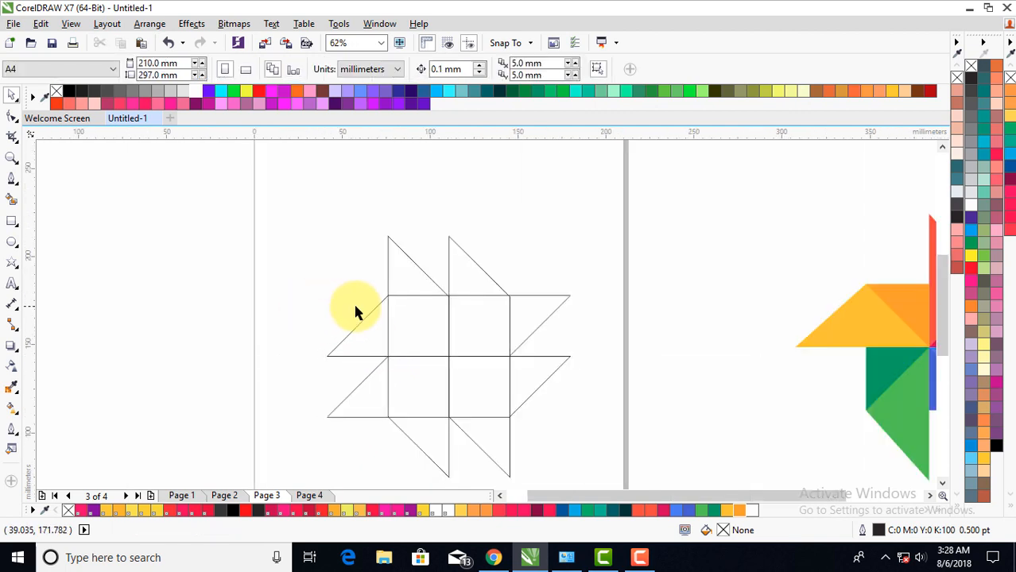
scroll(453, 332, down, 1)
scroll(457, 338, up, 1)
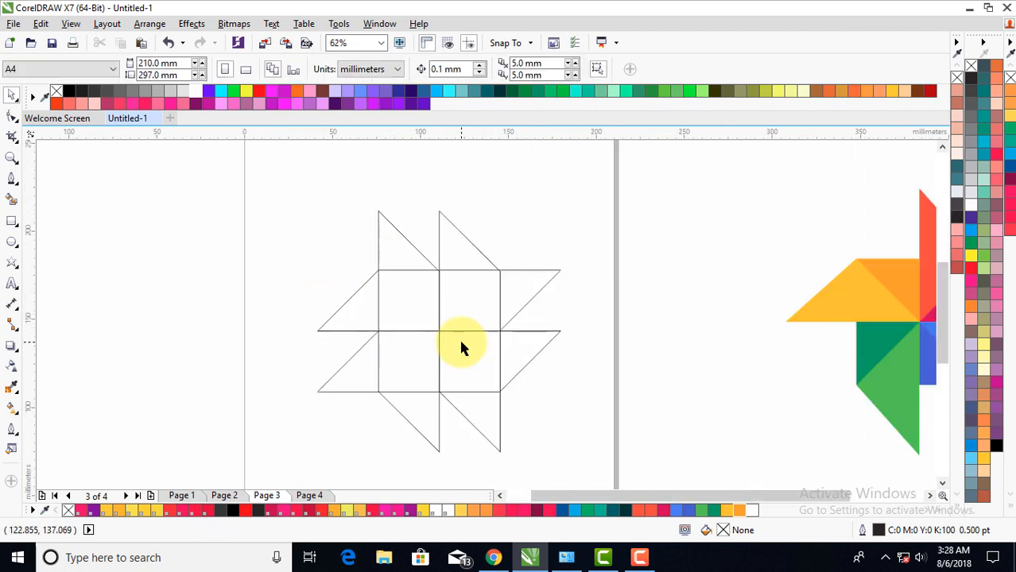
drag(271, 184, 582, 472)
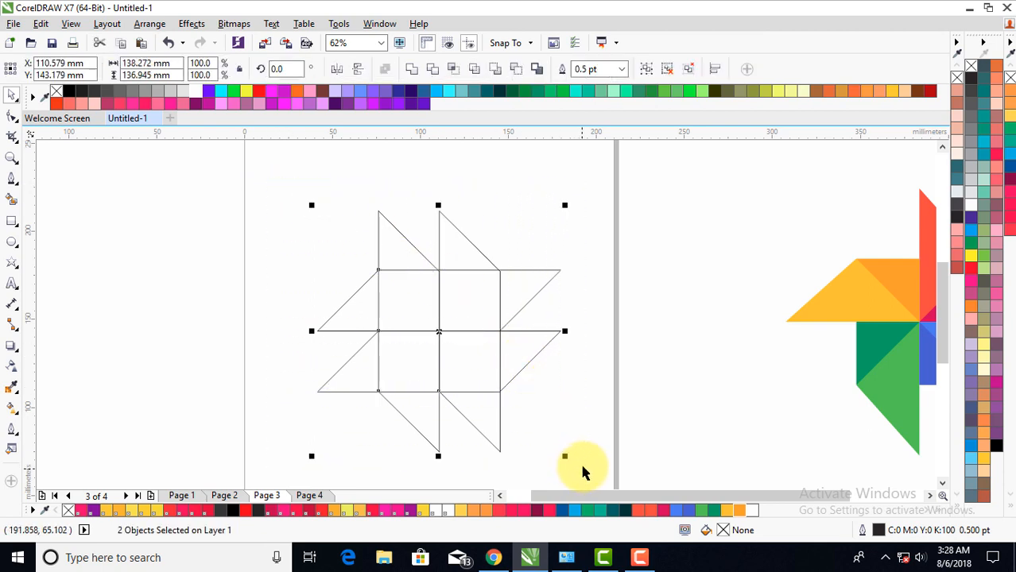
click(690, 71)
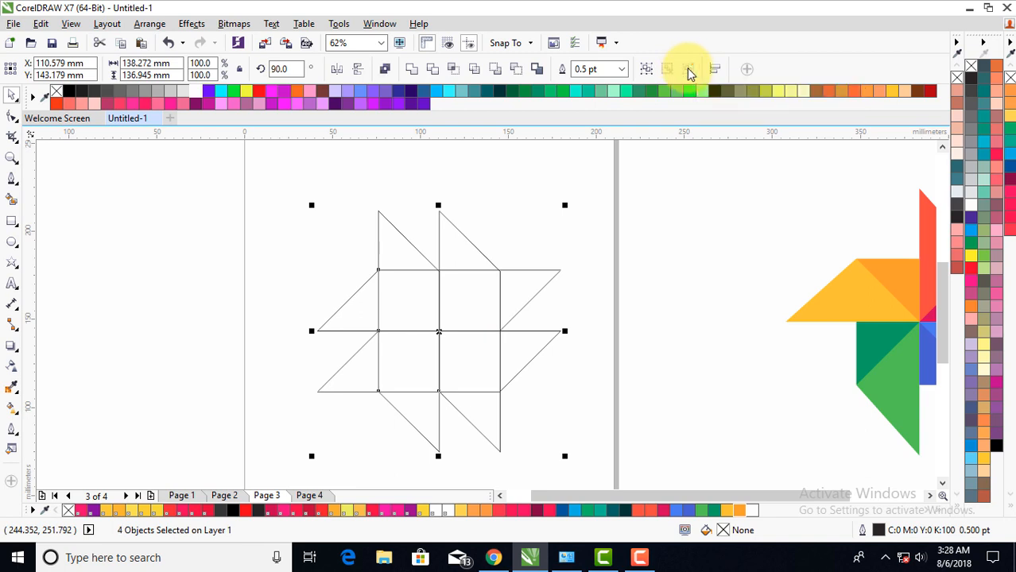
Move the right vertical parallelogram sideways to test that it is separate, and undo the move.
click(596, 187)
drag(462, 255, 527, 256)
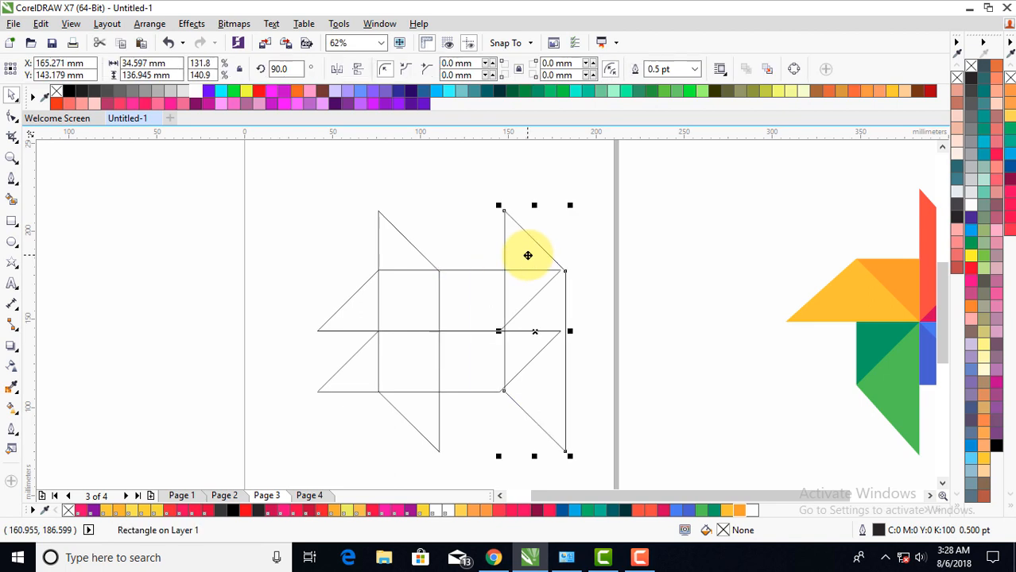
key(ctrl+z)
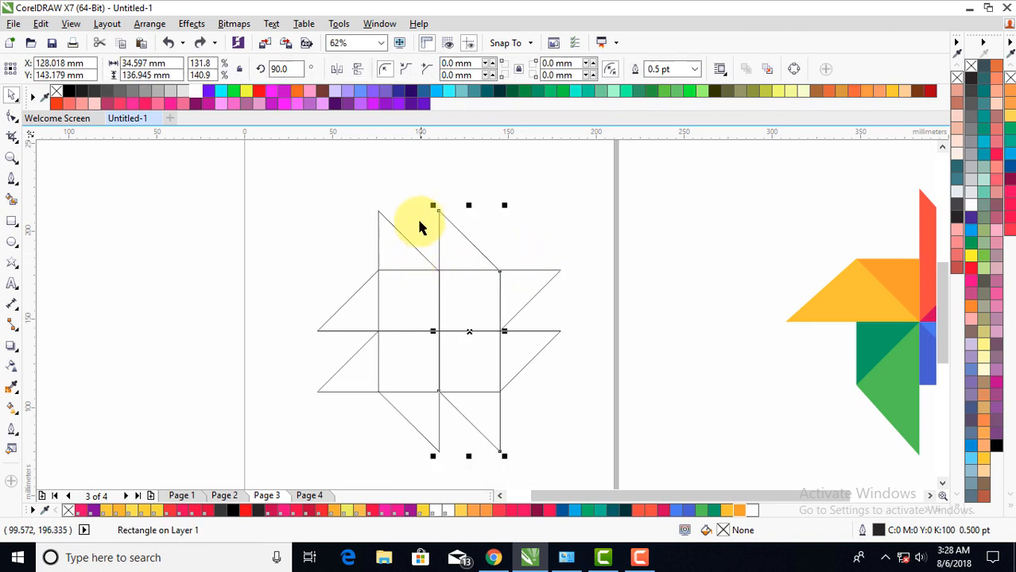
click(408, 208)
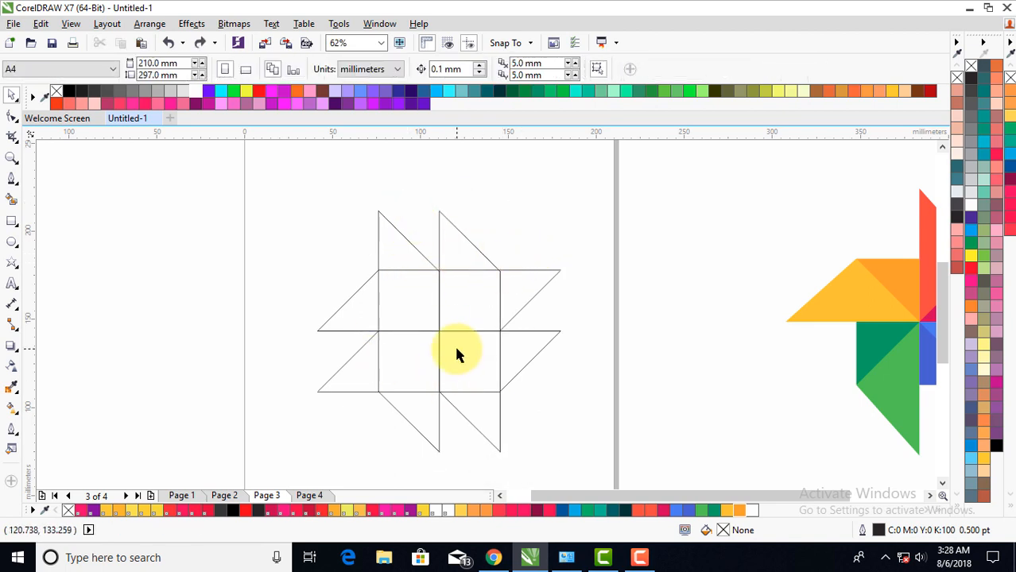
Intersect the right vertical parallelogram with the upper horizontal one to create the upper-right central square.
click(459, 245)
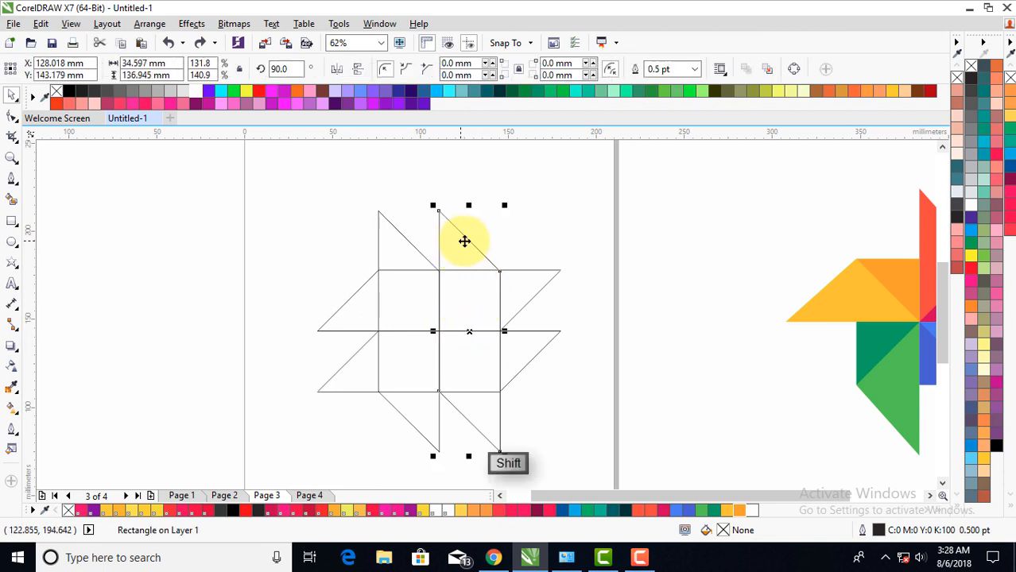
shift+click(531, 286)
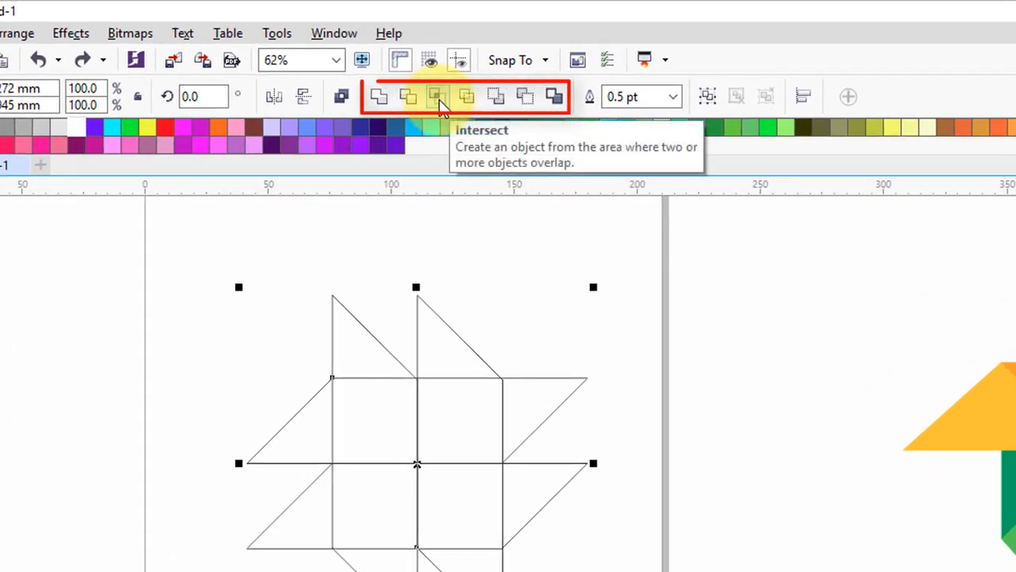
click(438, 100)
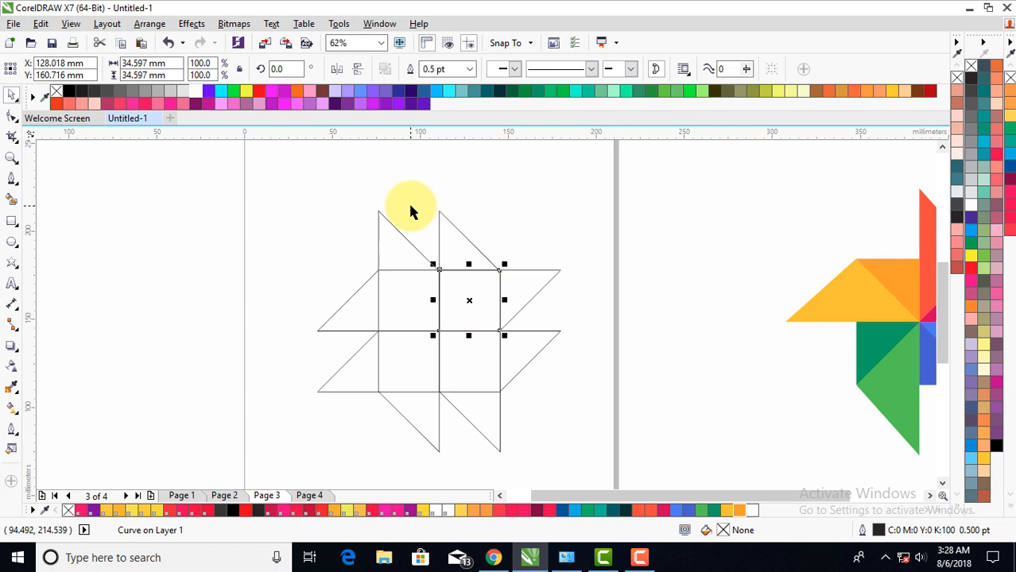
click(388, 252)
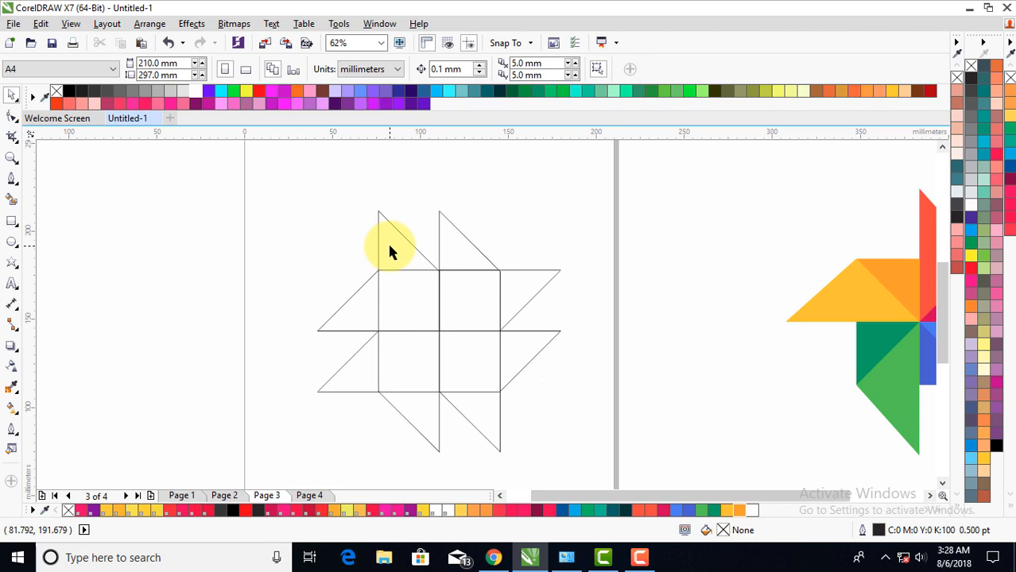
Intersect the left vertical parallelogram with the upper horizontal one to create the upper-left central square.
click(389, 251)
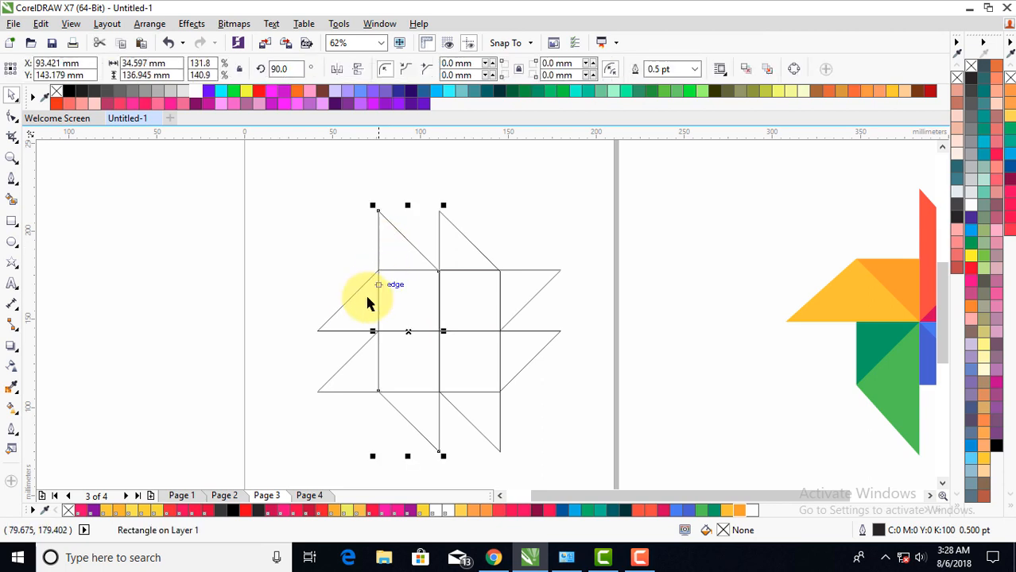
shift+click(356, 312)
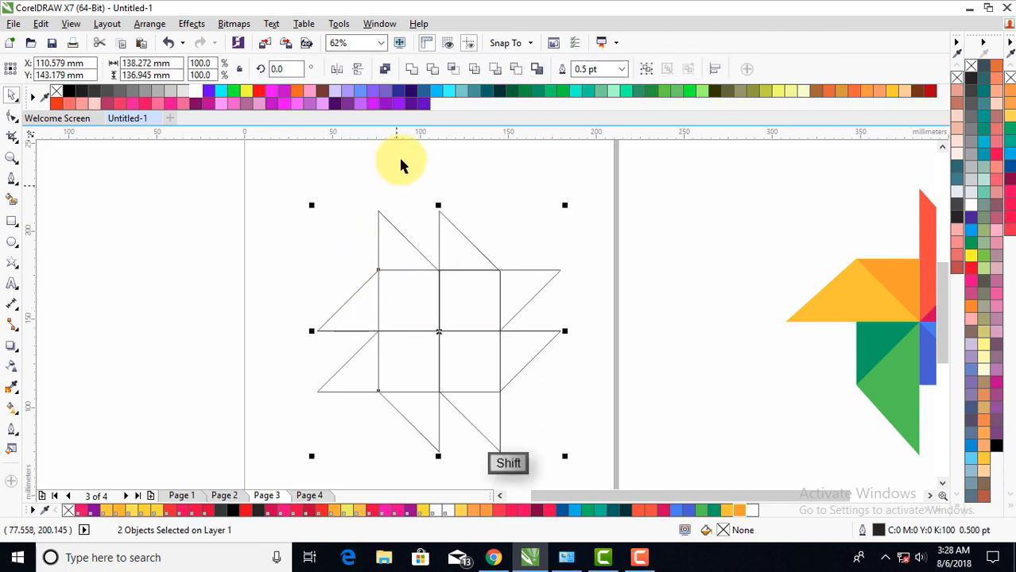
click(456, 73)
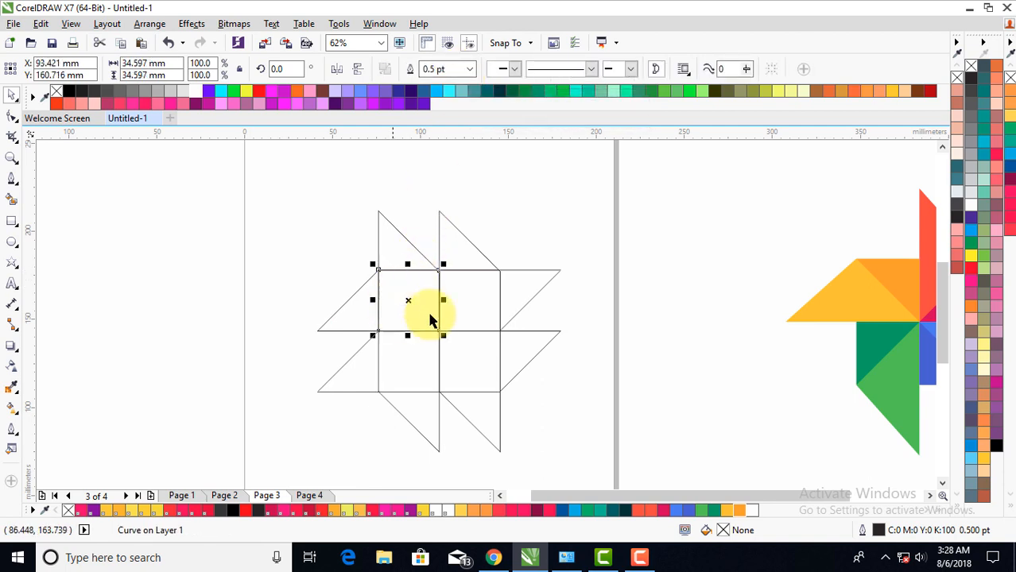
Intersect the lower horizontal parallelogram with the left vertical one to create the lower-left central square.
click(361, 383)
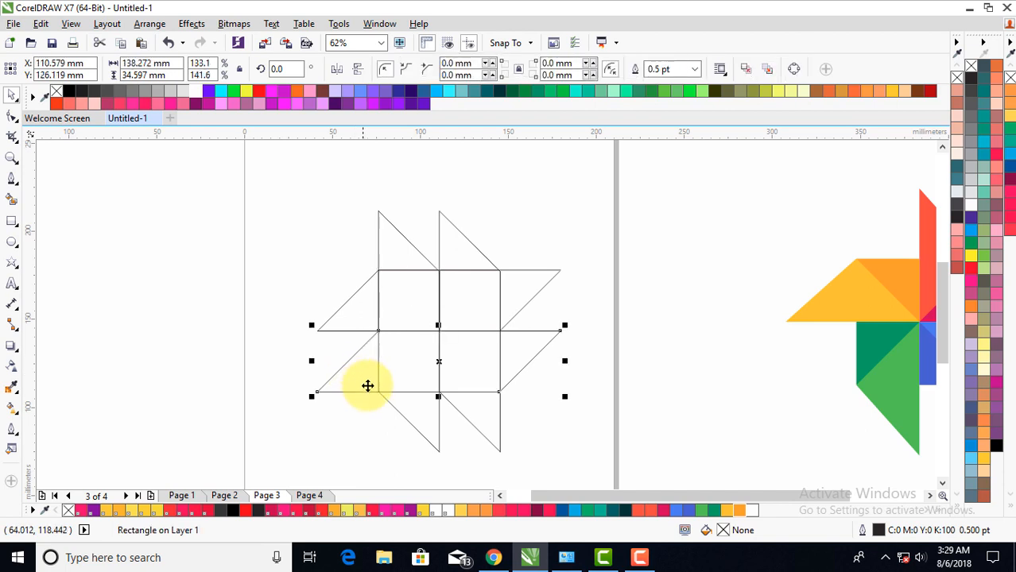
shift+click(420, 417)
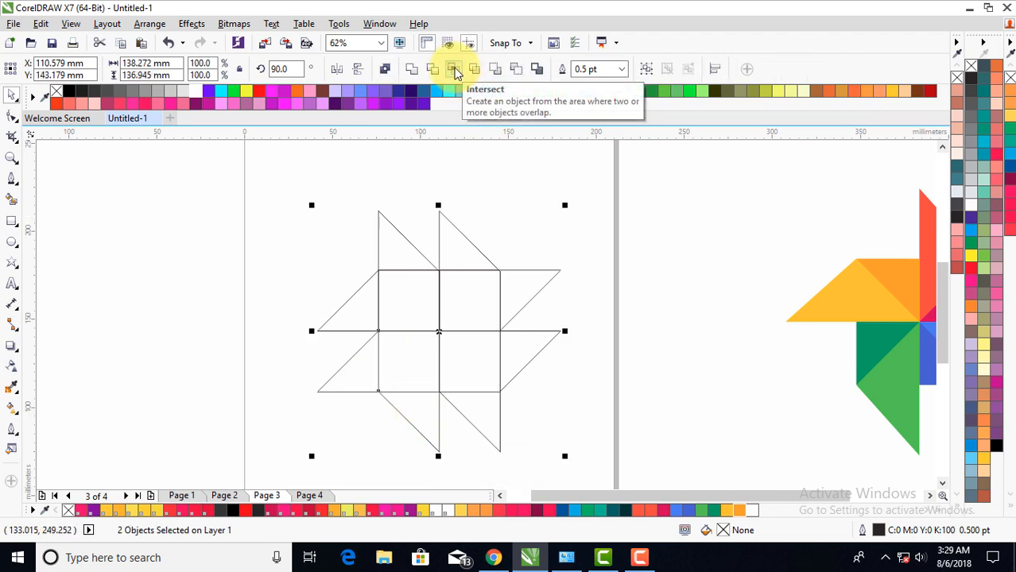
click(454, 69)
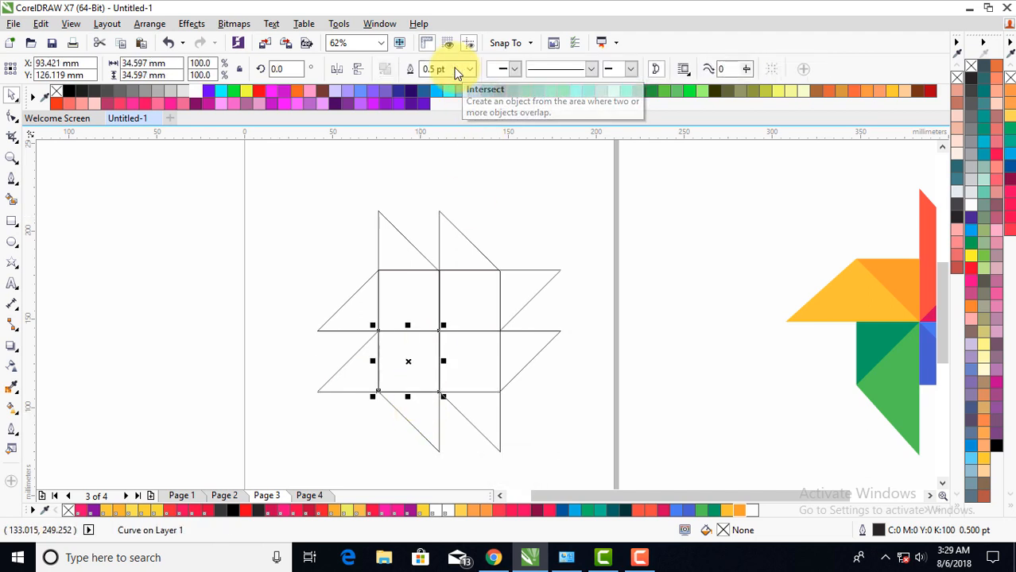
Intersect the right vertical parallelogram with the lower horizontal one to create the lower-right central square, and clear the selection.
click(498, 409)
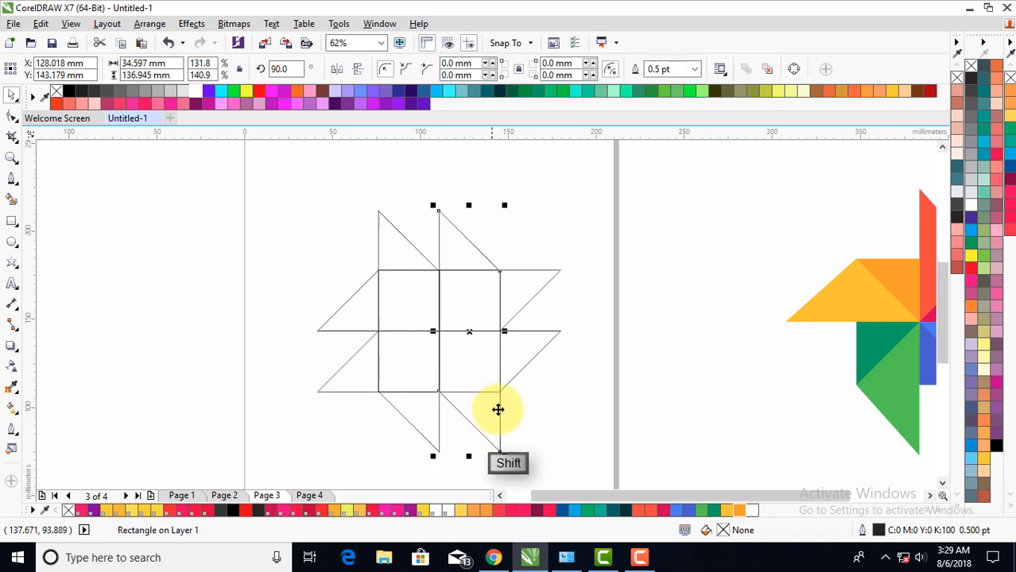
shift+click(515, 353)
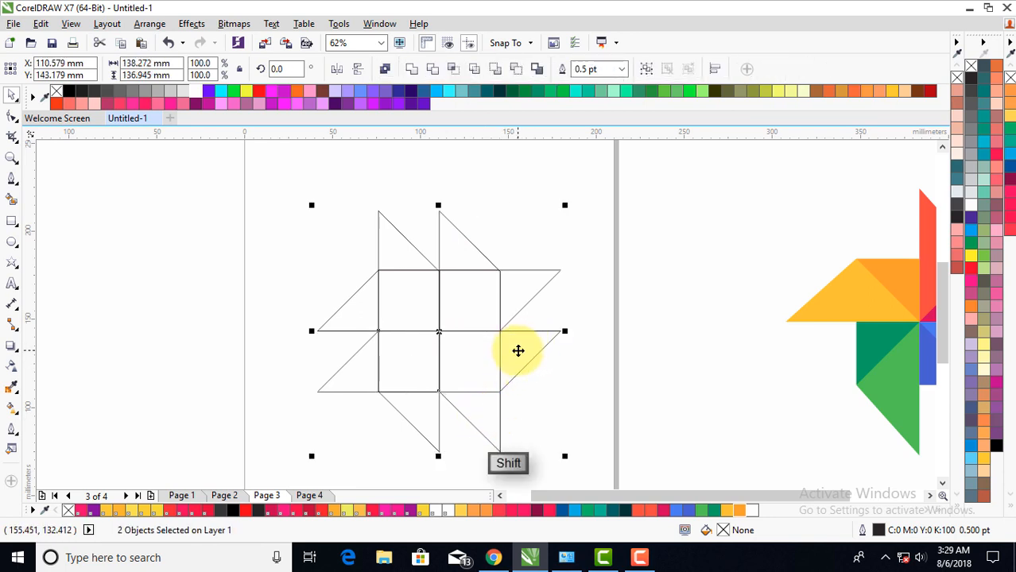
click(462, 70)
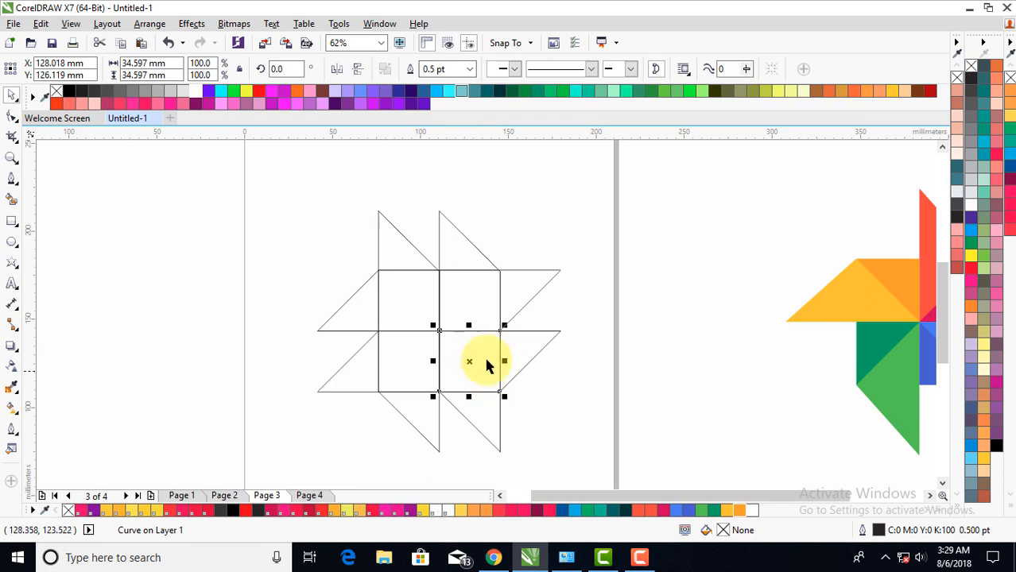
click(544, 389)
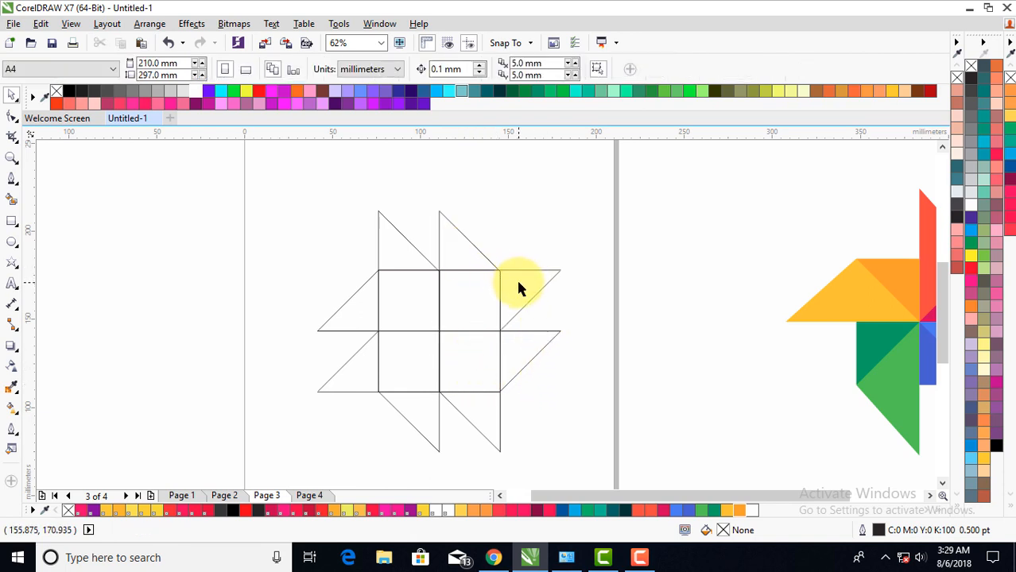
Trim the upper horizontal parallelogram with the right vertical one and break the trimmed curve apart.
click(456, 252)
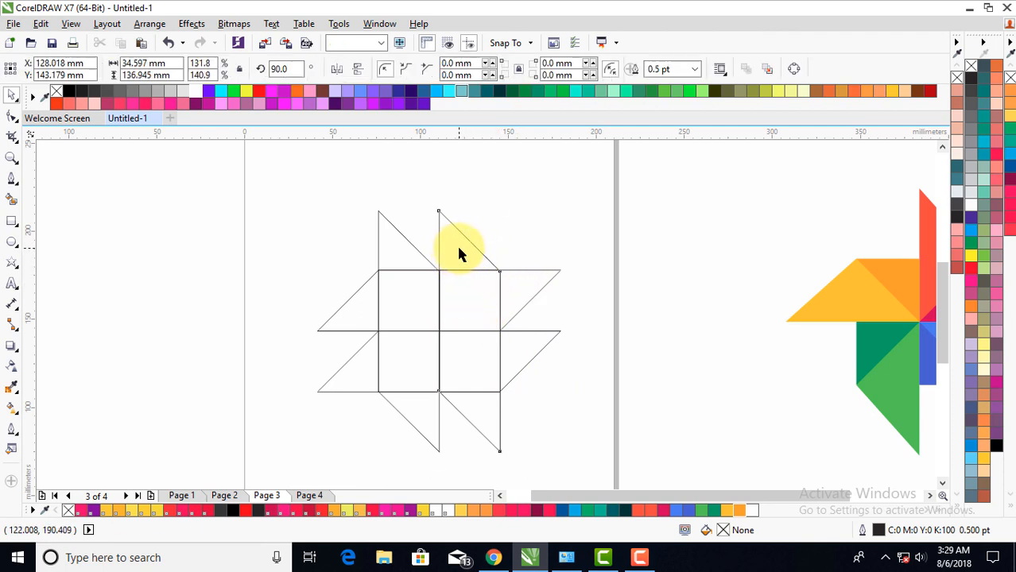
shift+click(526, 283)
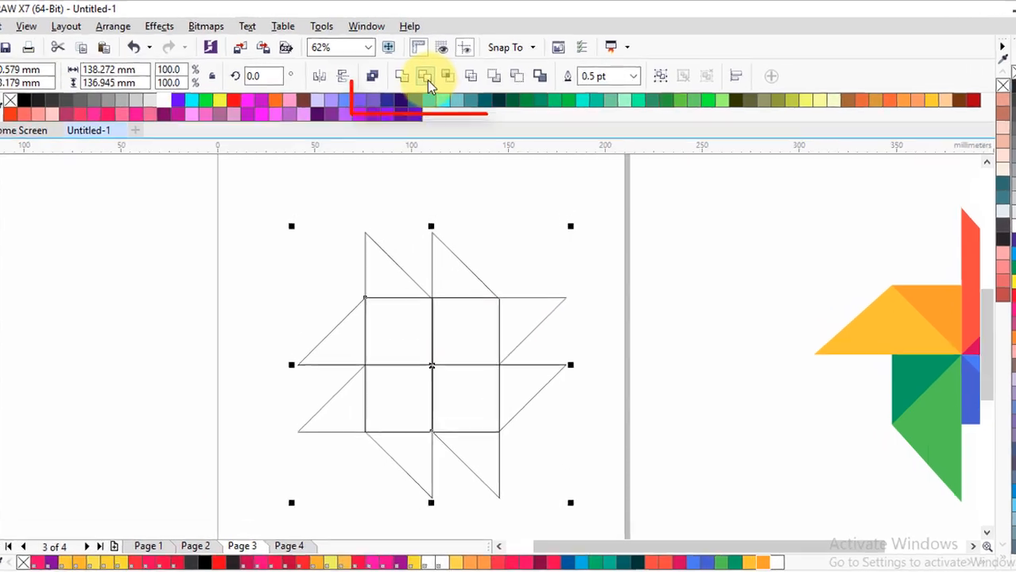
click(426, 77)
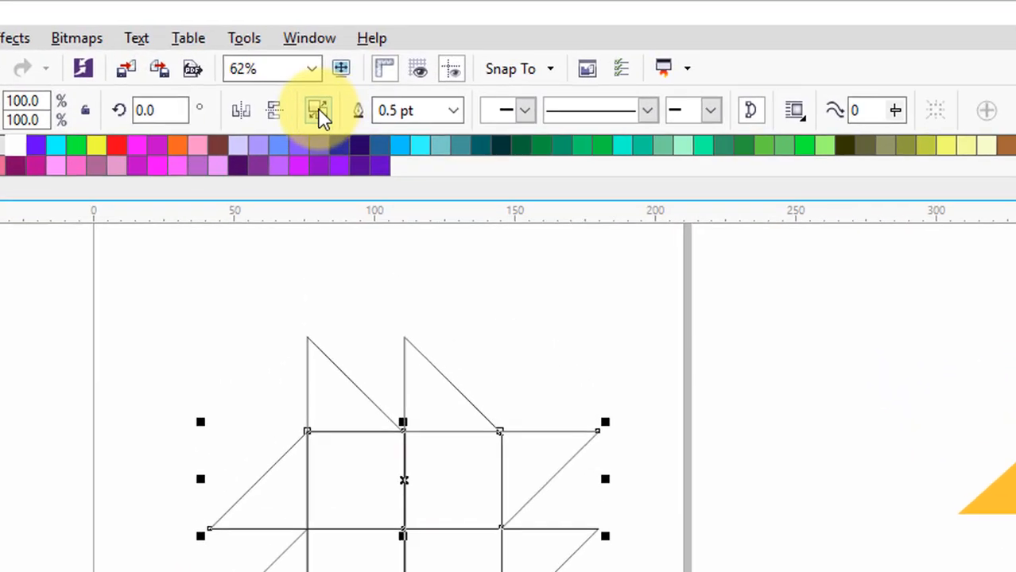
click(318, 113)
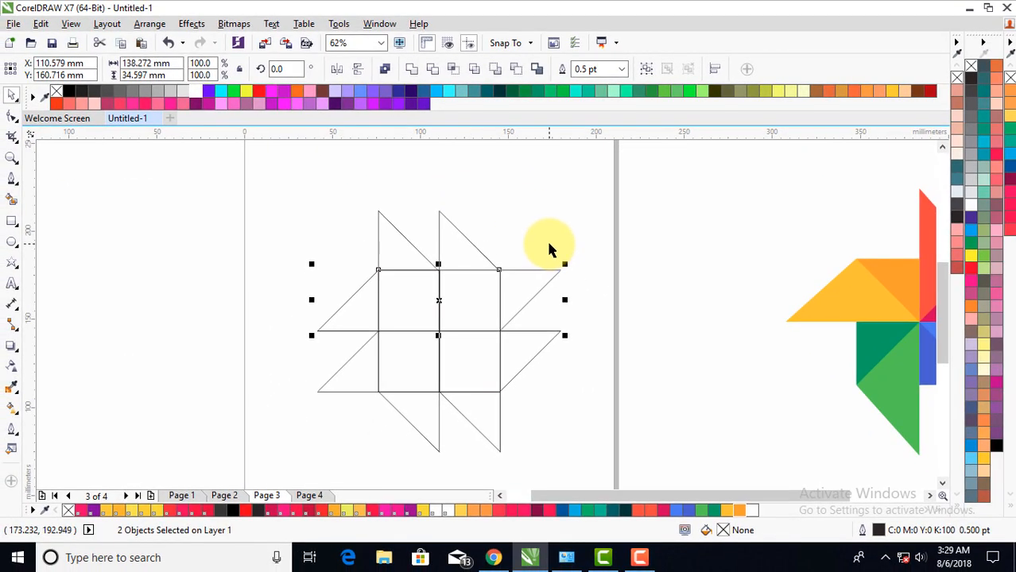
Delete the leftover triangle to the right of the upper-right central square.
click(547, 340)
click(525, 280)
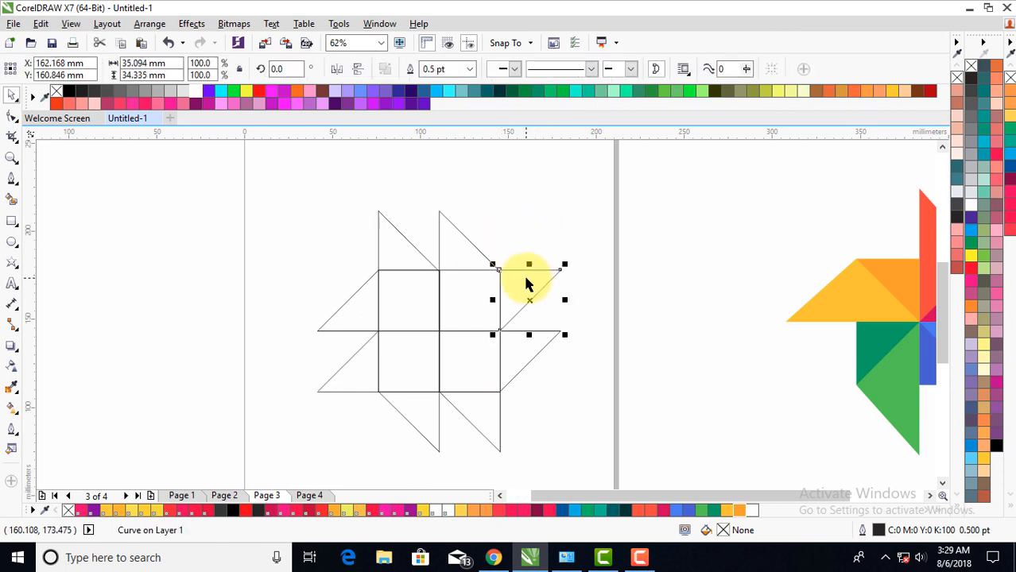
right_click(527, 278)
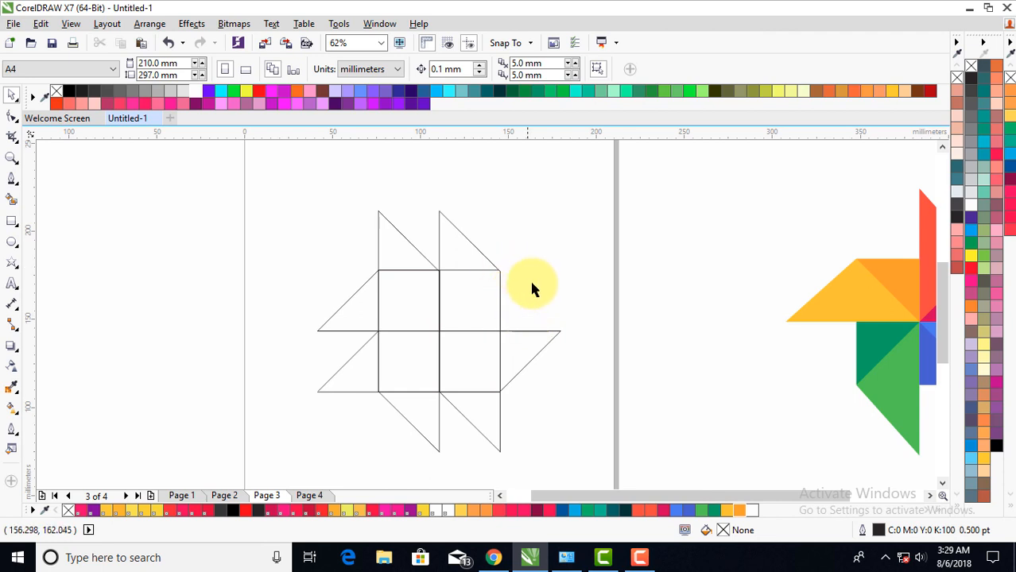
Trim the left vertical parallelogram with the upper horizontal blade, break the result apart and clear the selection.
scroll(502, 274, up, 4)
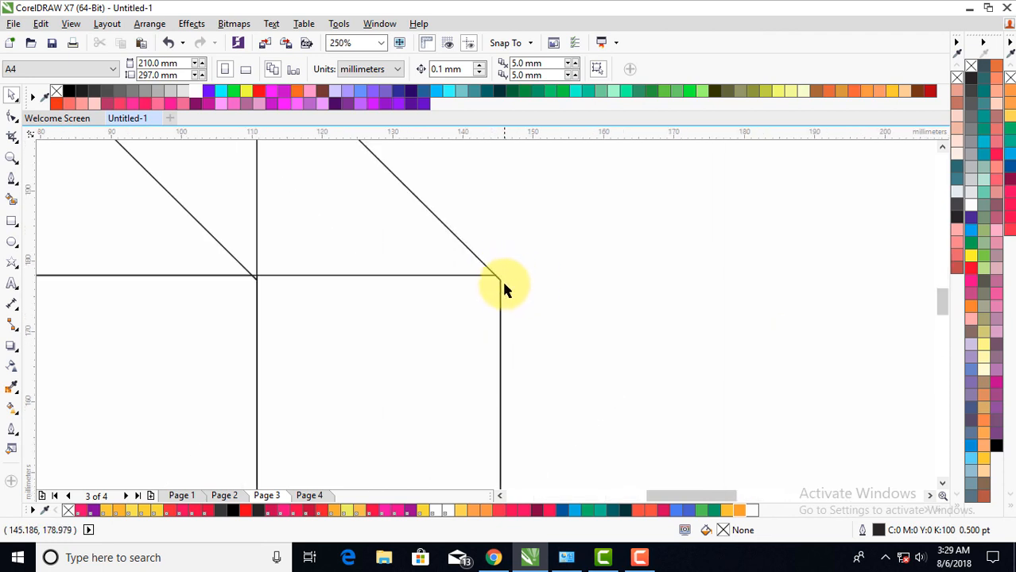
scroll(501, 279, down, 4)
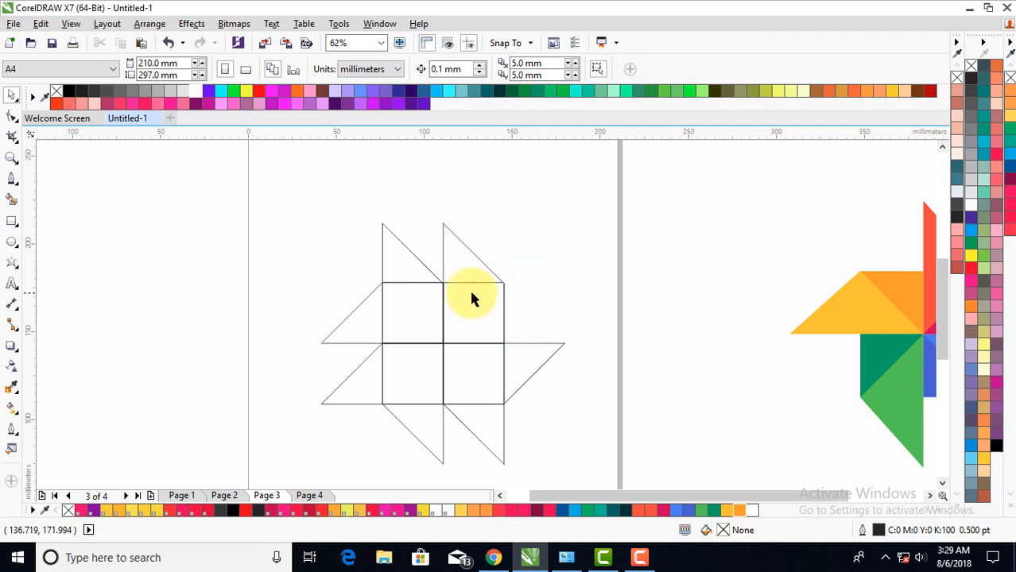
click(360, 321)
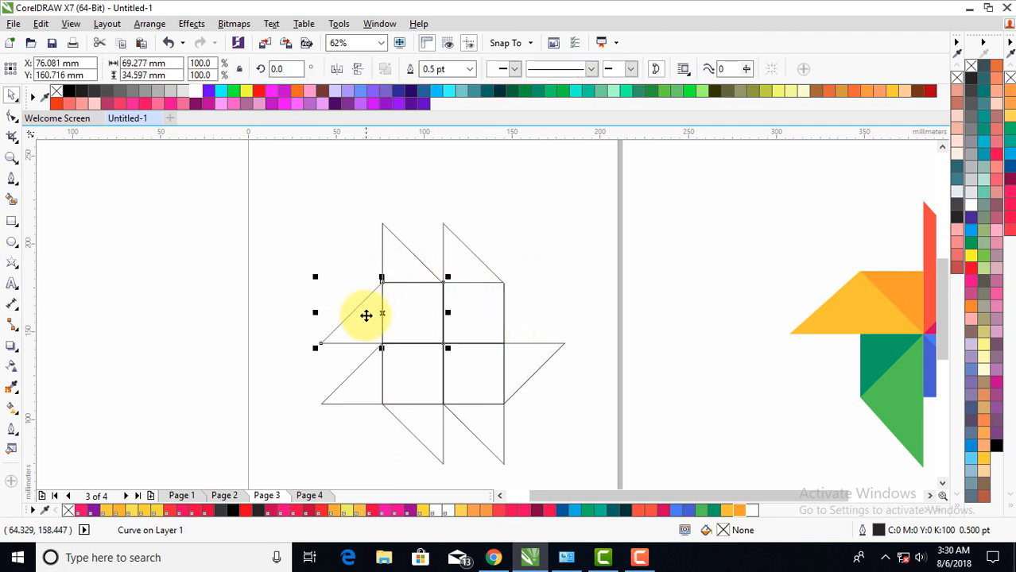
key(shift)
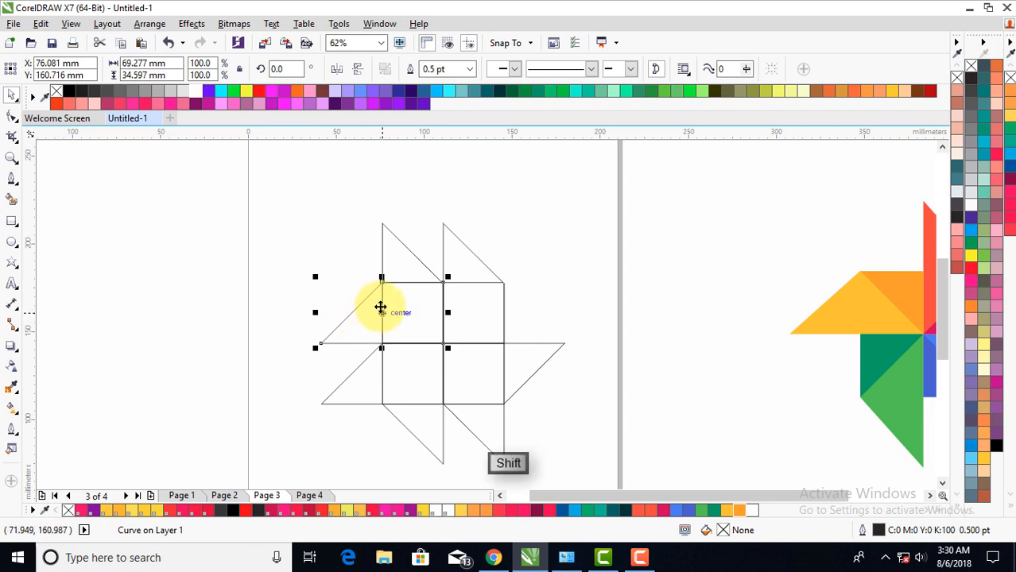
shift+click(403, 269)
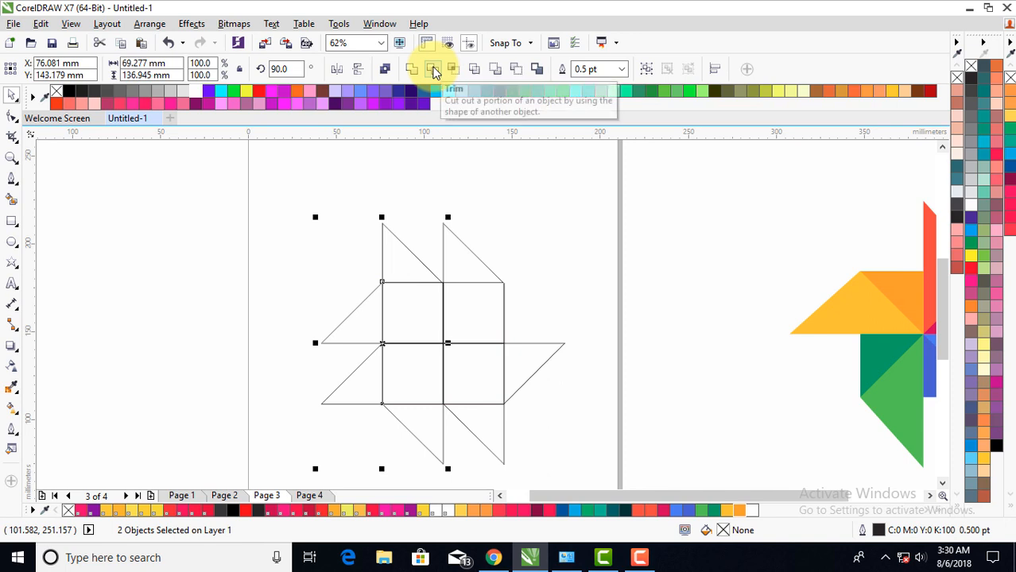
click(433, 70)
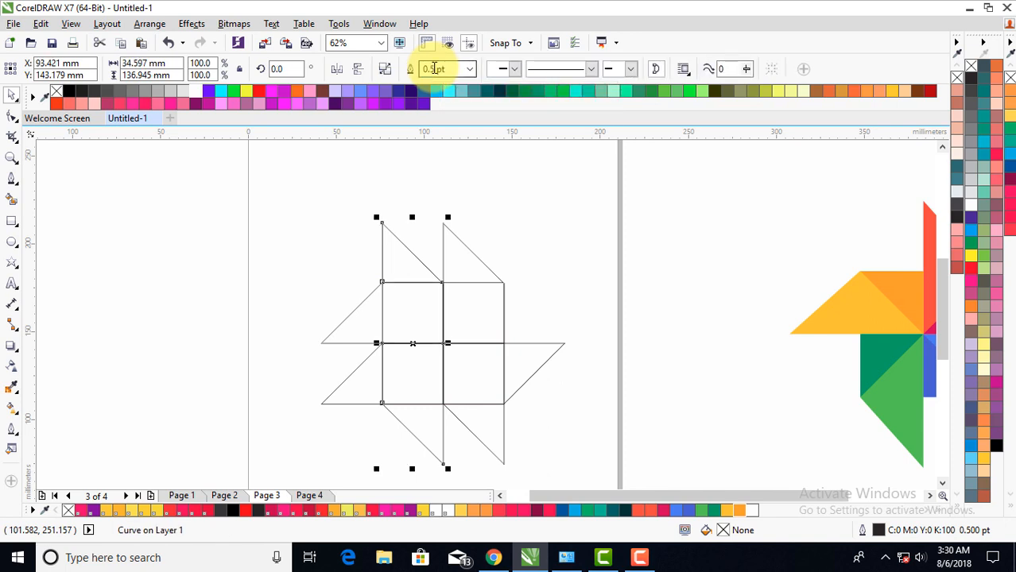
click(385, 71)
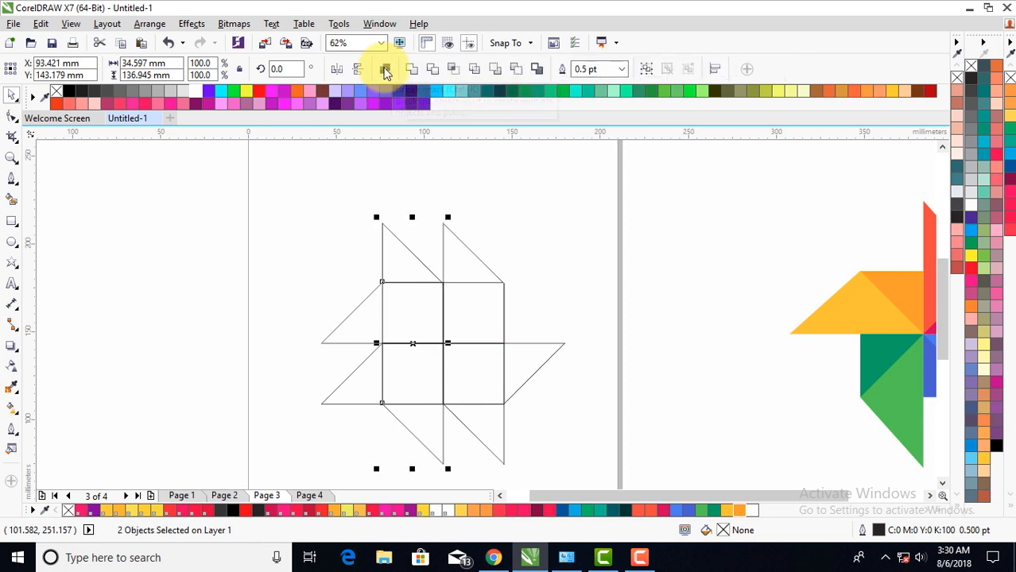
click(392, 171)
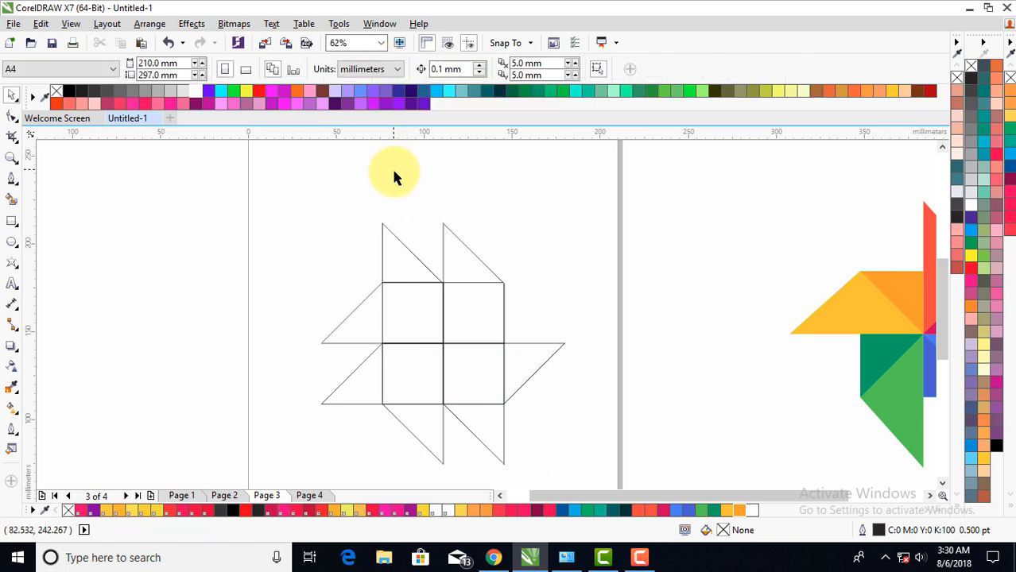
Delete the leftover triangle above the upper-left central square.
click(395, 254)
right_click(396, 255)
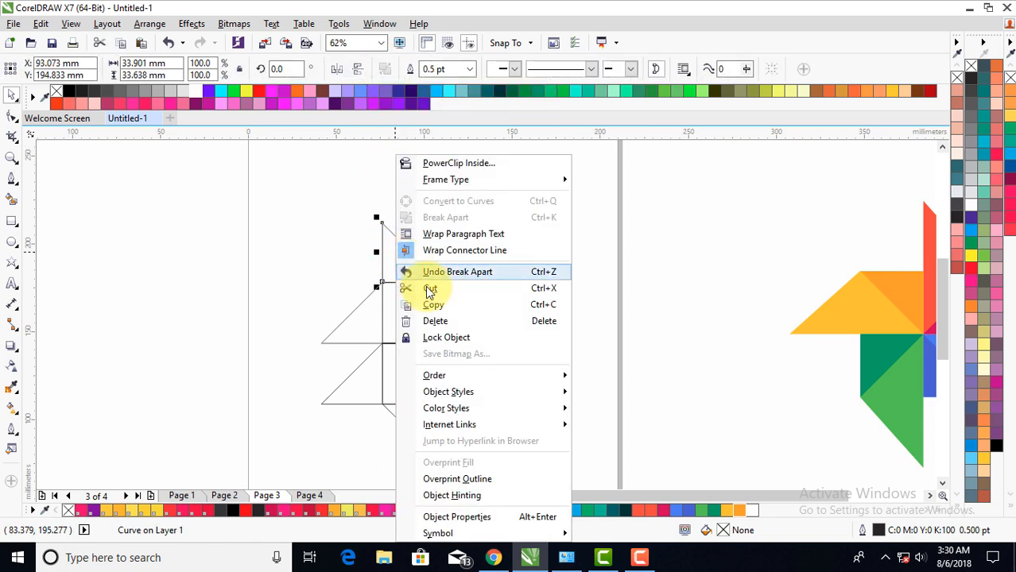
click(451, 321)
Trim the lower horizontal parallelogram with the lower-left vertical blade, break the result apart and clear the selection.
scroll(420, 316, down, 1)
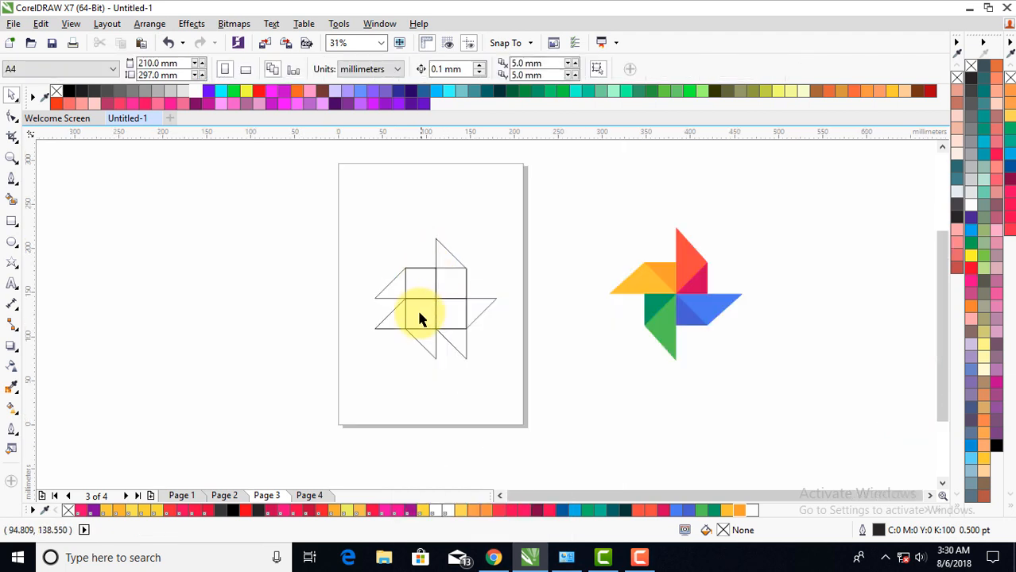
scroll(419, 318, up, 1)
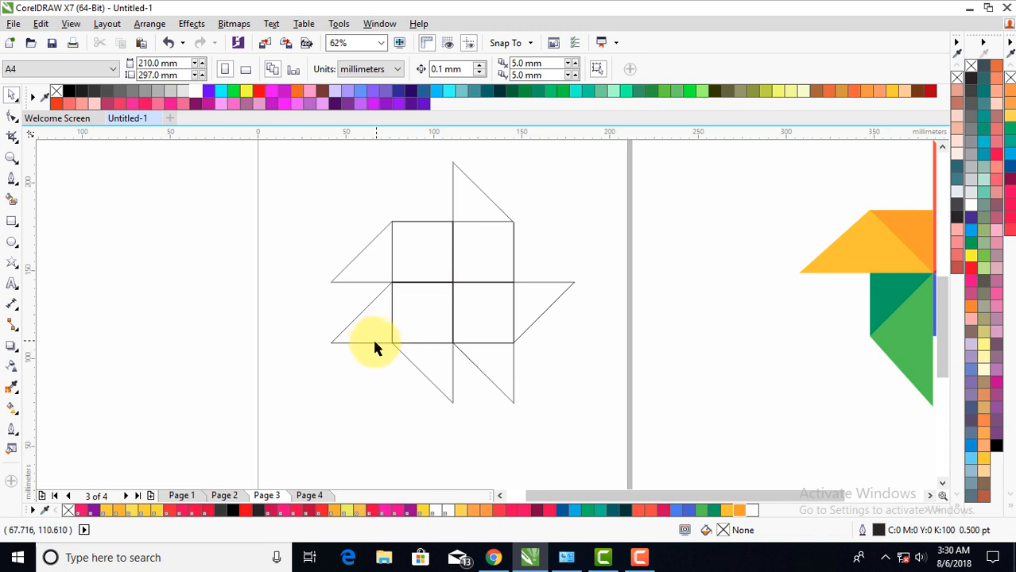
click(433, 364)
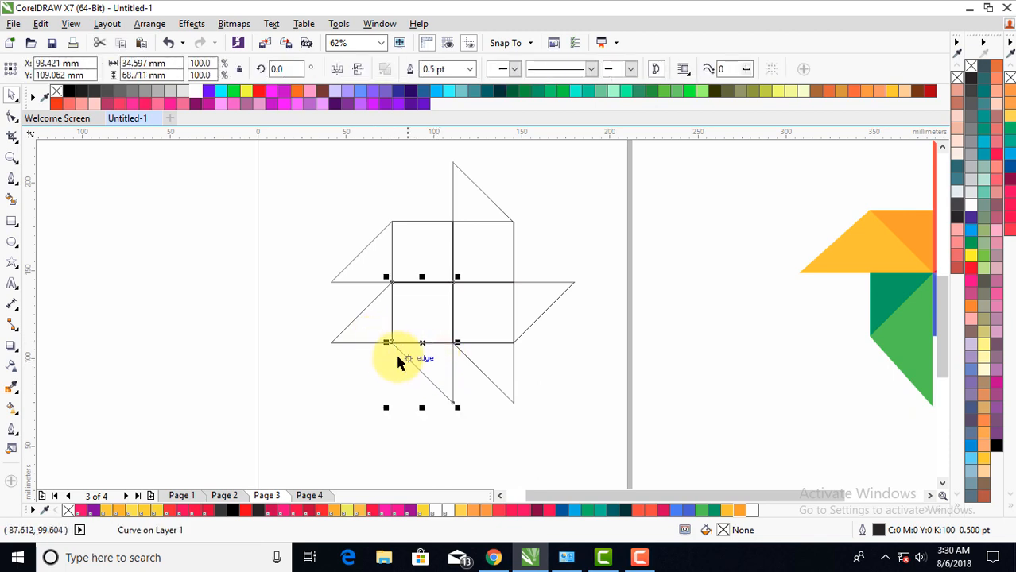
shift+click(363, 329)
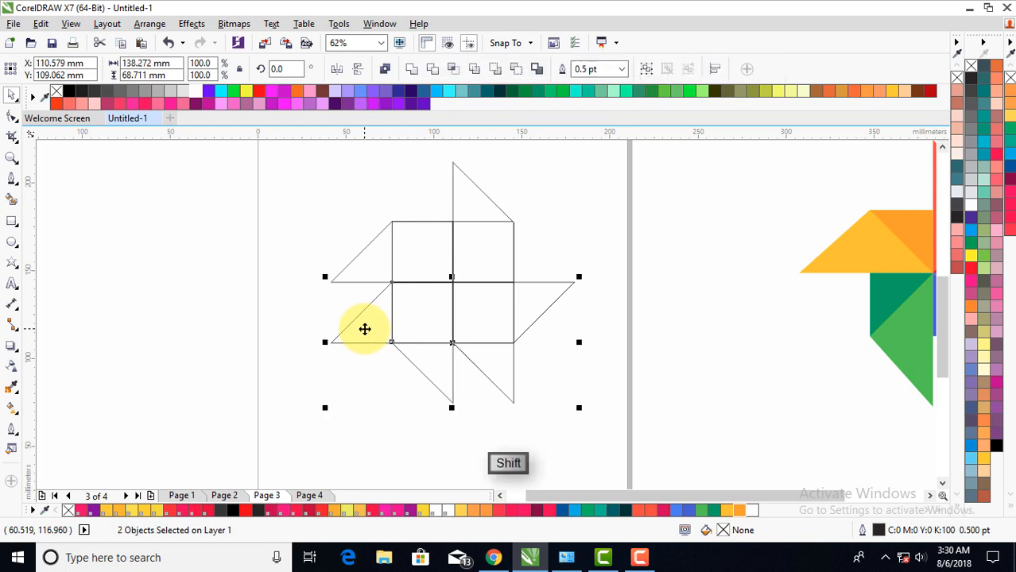
click(433, 69)
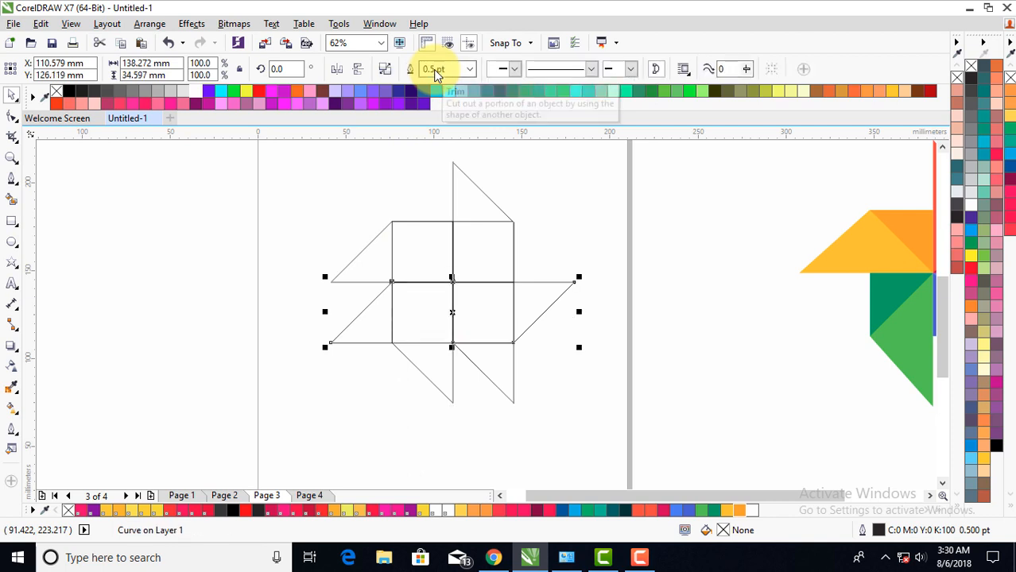
click(385, 70)
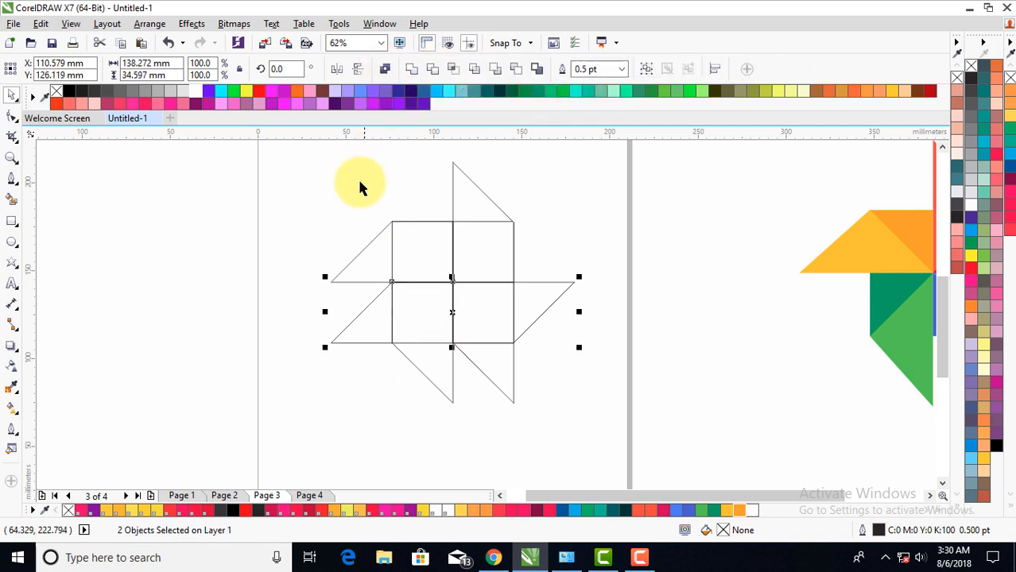
click(321, 222)
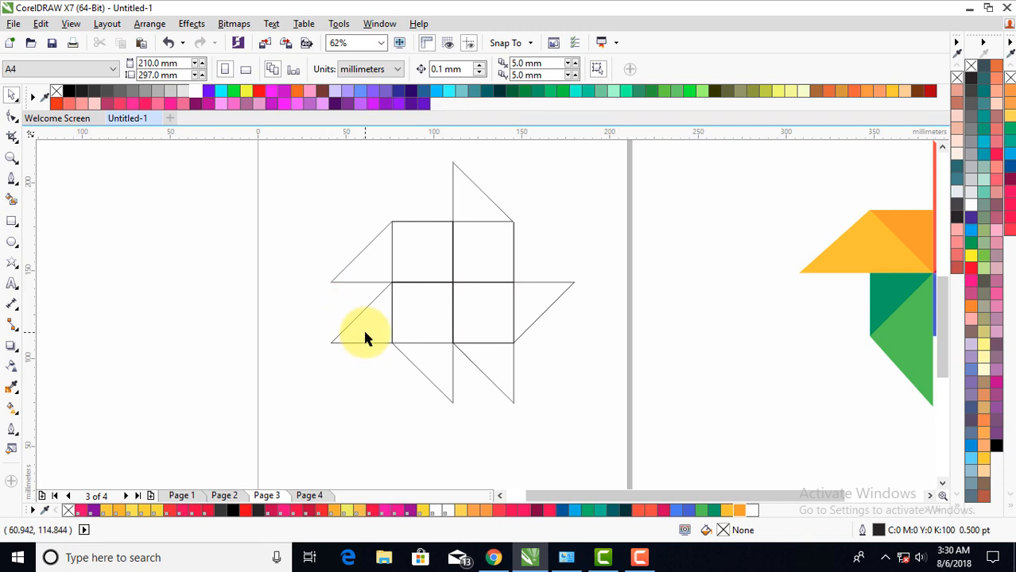
Delete the leftover triangle to the left of the lower-left central square.
click(364, 330)
right_click(366, 329)
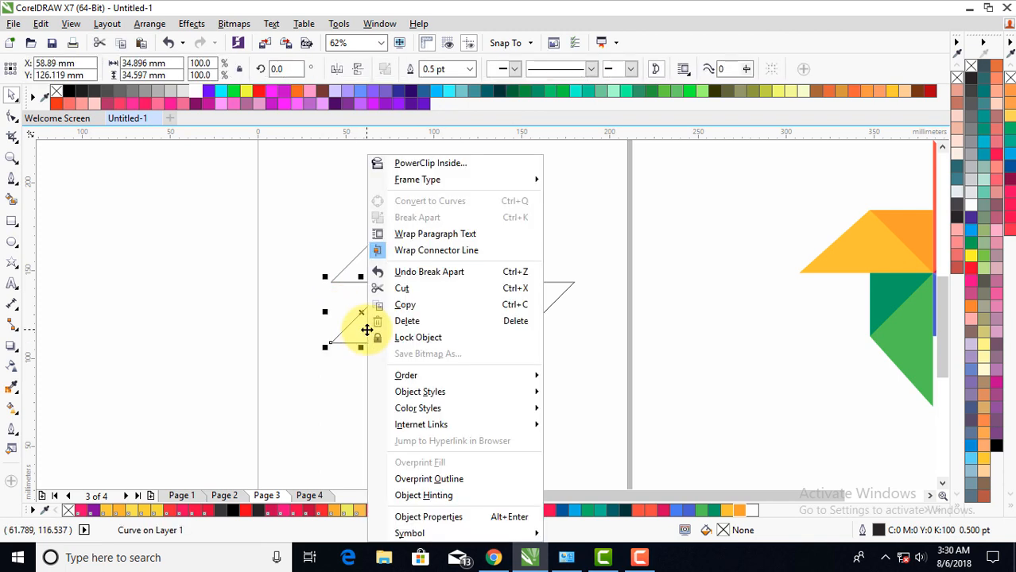
click(406, 321)
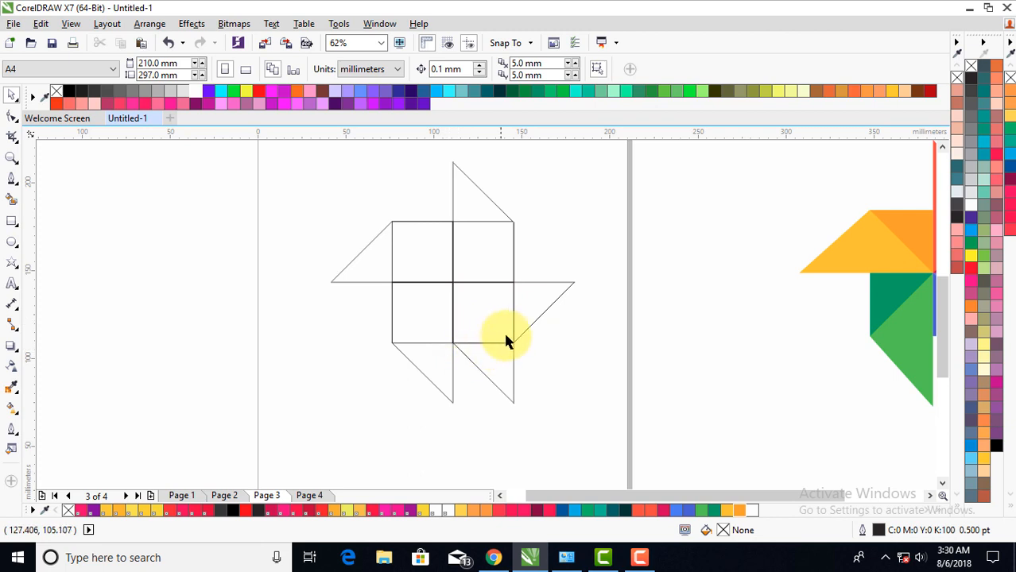
Trim the right vertical parallelogram with the lower-right horizontal blade, break the result apart and clear the selection.
click(529, 310)
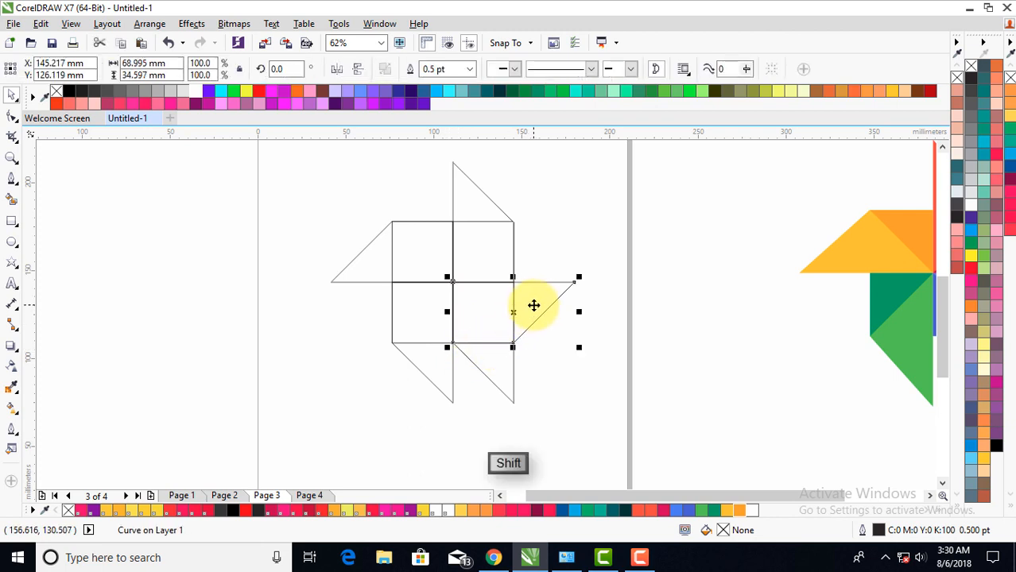
shift+click(491, 366)
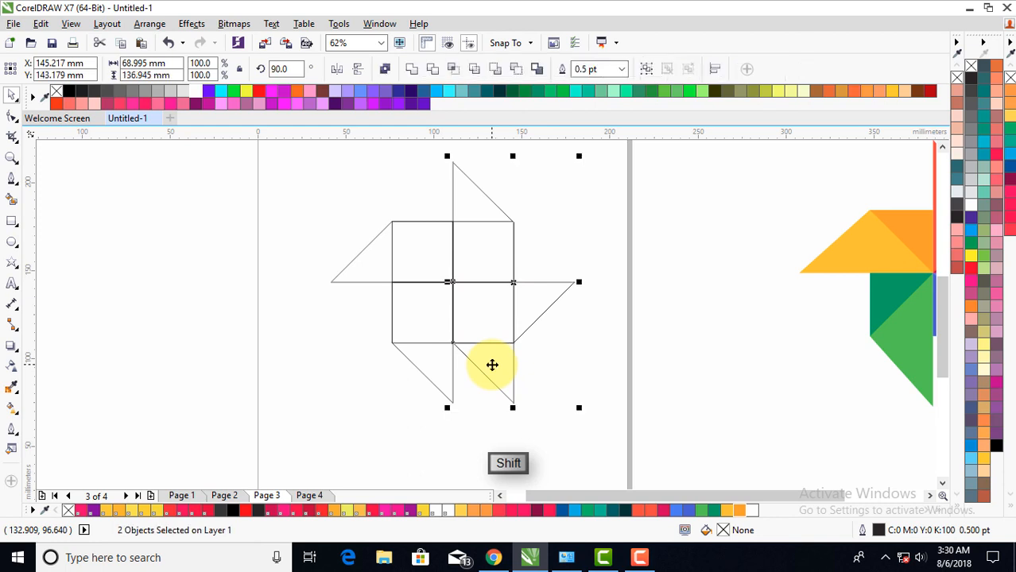
click(433, 72)
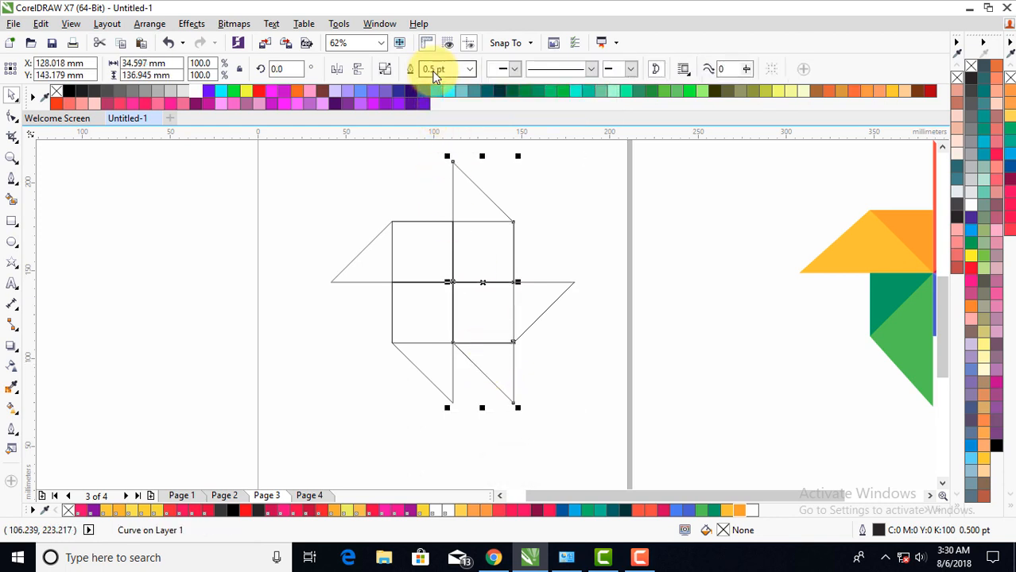
click(389, 70)
click(561, 334)
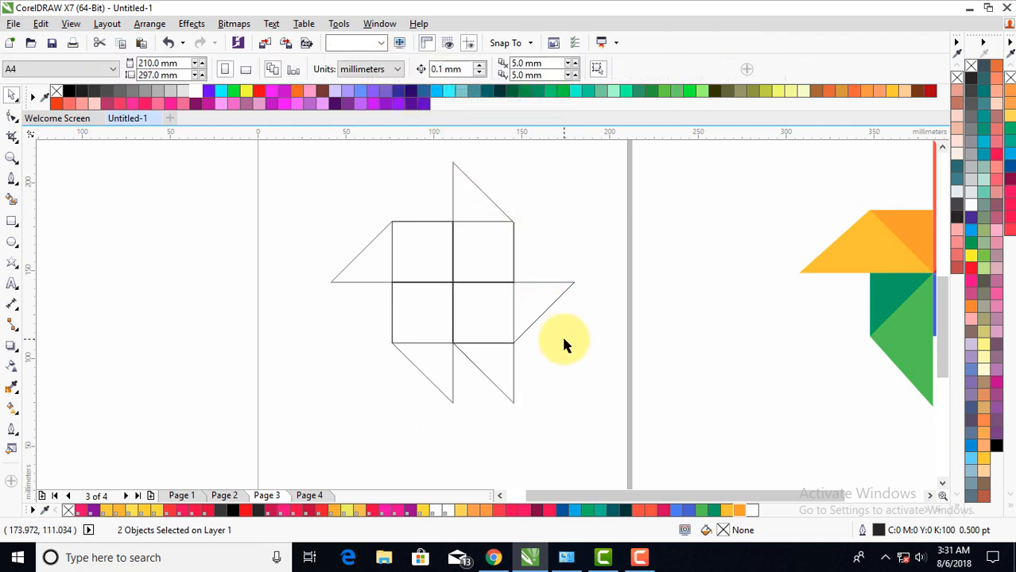
Delete the leftover triangle below the lower-right central square.
click(499, 371)
right_click(501, 371)
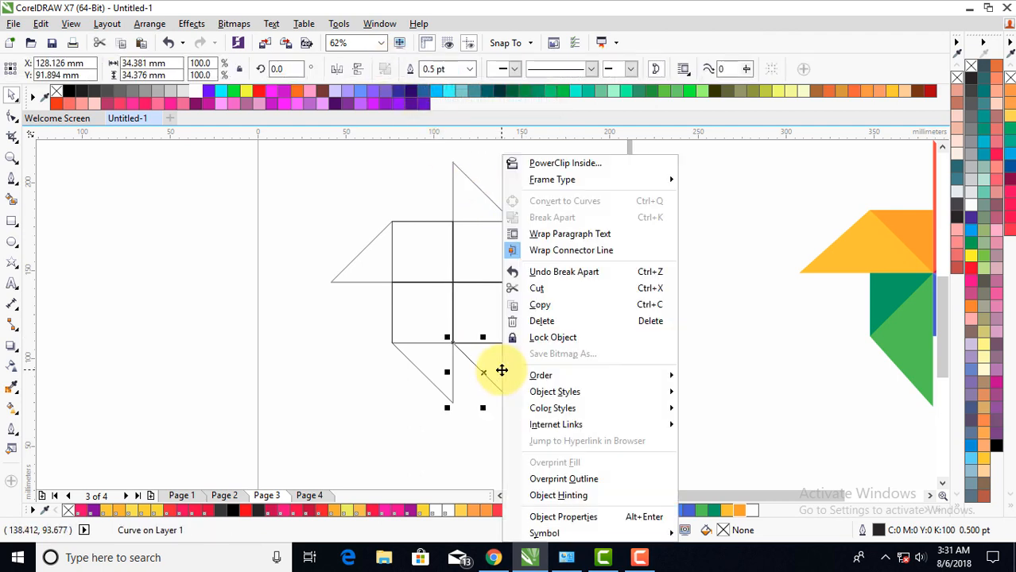
click(542, 322)
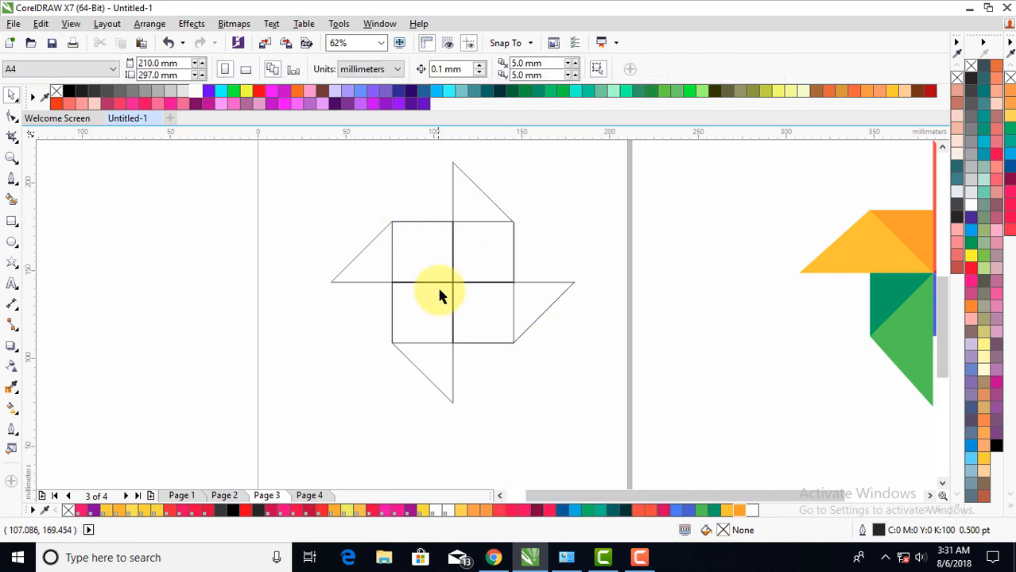
Bring the four central squares to the front of the page and check that they can be selected individually.
drag(354, 207, 527, 355)
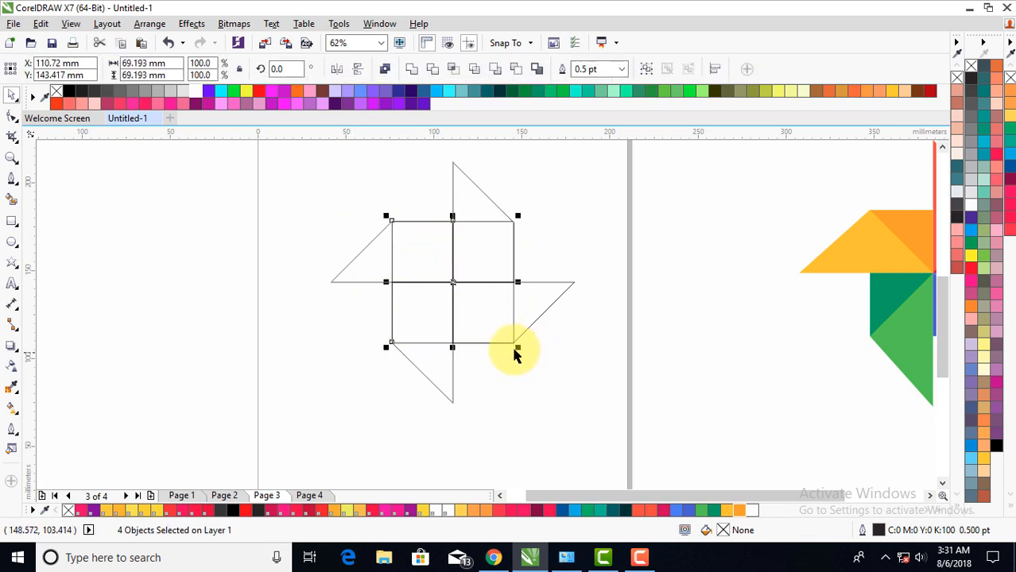
right_click(451, 281)
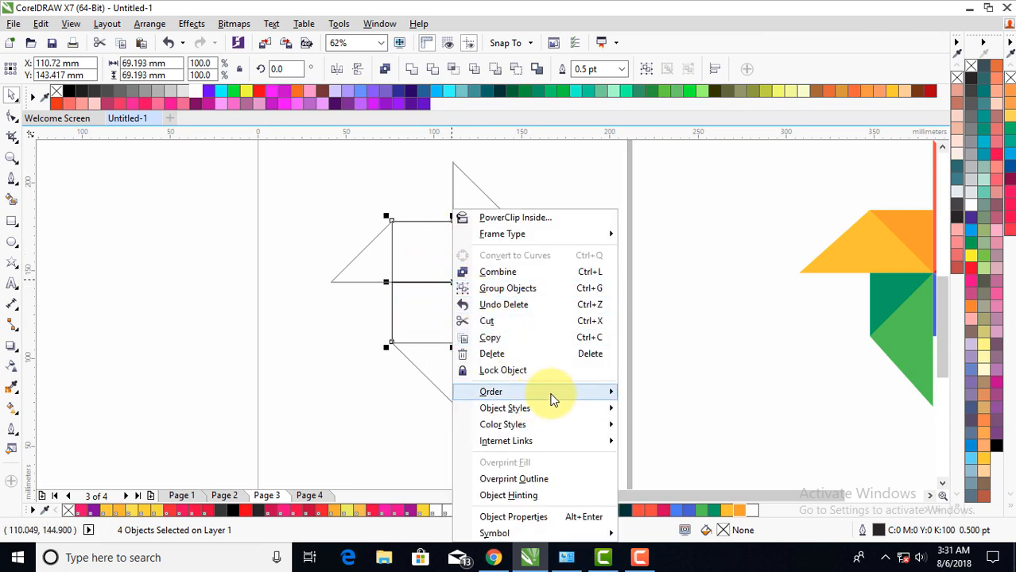
mouse_move(578, 400)
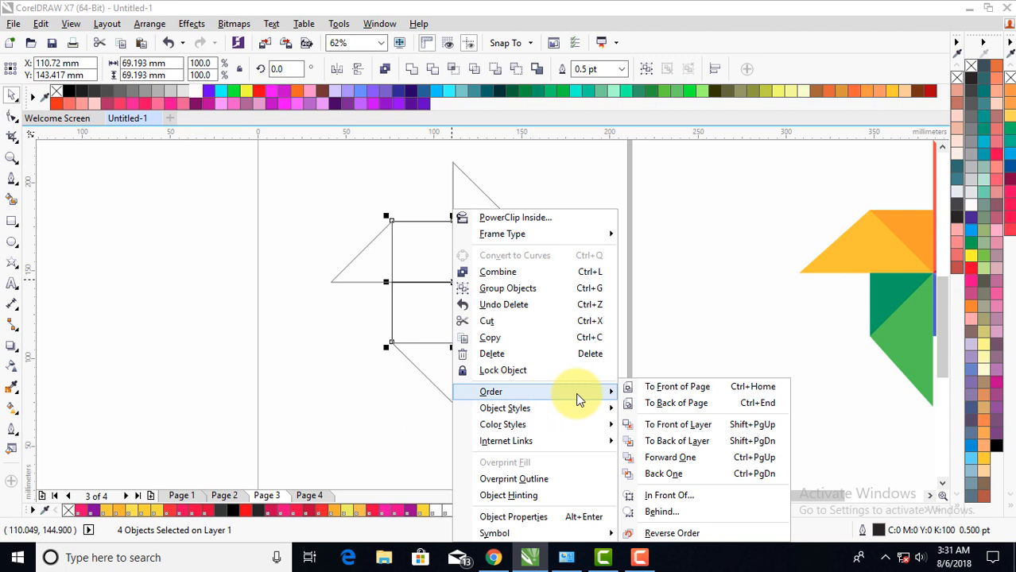
click(675, 388)
click(594, 302)
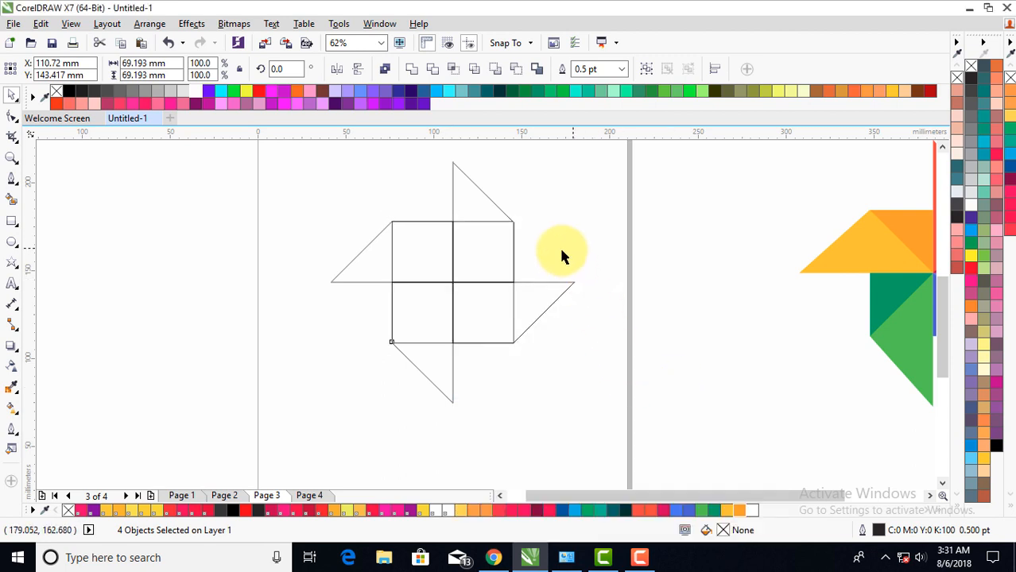
click(495, 252)
click(433, 258)
click(429, 318)
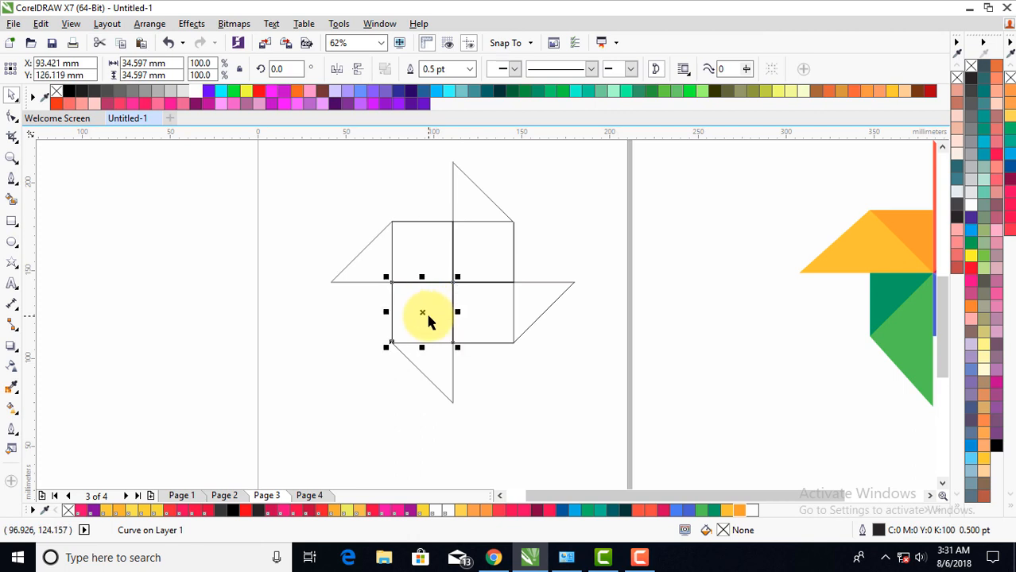
Check that each of the four central squares can be selected as a separate shape.
click(491, 325)
click(472, 266)
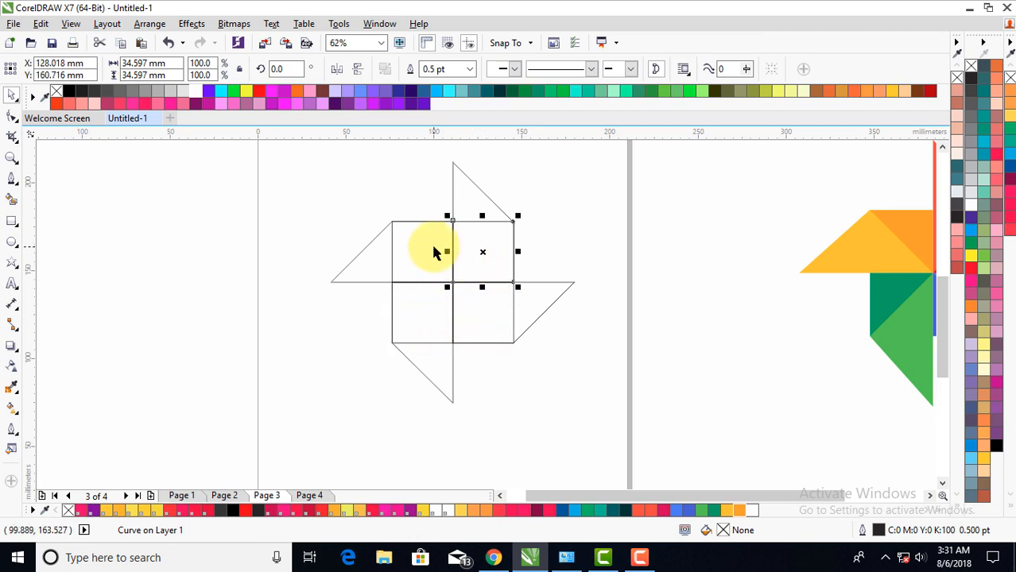
click(421, 312)
click(461, 294)
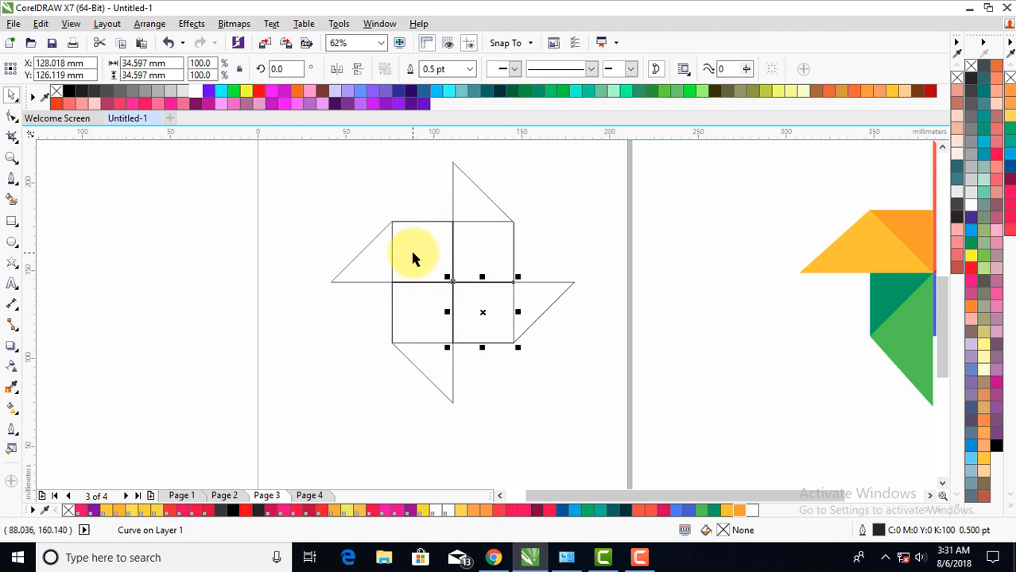
click(400, 190)
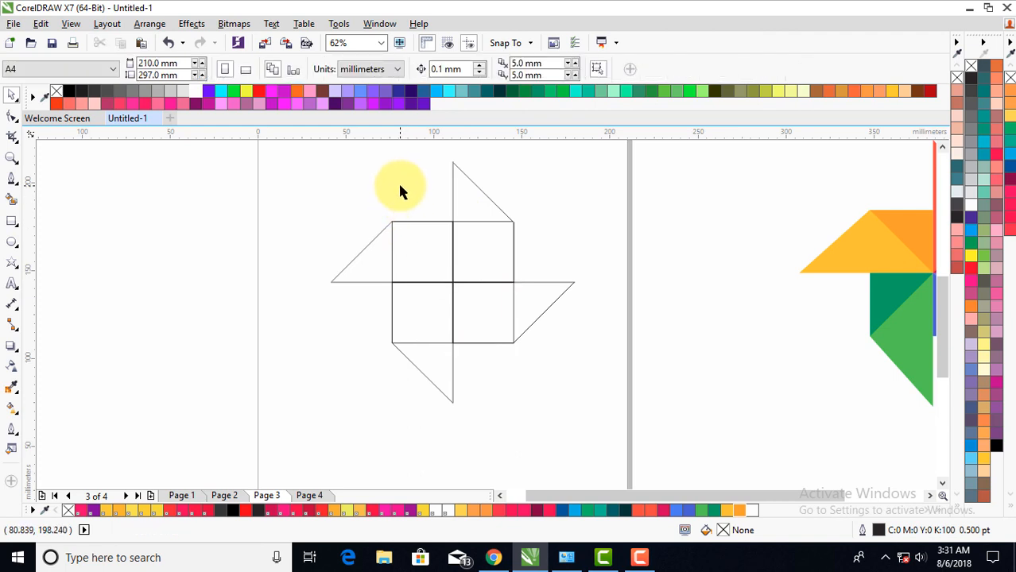
click(413, 247)
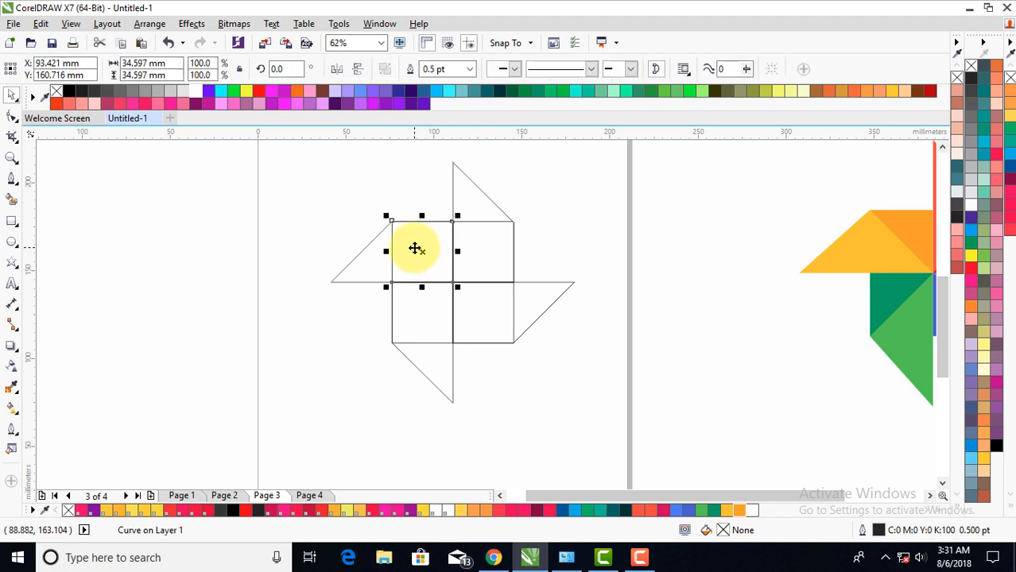
Move the whole colored reference pinwheel closer to the outlined drawing and clear the selection.
scroll(410, 251, down, 1)
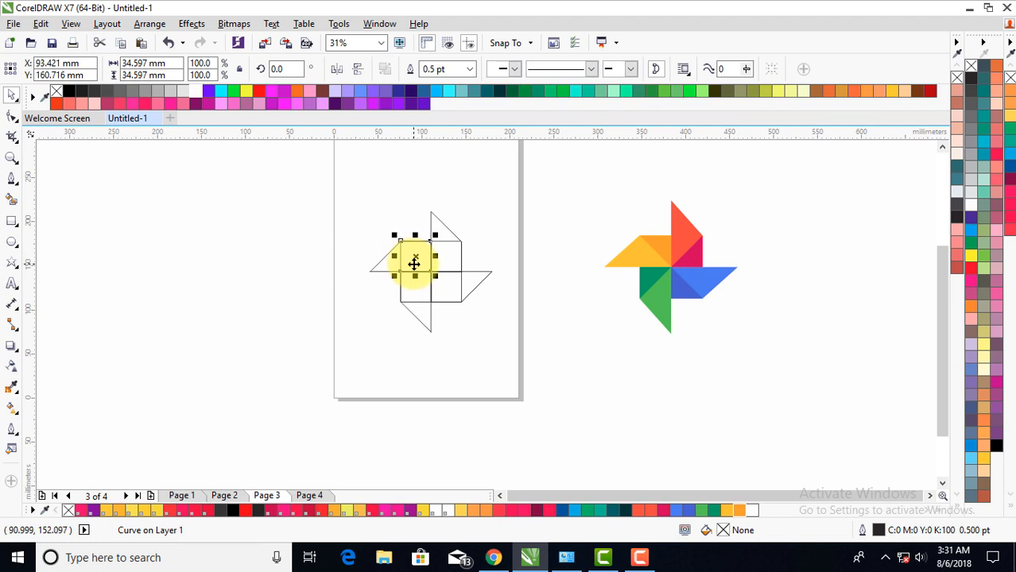
click(662, 270)
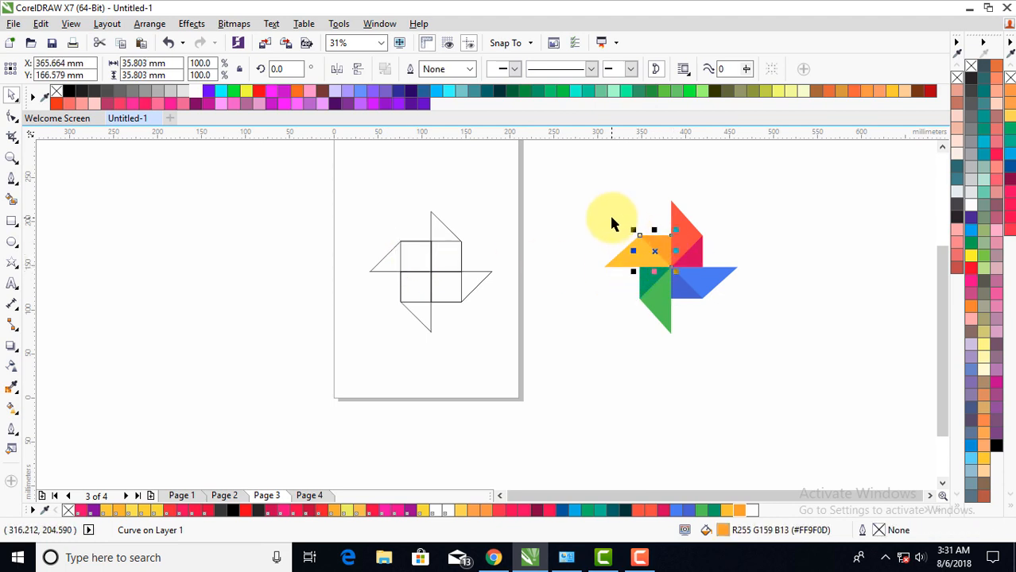
drag(596, 189, 743, 342)
drag(680, 284, 638, 293)
scroll(418, 255, up, 1)
click(385, 206)
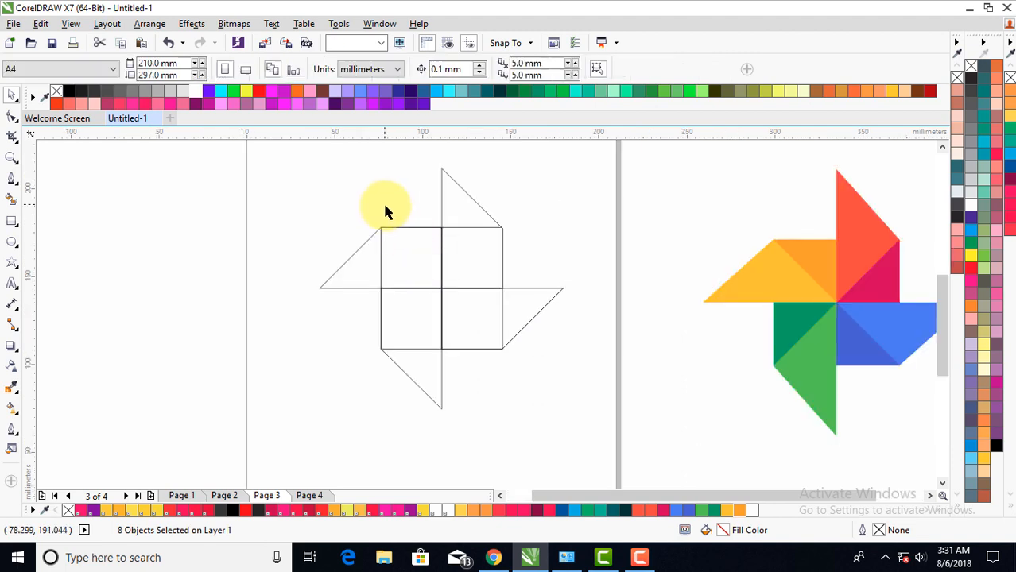
Delete the lower-left corner node of the upper-left central square to turn the square into a triangle.
double_click(399, 256)
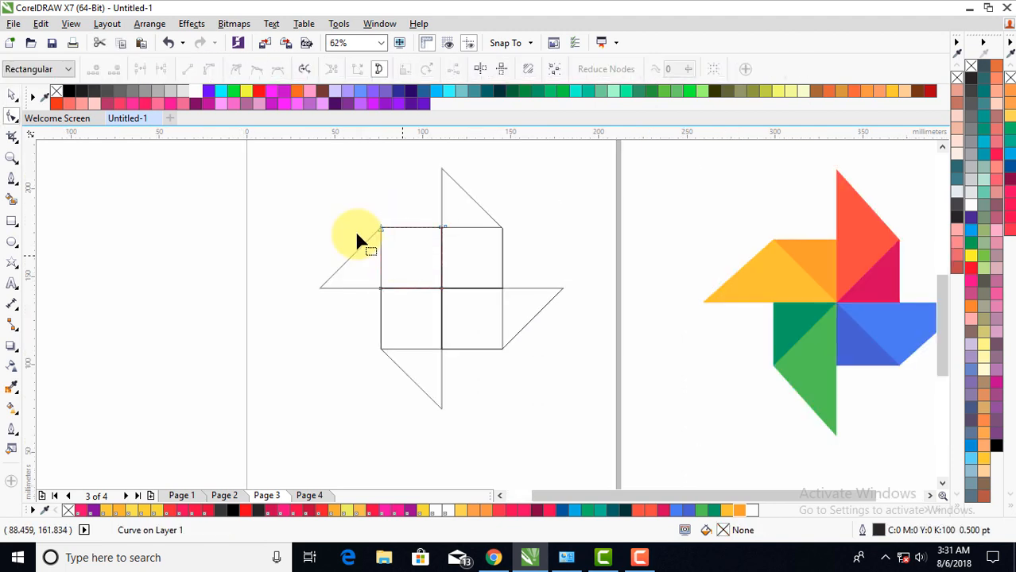
click(12, 96)
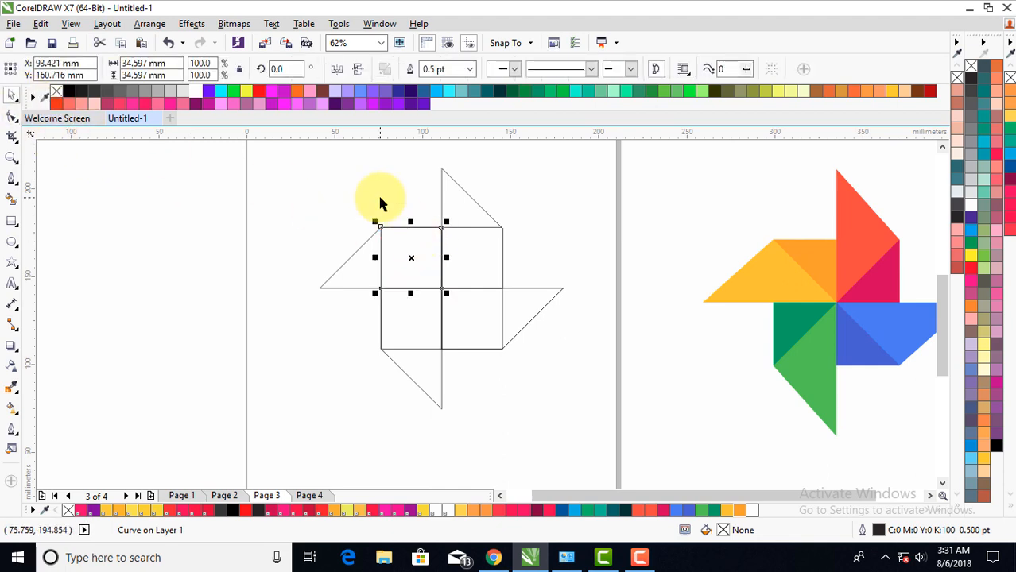
click(380, 204)
click(401, 255)
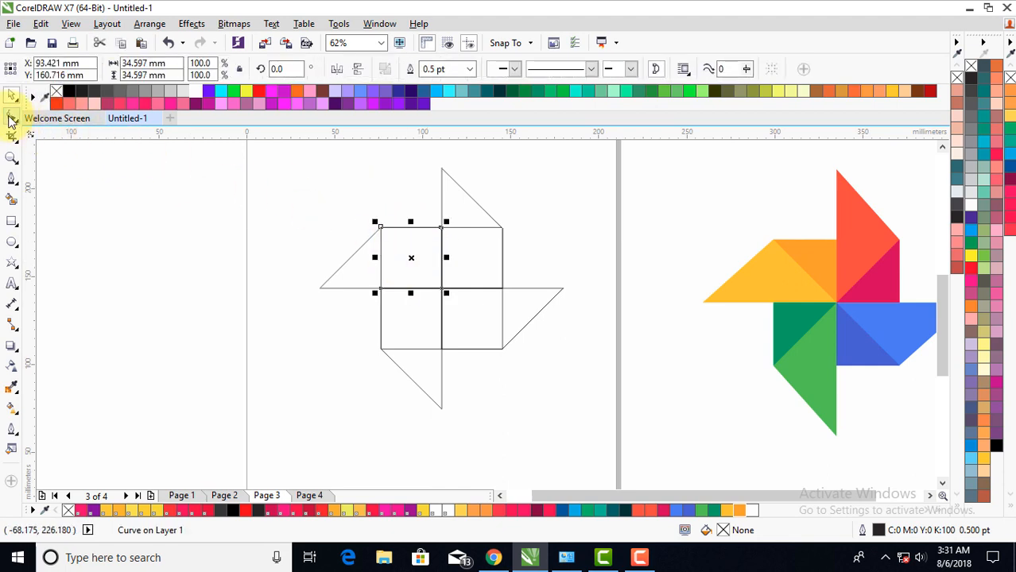
click(11, 118)
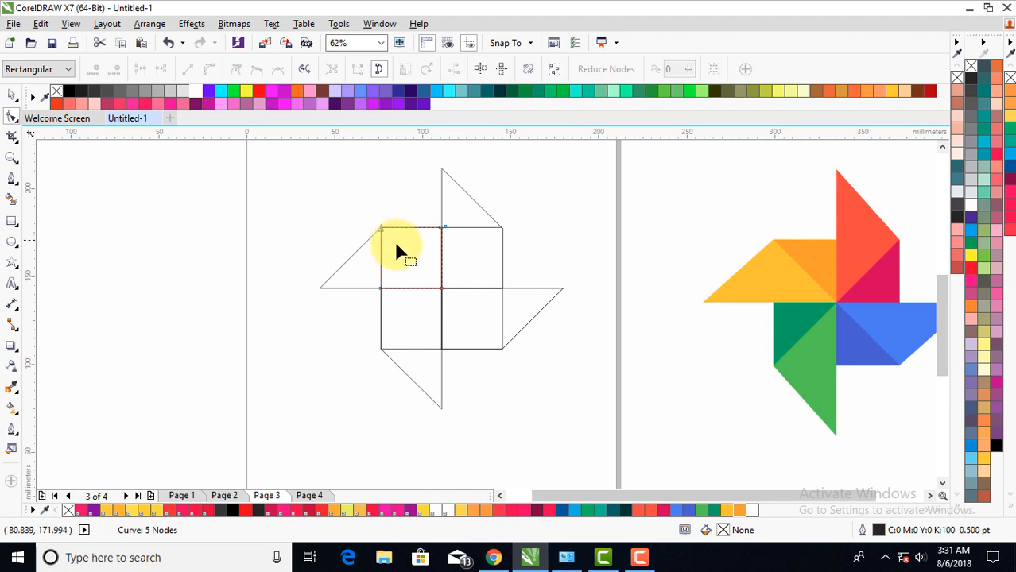
click(381, 288)
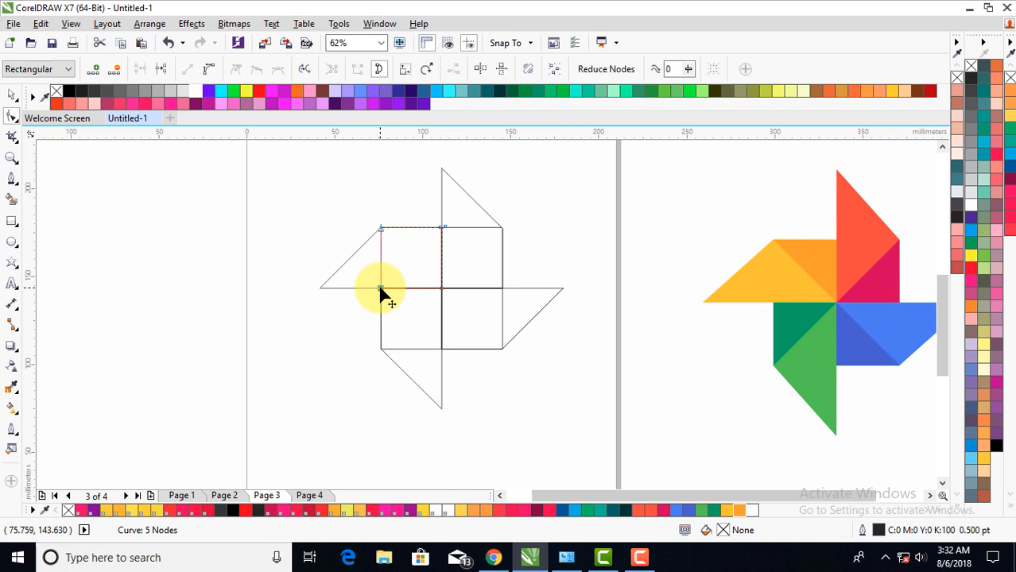
click(118, 72)
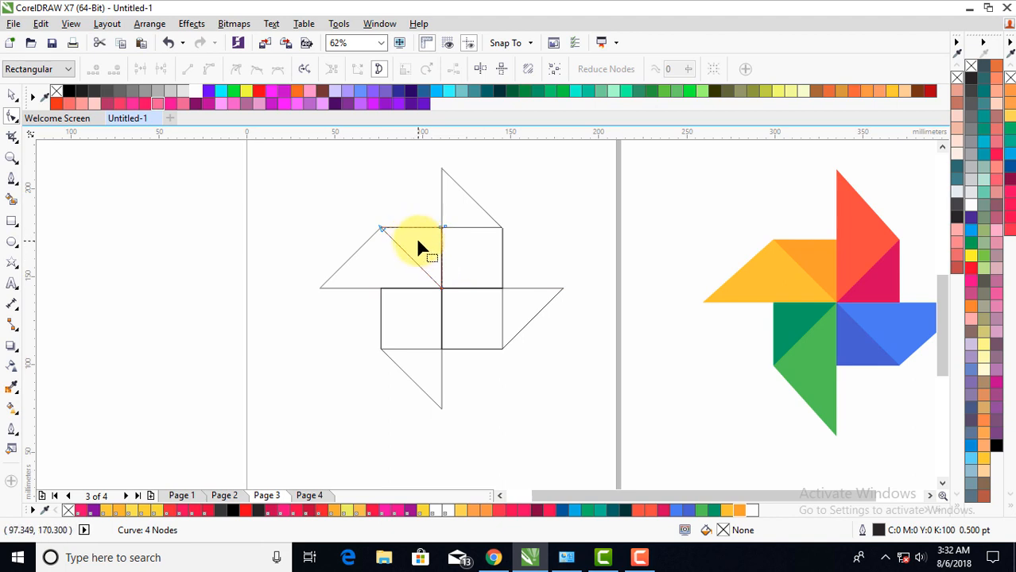
Delete the upper-left corner node of the upper-right central square to turn it into a triangle.
click(473, 259)
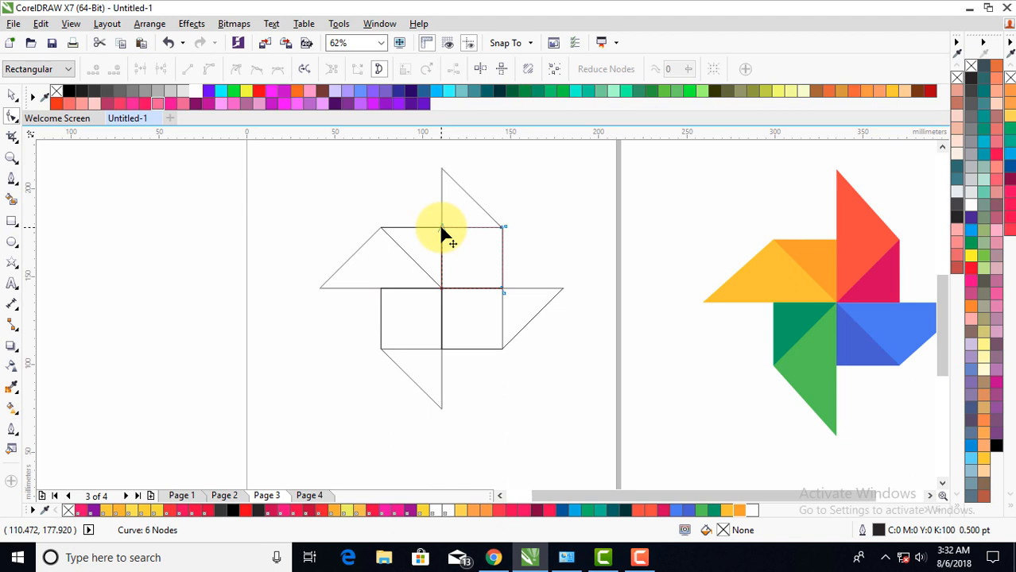
scroll(441, 234, up, 2)
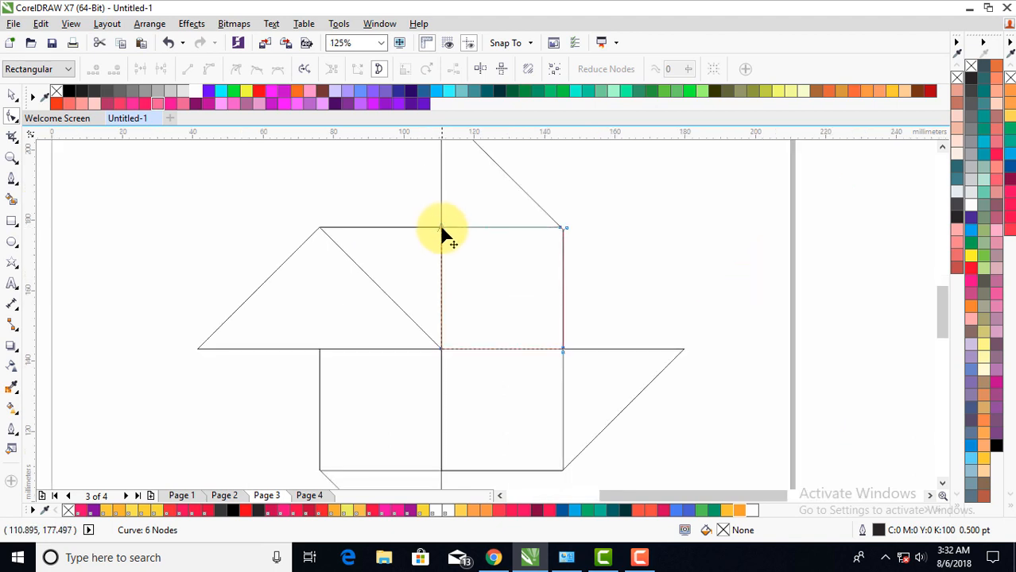
scroll(445, 235, down, 2)
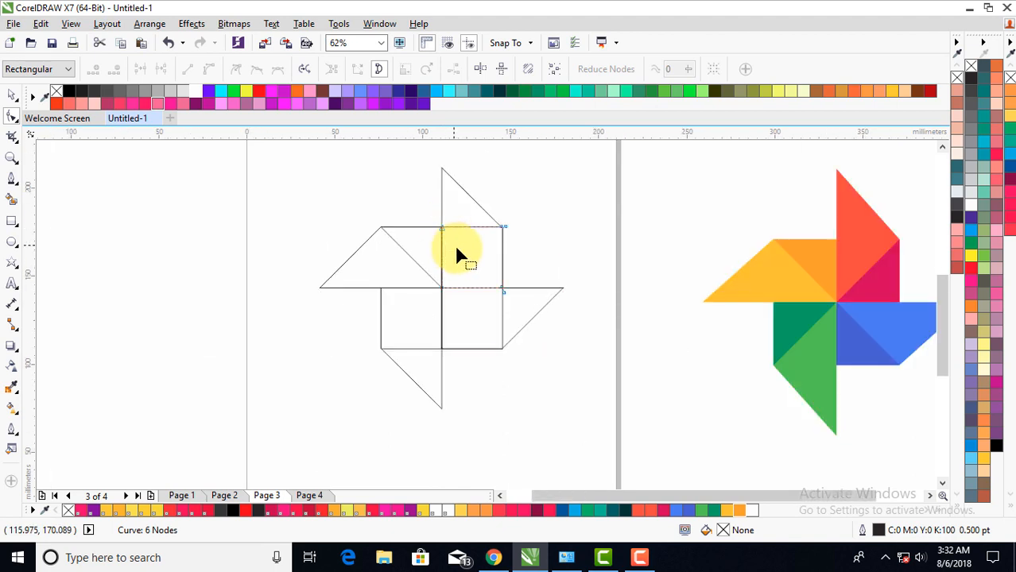
click(444, 230)
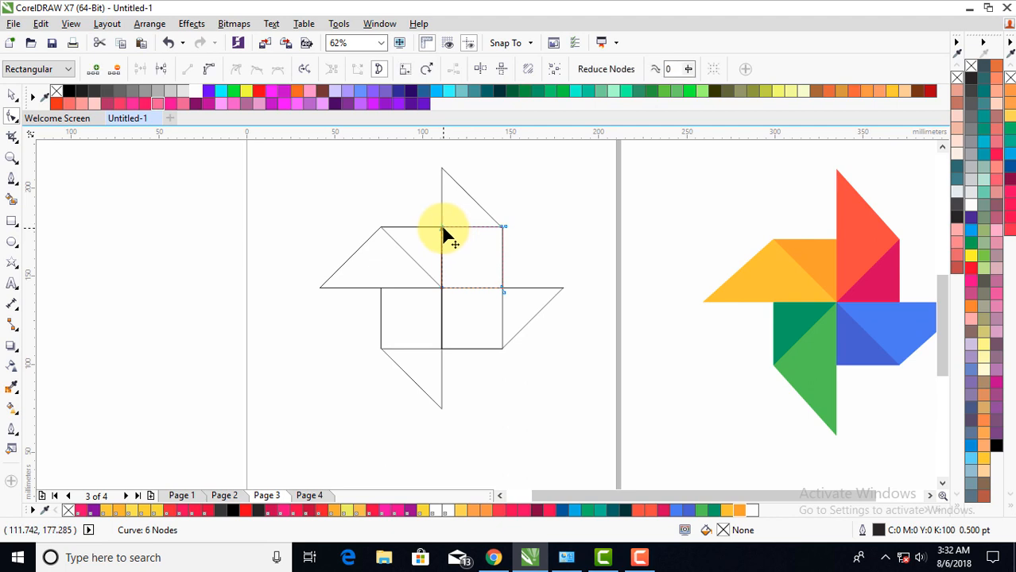
click(117, 71)
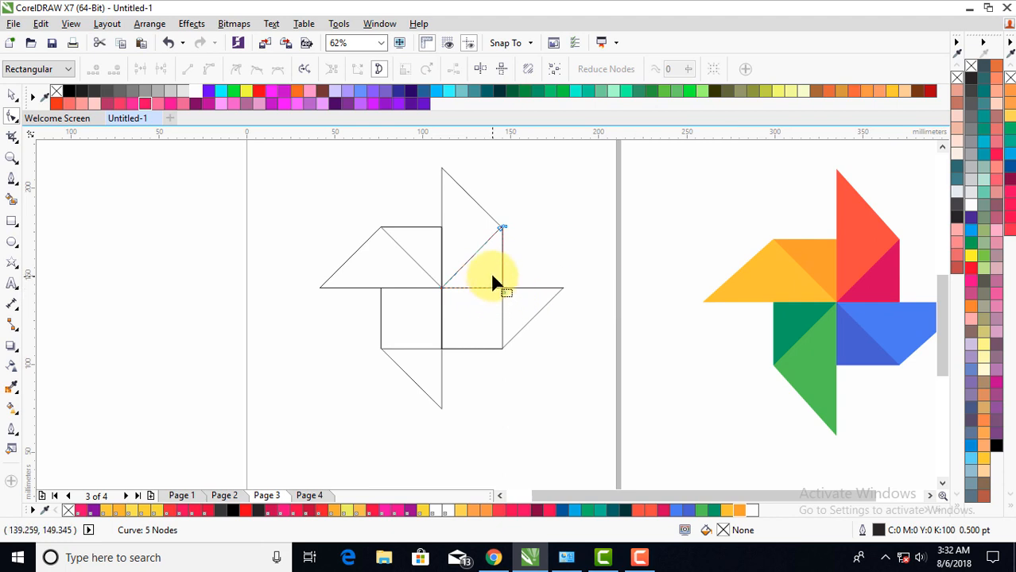
Reduce the lower-right central square to a triangle by deleting its upper-right corner node.
click(471, 329)
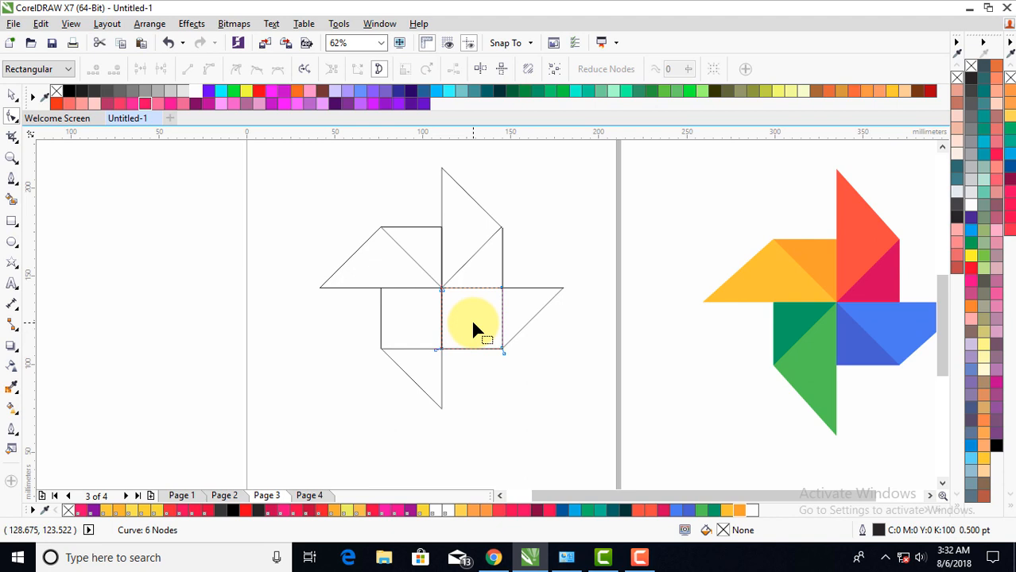
click(501, 288)
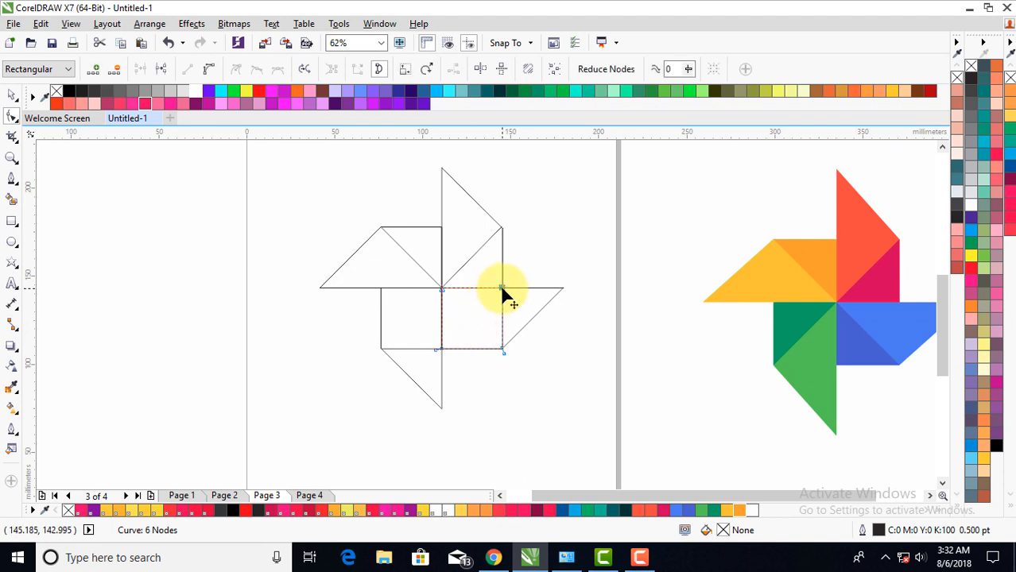
click(114, 71)
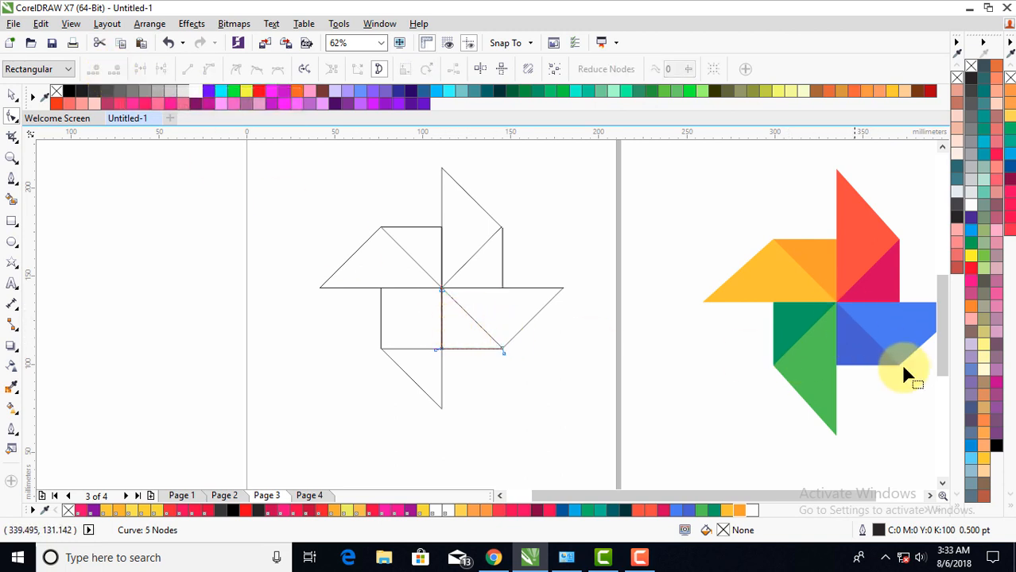
Delete the lower-right corner node of the lower-left central square, leave node editing and clear the selection.
click(406, 329)
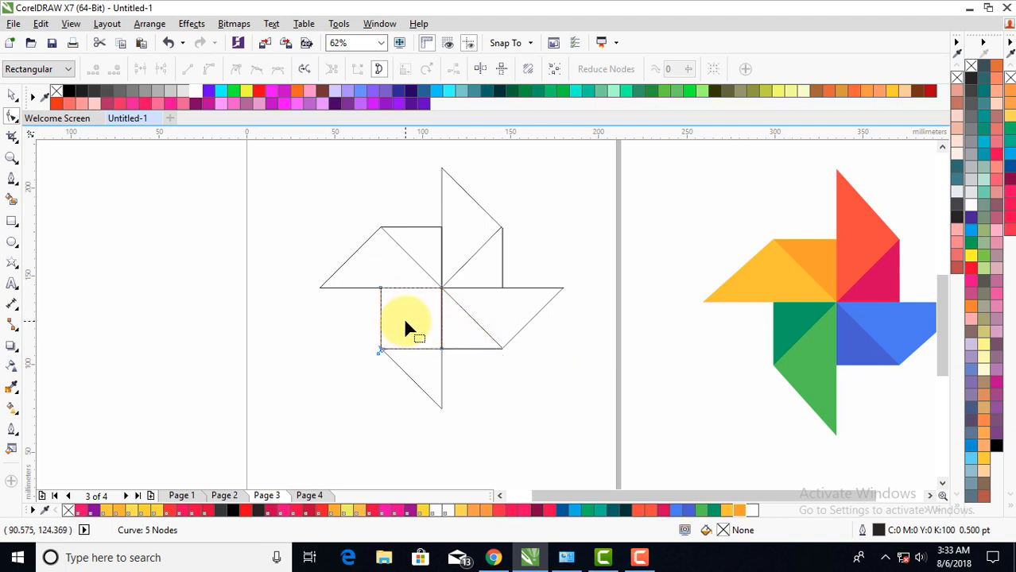
click(442, 350)
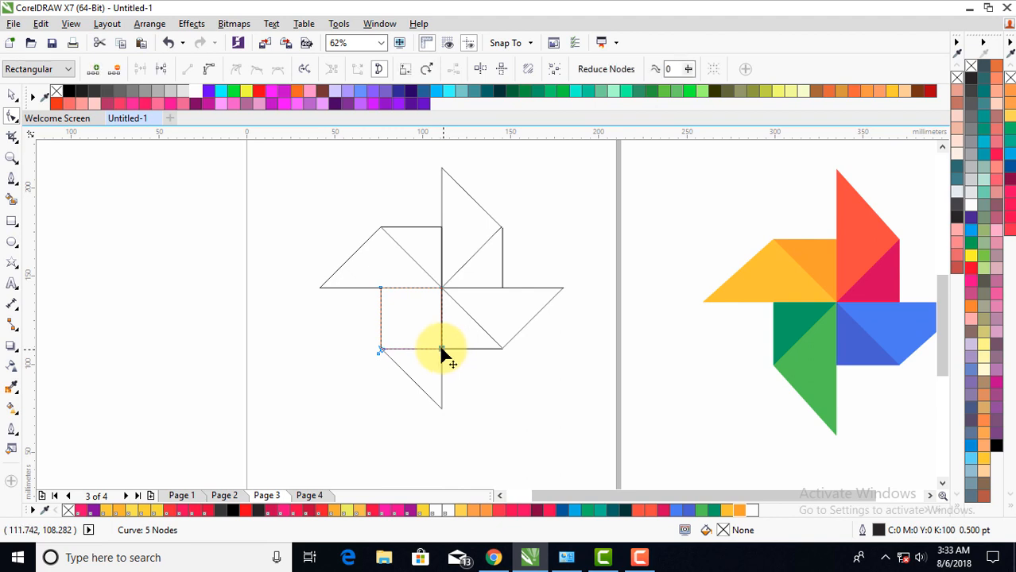
click(117, 69)
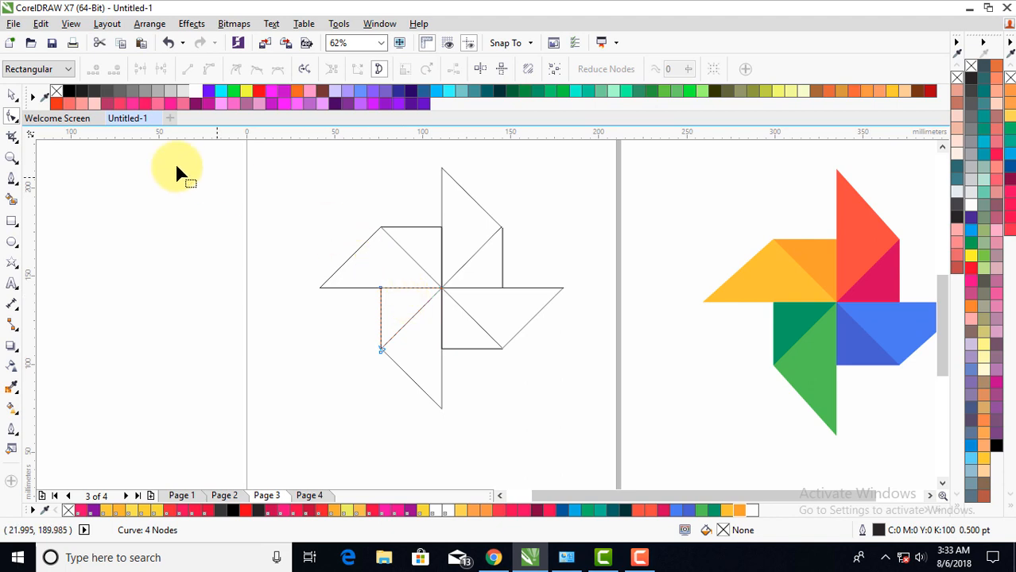
click(14, 96)
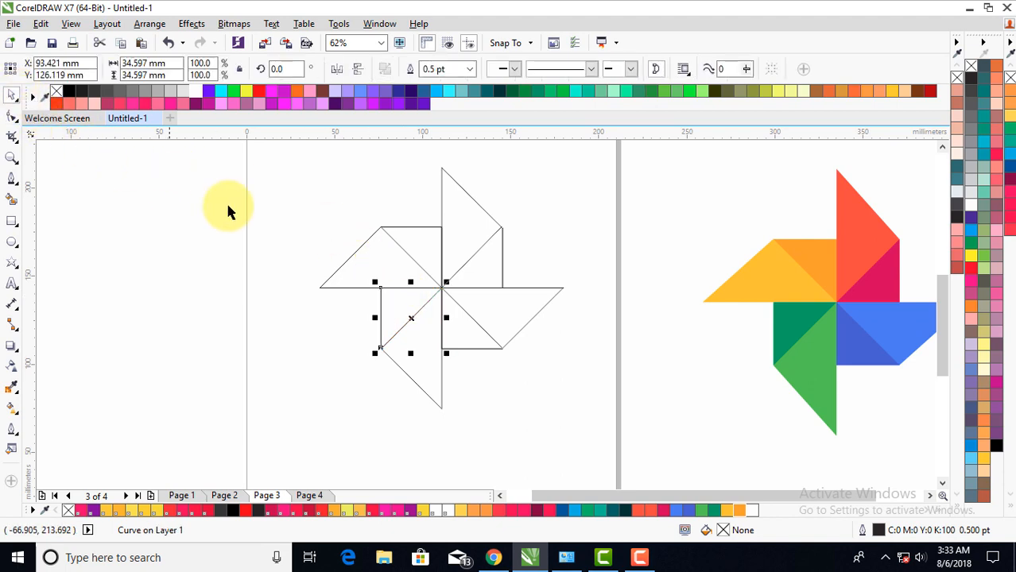
click(303, 214)
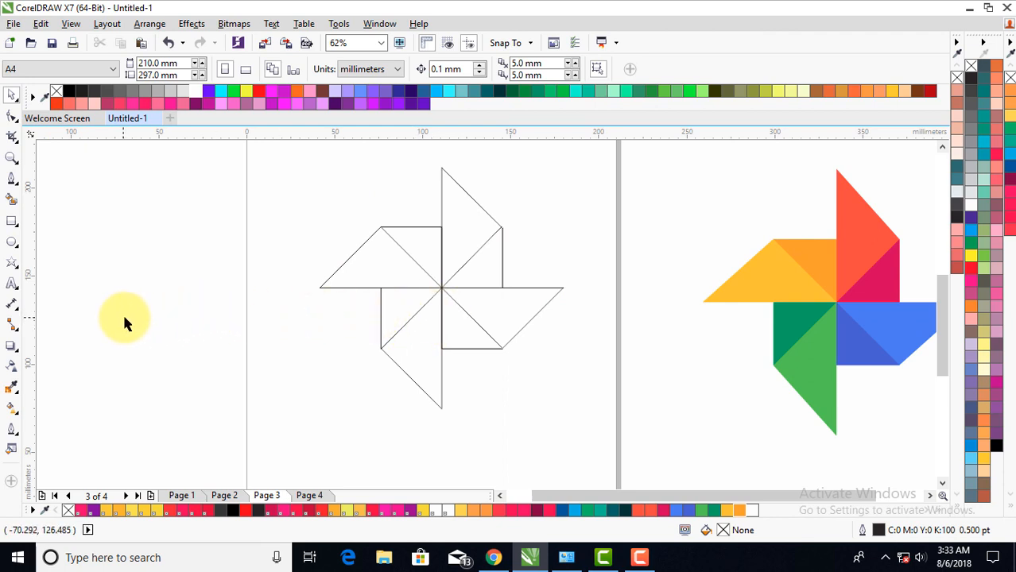
Sample the orange-red of the reference's upper blade with the Color Eyedropper and fill the drawing's upper blade.
click(12, 390)
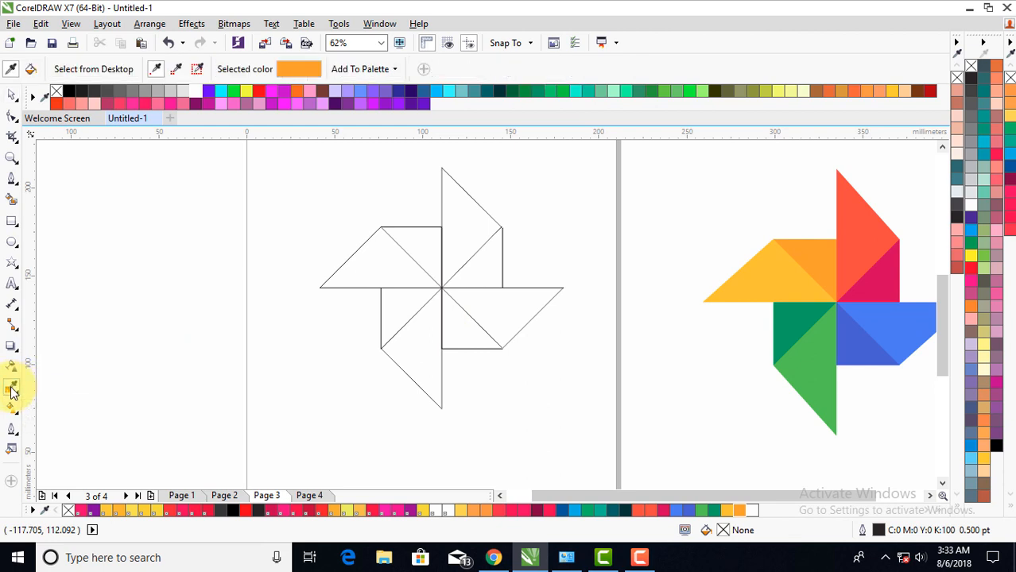
click(872, 219)
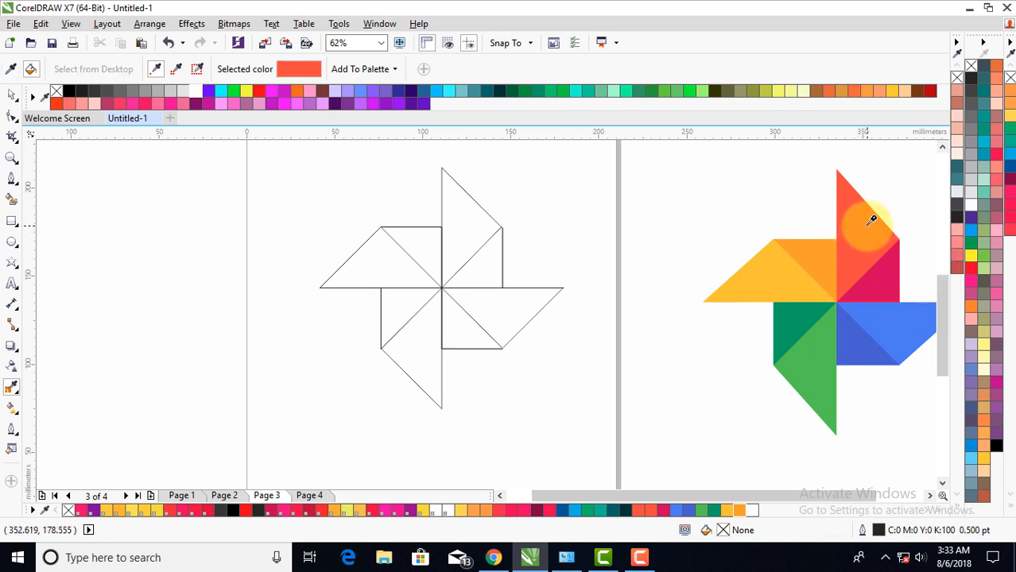
click(463, 225)
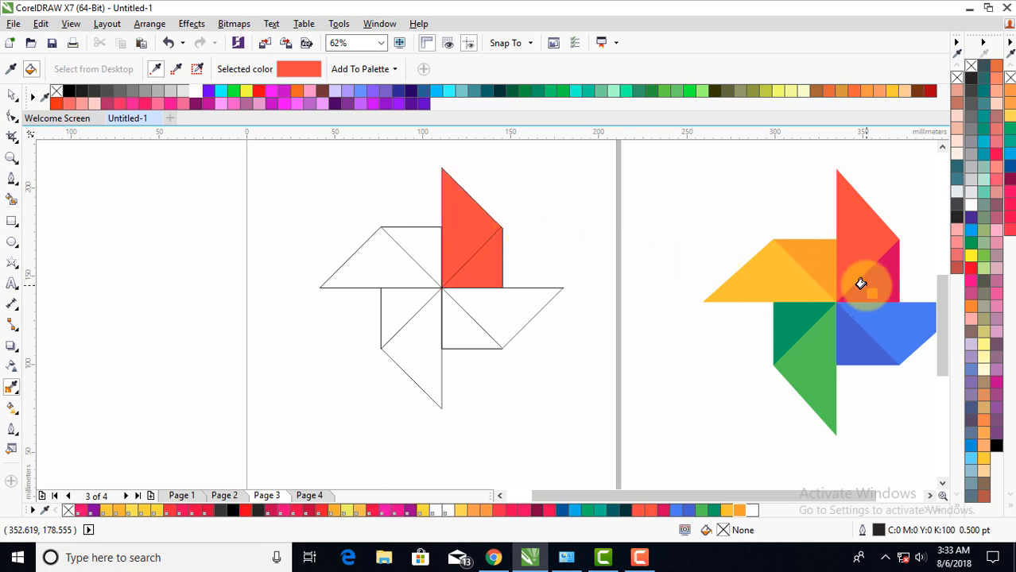
Sample the crimson of the reference's upper-right inner triangle and fill the matching triangle in the drawing.
key(space)
key(space)
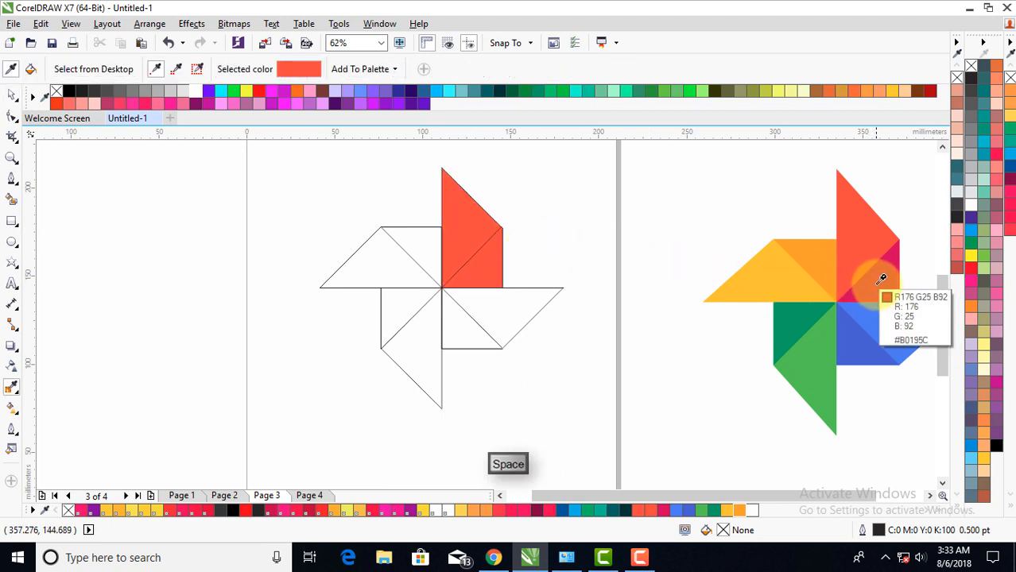
key(space)
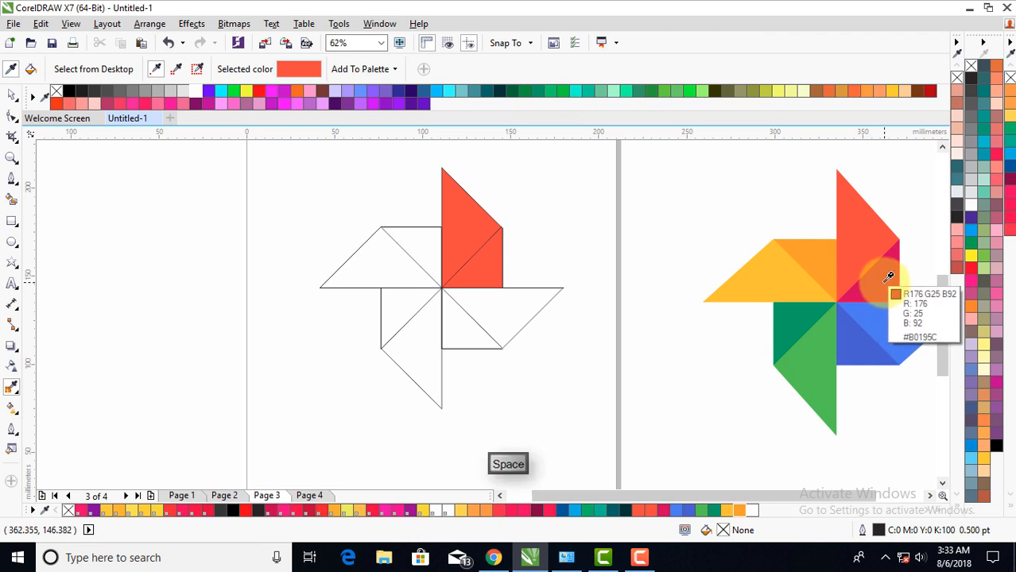
click(888, 277)
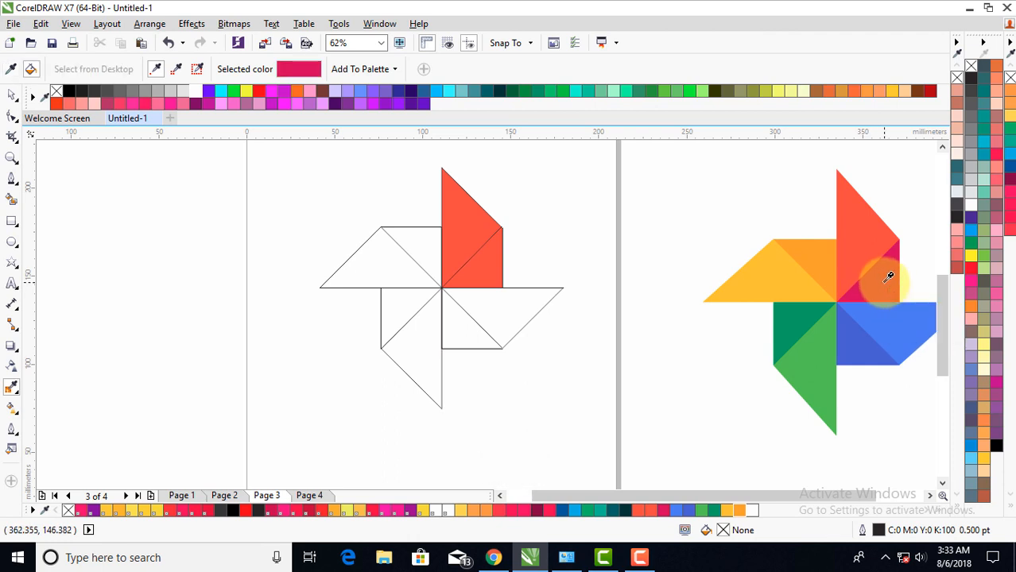
click(475, 266)
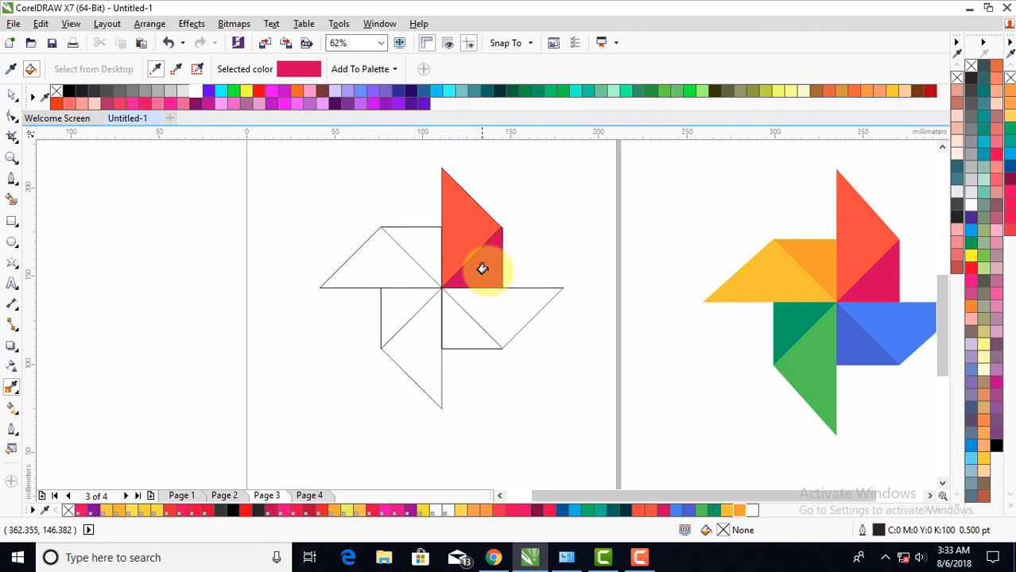
Sample the light blue of the reference's right blade and fill the drawing's right blade with it.
key(space)
key(space)
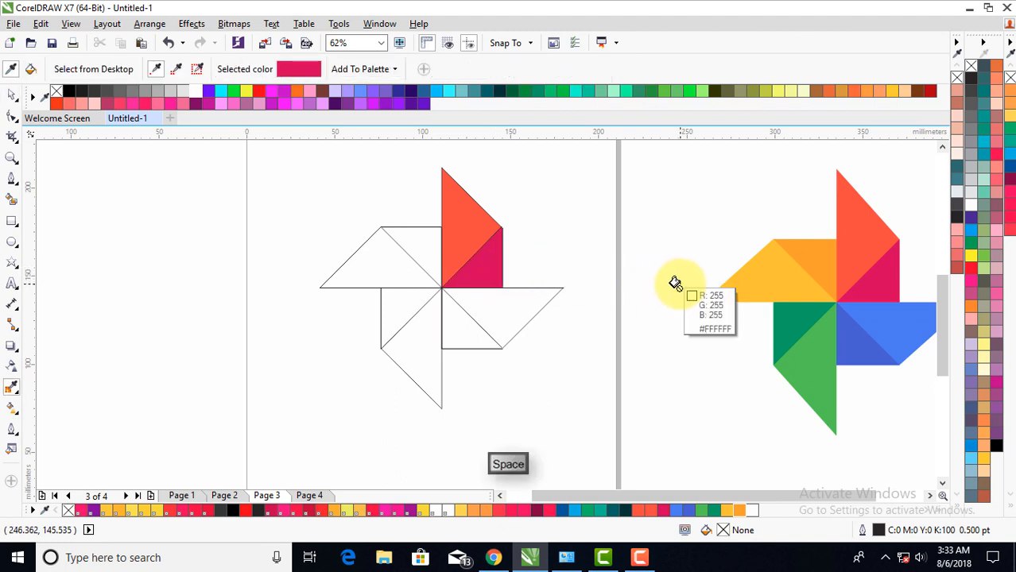
click(889, 312)
click(512, 310)
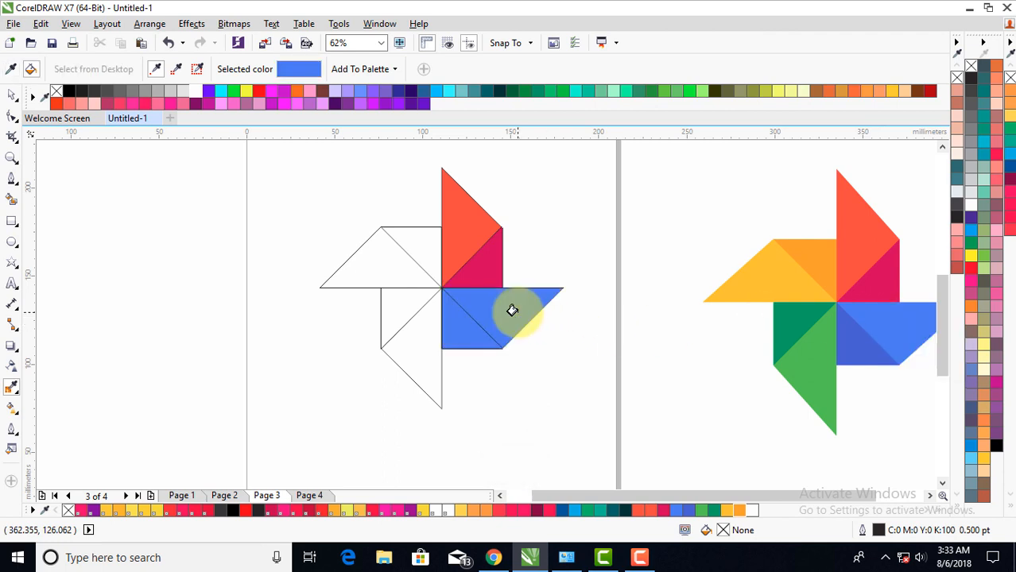
Sample the darker blue of the reference's lower-right inner triangle and fill the matching triangle in the drawing.
key(space)
key(space)
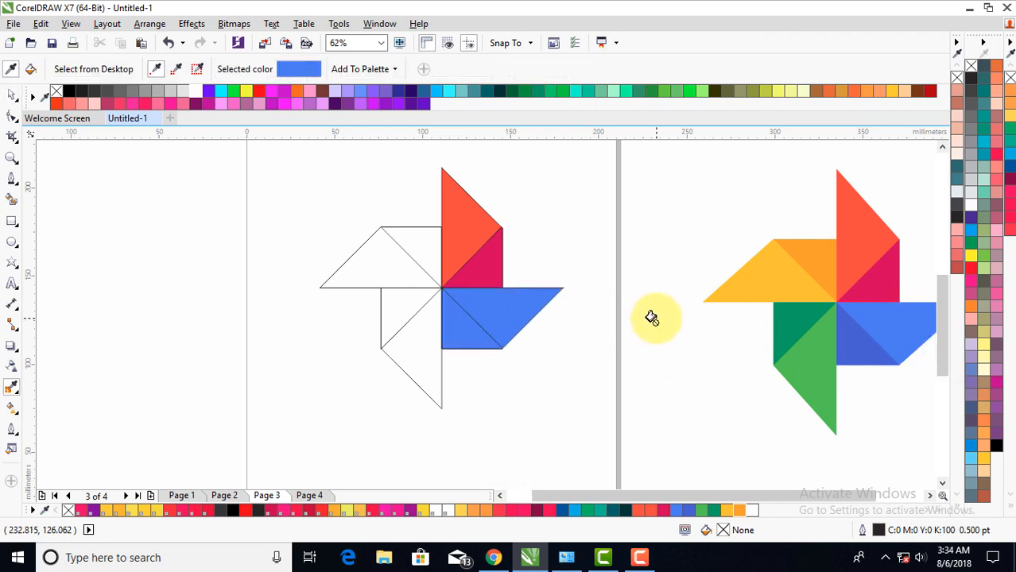
click(857, 339)
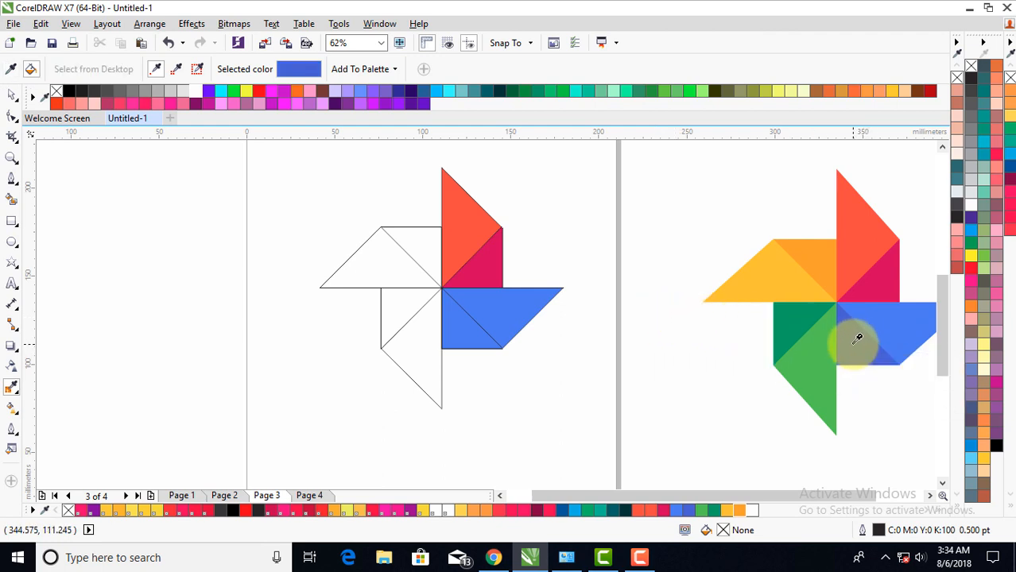
click(458, 332)
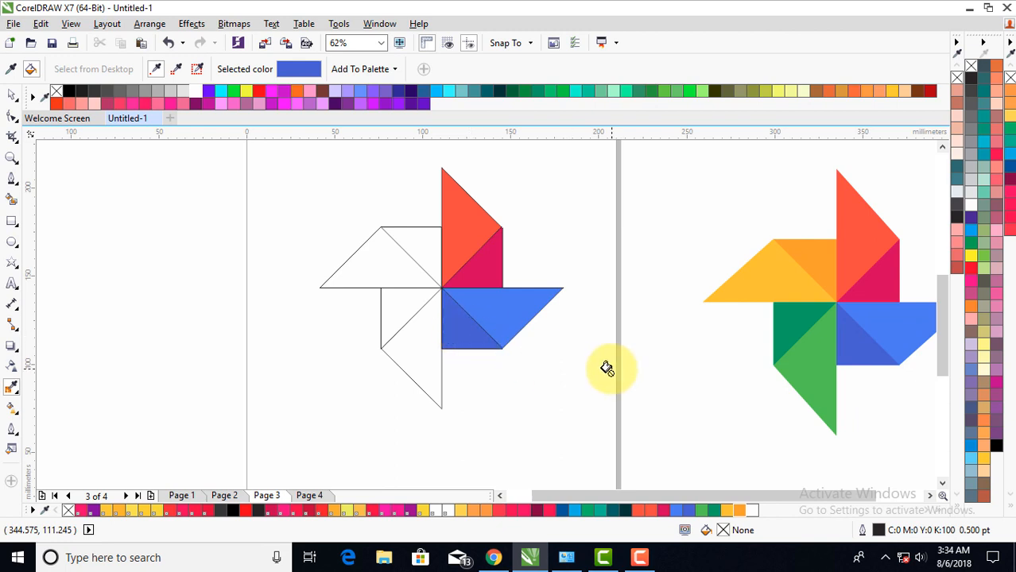
Sample the light green of the reference's lower blade and fill the drawing's lower blade with it.
key(space)
key(space)
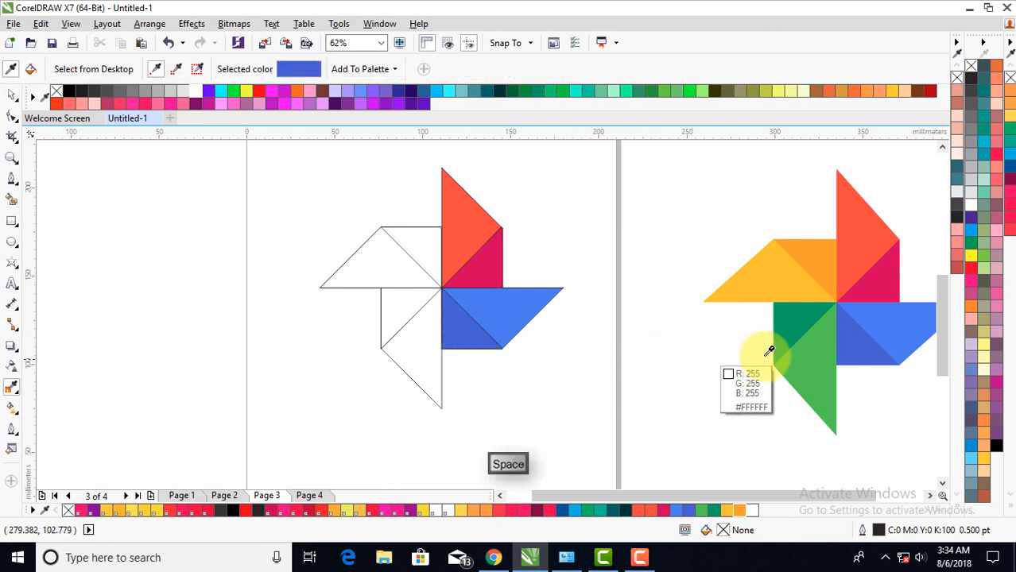
key(space)
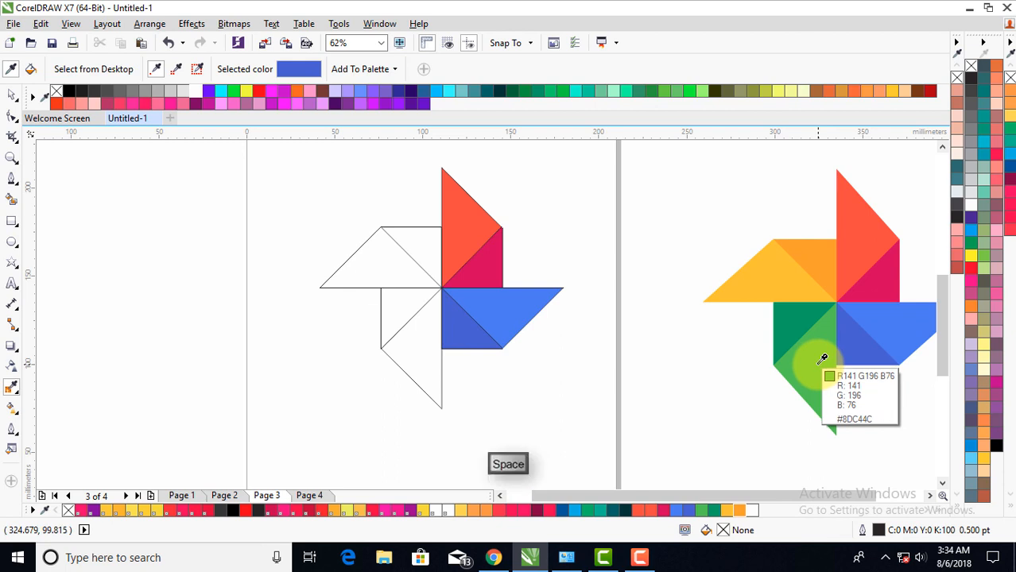
click(823, 359)
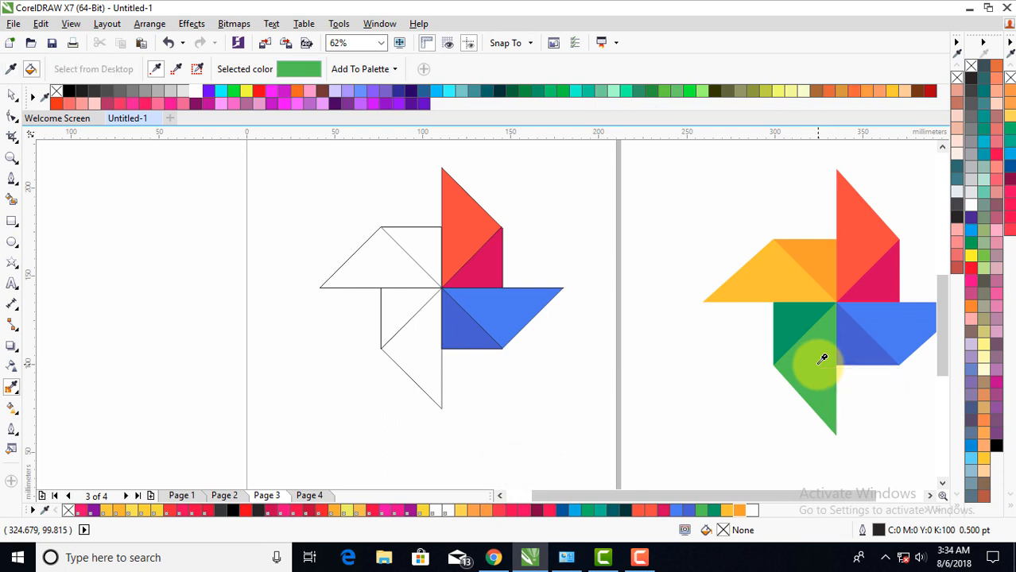
click(419, 359)
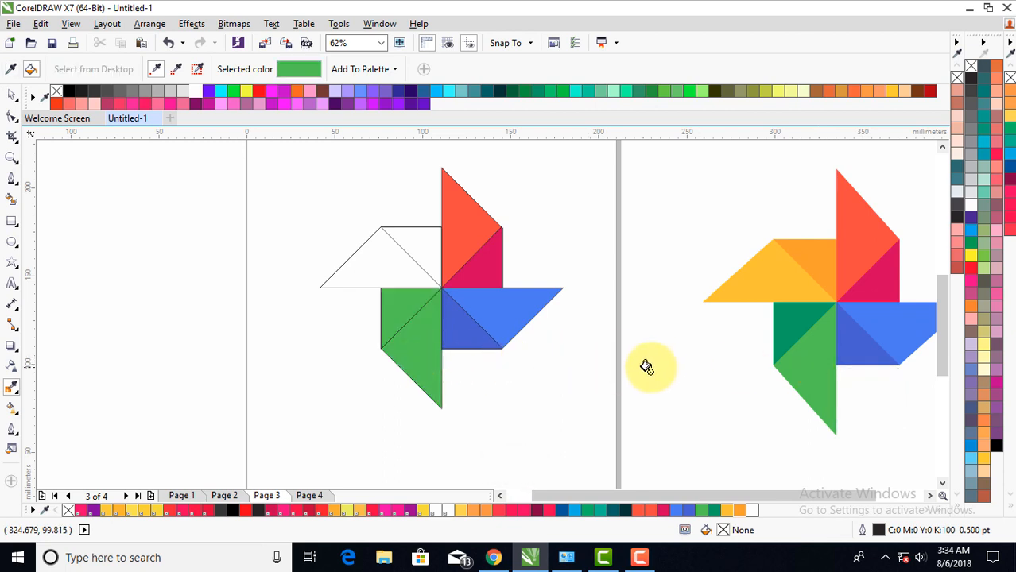
Sample the dark green of the reference's lower-left inner triangle and fill the matching triangle in the drawing.
key(space)
key(space)
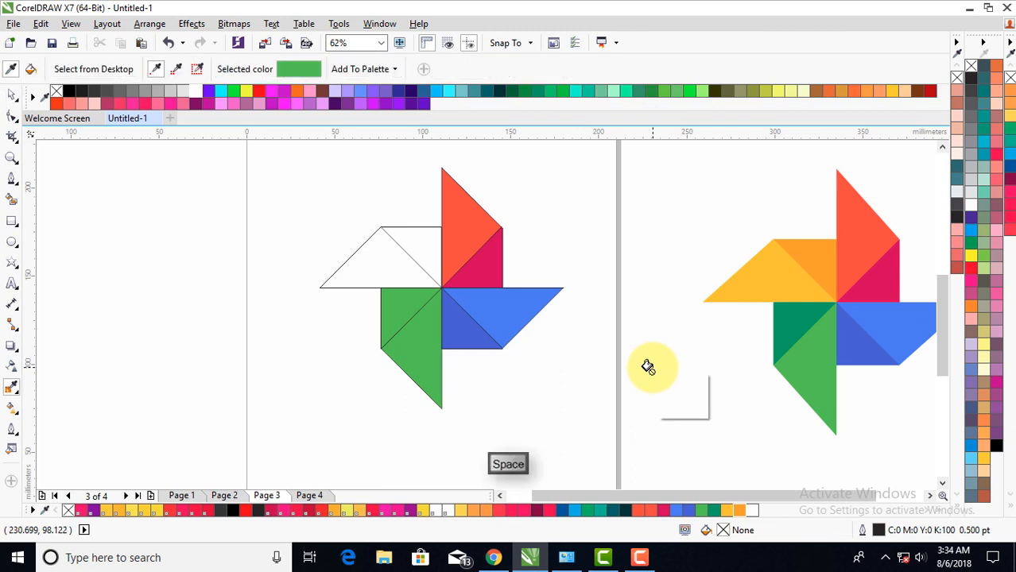
click(797, 318)
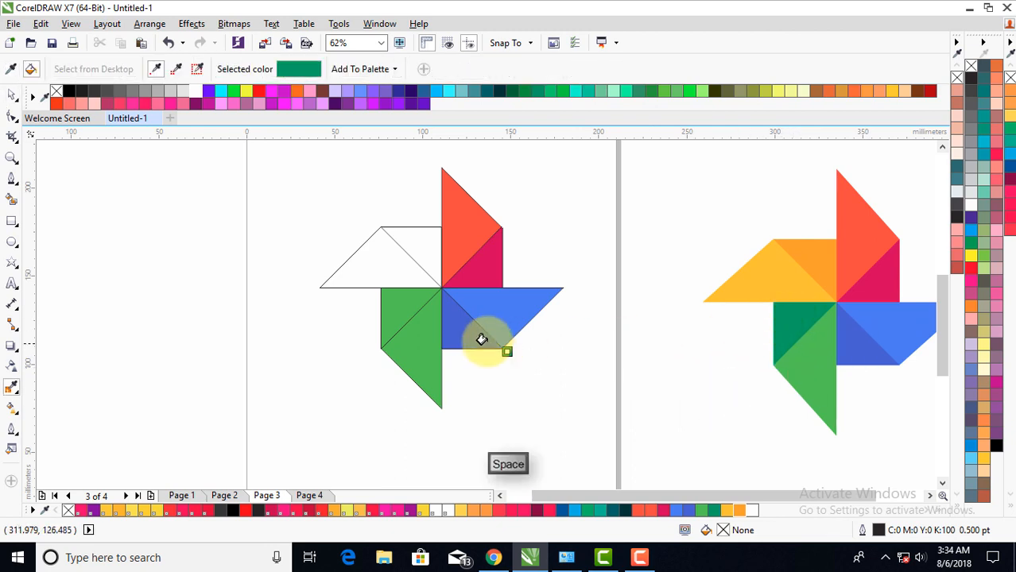
click(396, 301)
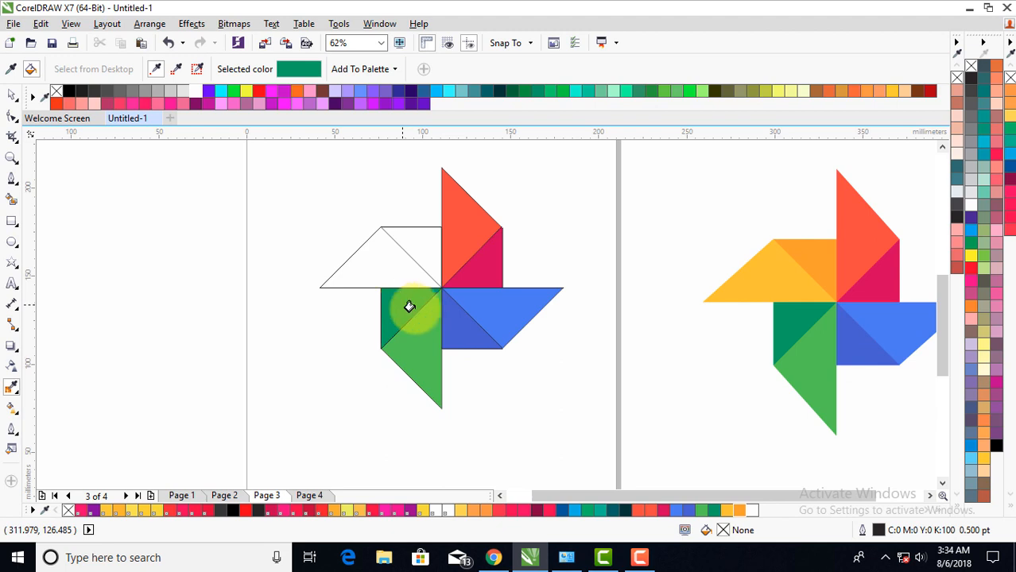
Sample the yellow of the reference's left blade and fill the drawing's left blade with it.
key(space)
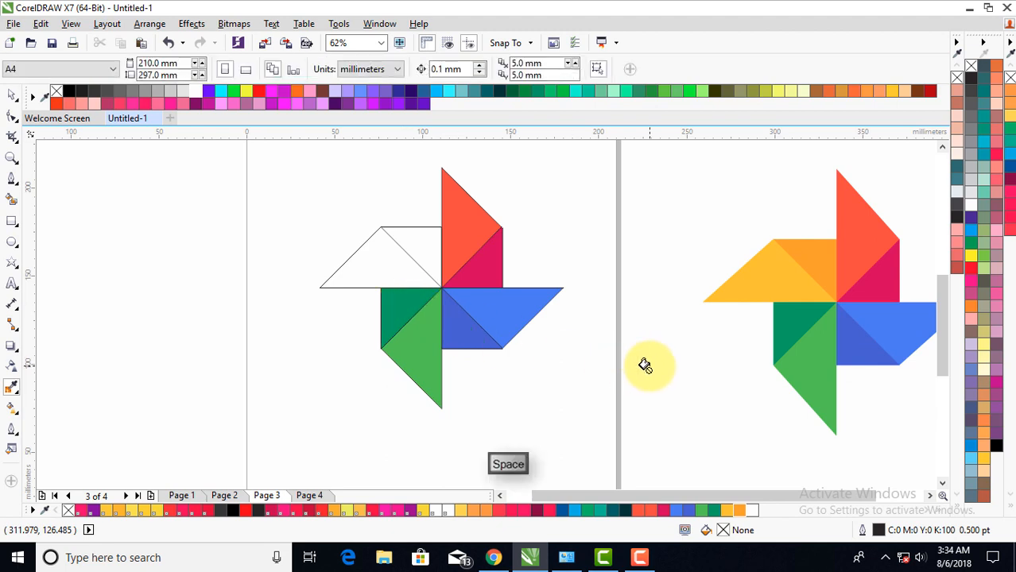
key(space)
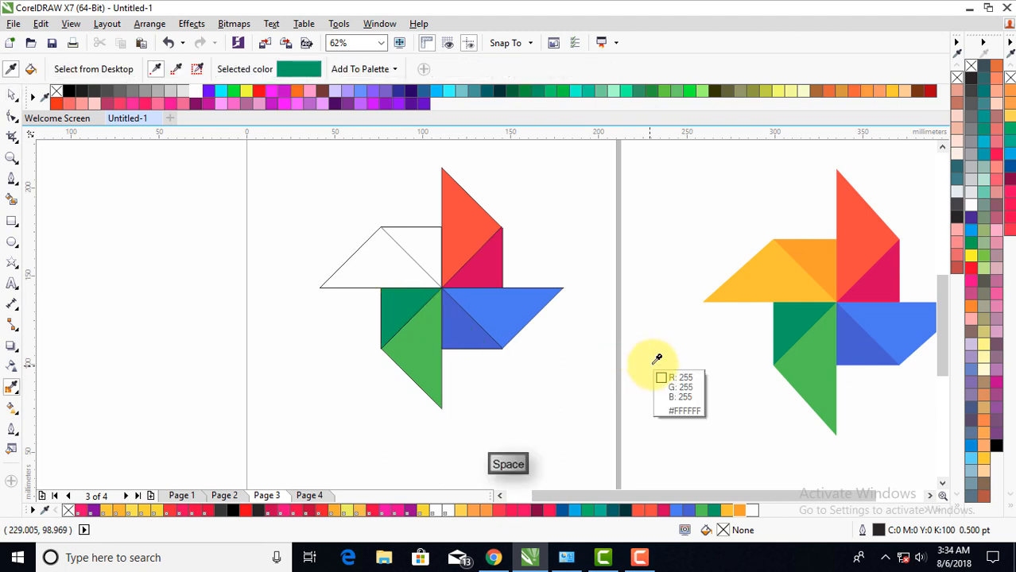
click(772, 275)
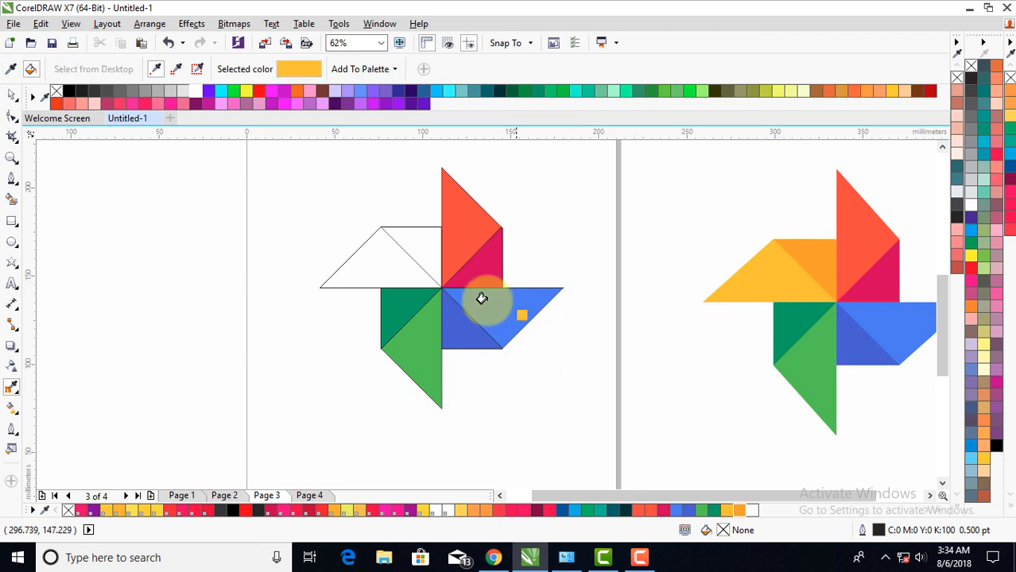
click(373, 268)
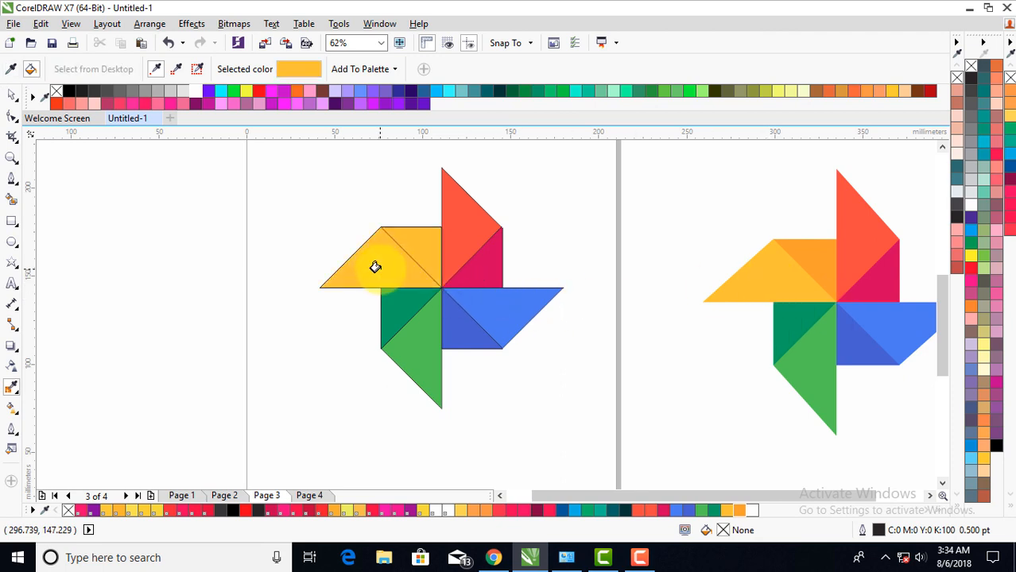
Sample the orange of the reference's upper-left inner triangle and fill the matching triangle in the drawing.
key(space)
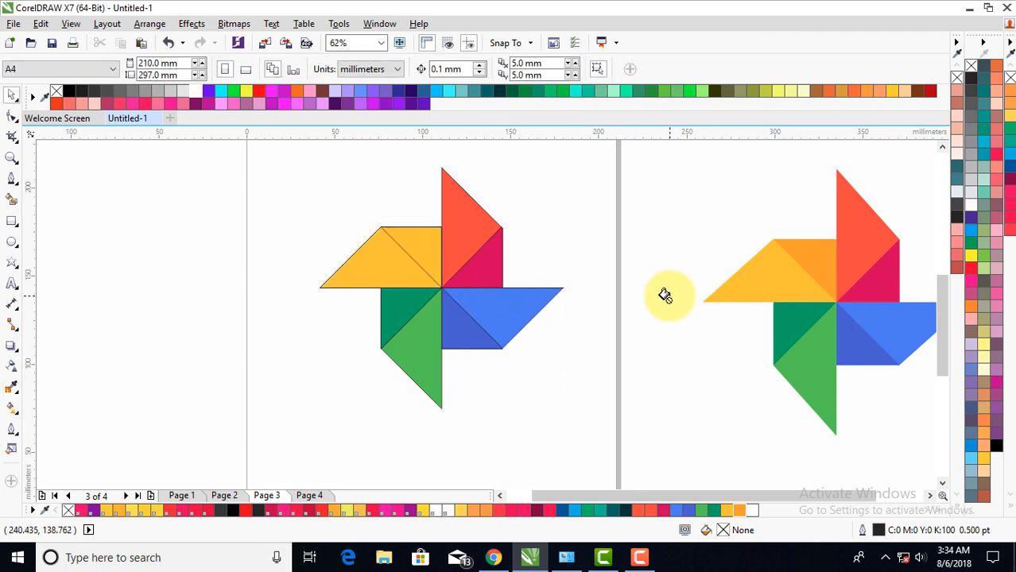
key(space)
click(823, 253)
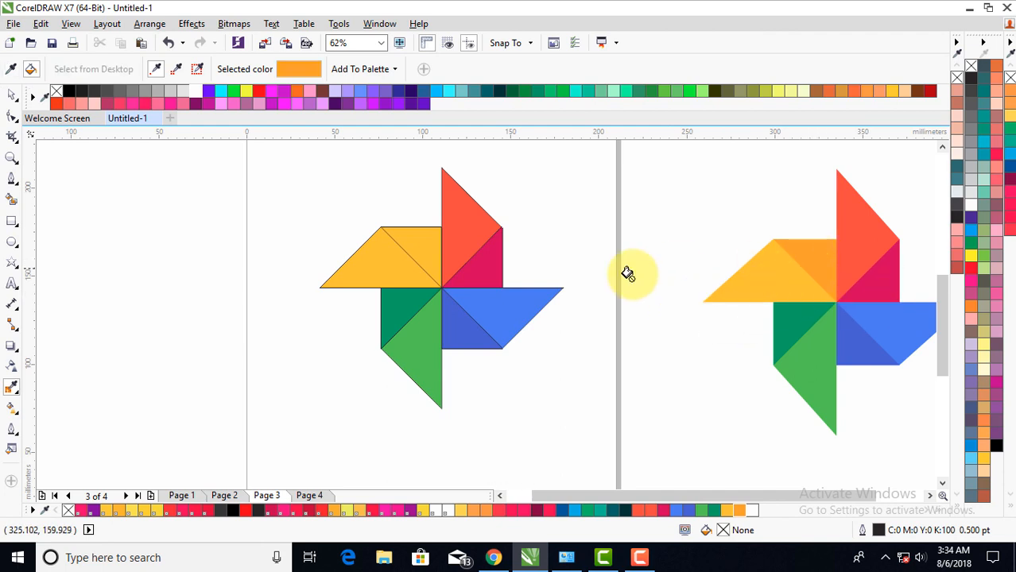
click(414, 243)
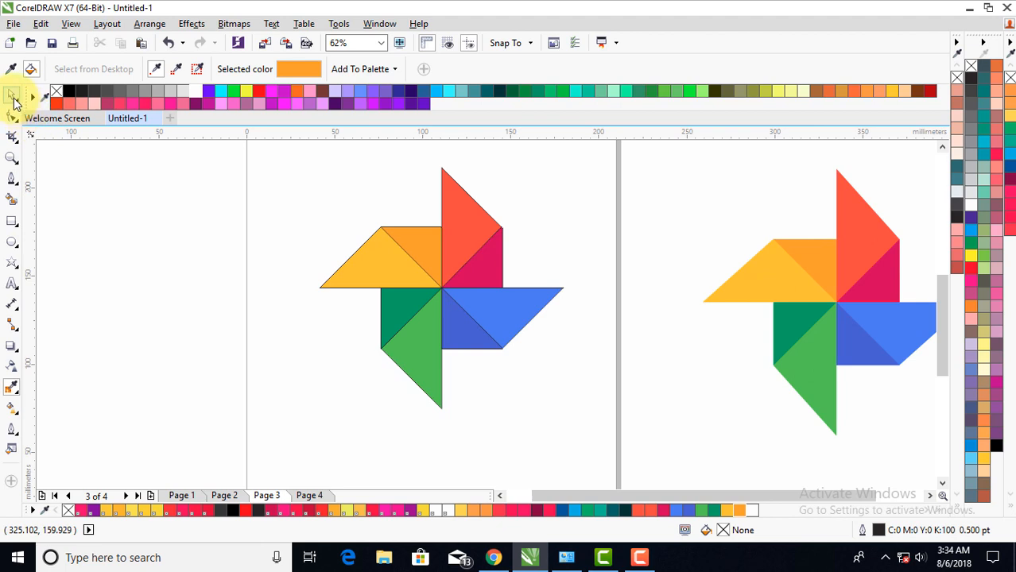
Select all eight pieces of the drawn pinwheel, set their outline width to None and clear the selection.
click(12, 97)
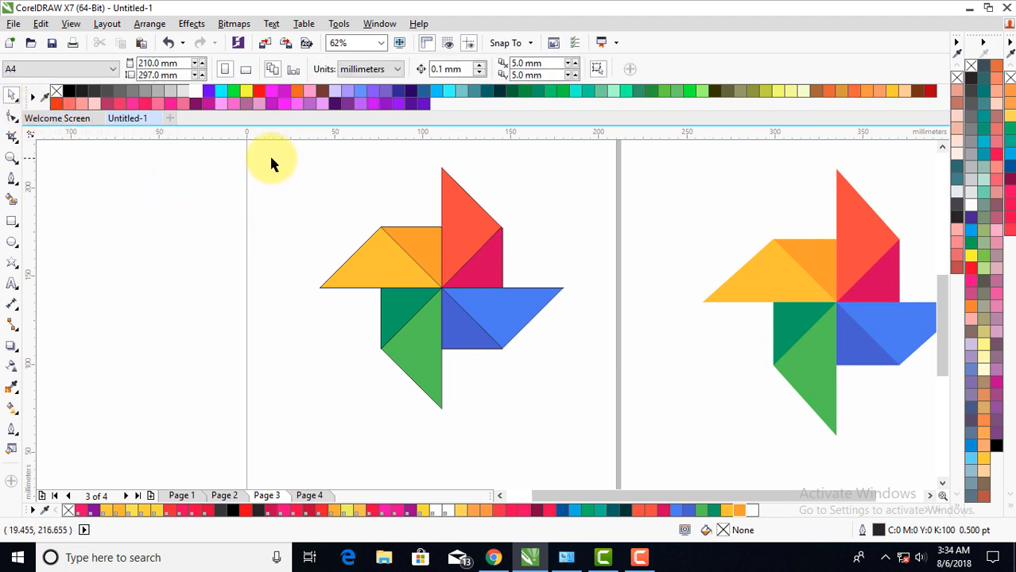
drag(269, 154, 585, 426)
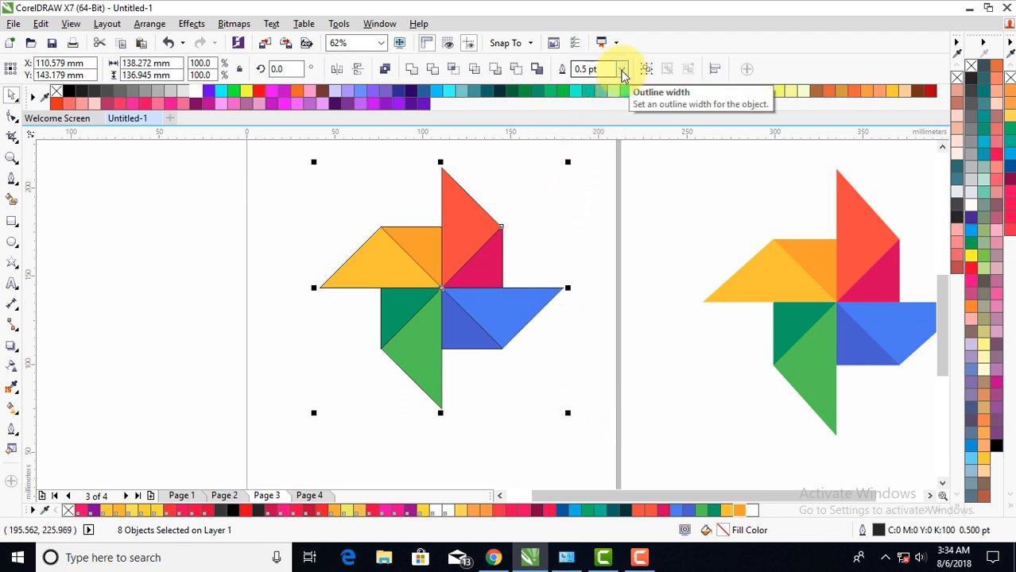
scroll(442, 260, up, 2)
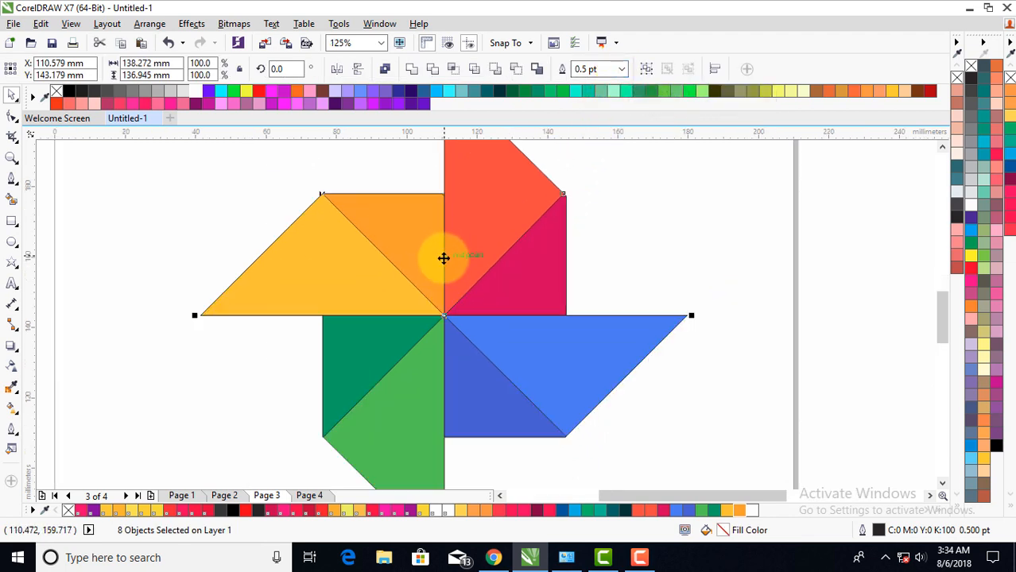
scroll(443, 258, up, 2)
scroll(447, 252, down, 1)
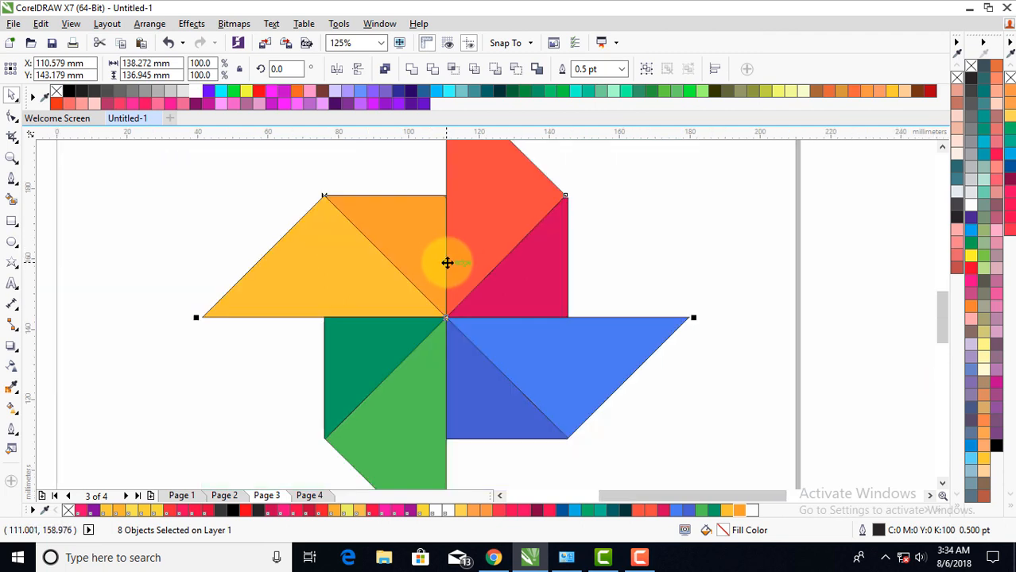
scroll(448, 264, down, 1)
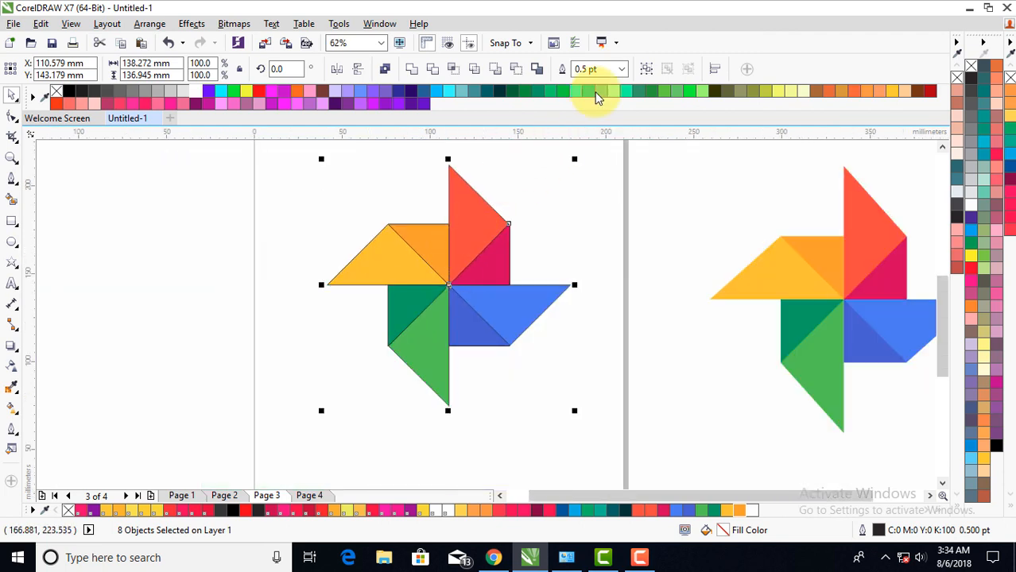
click(623, 70)
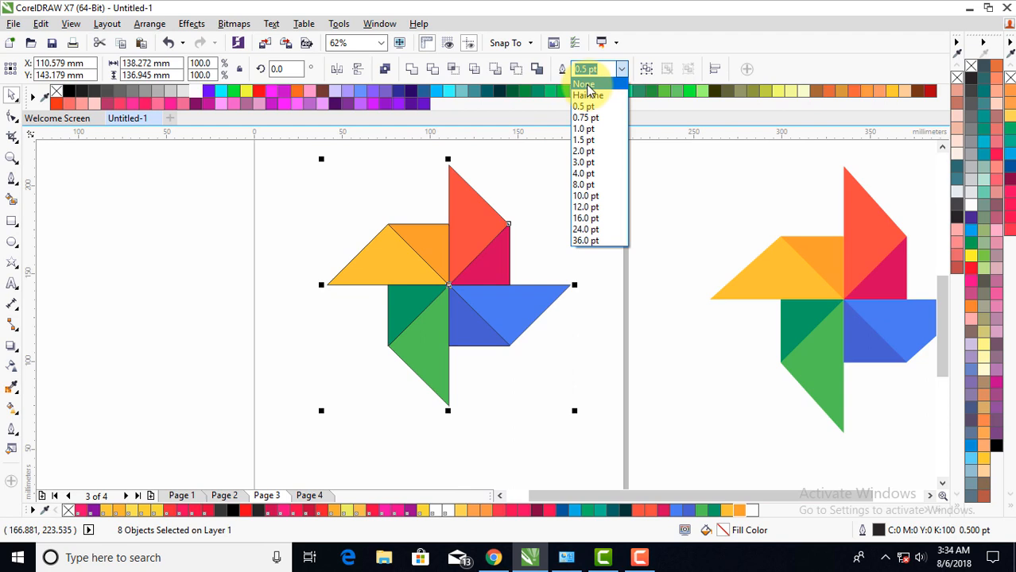
click(586, 84)
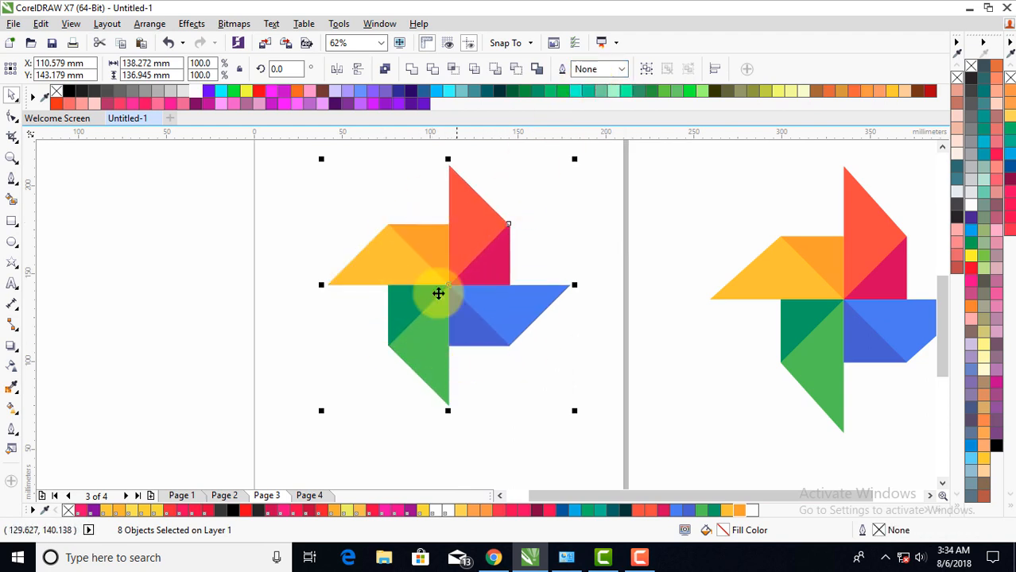
click(576, 246)
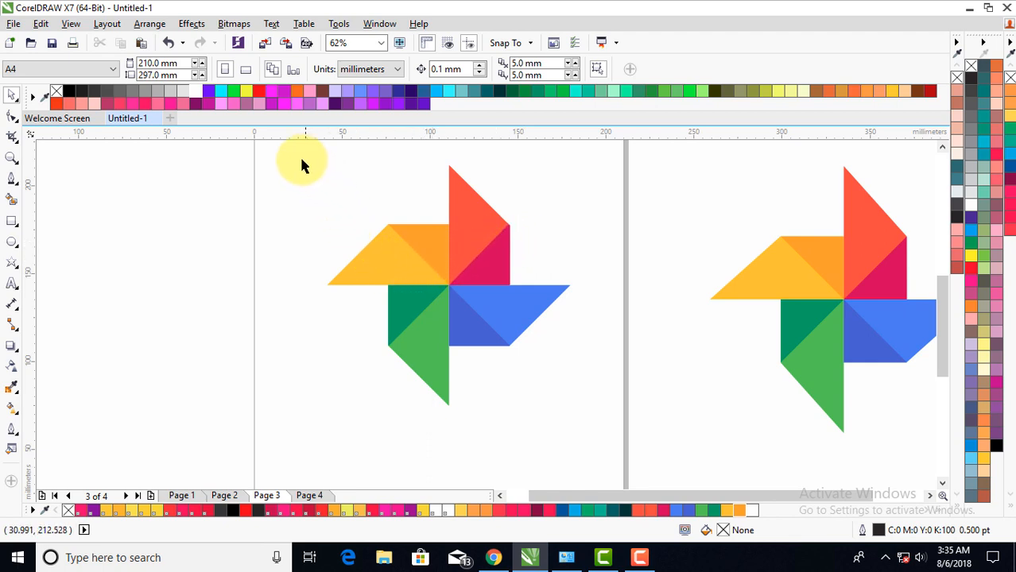
Group the eight pinwheel pieces, move the group about 9 mm left and 8 mm down, and deselect it.
drag(316, 176, 582, 427)
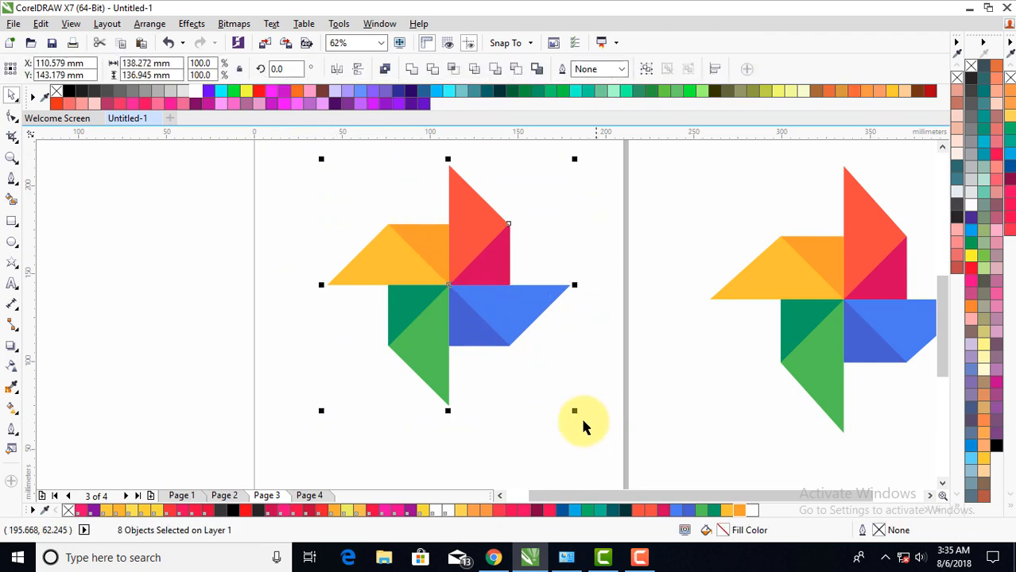
click(646, 72)
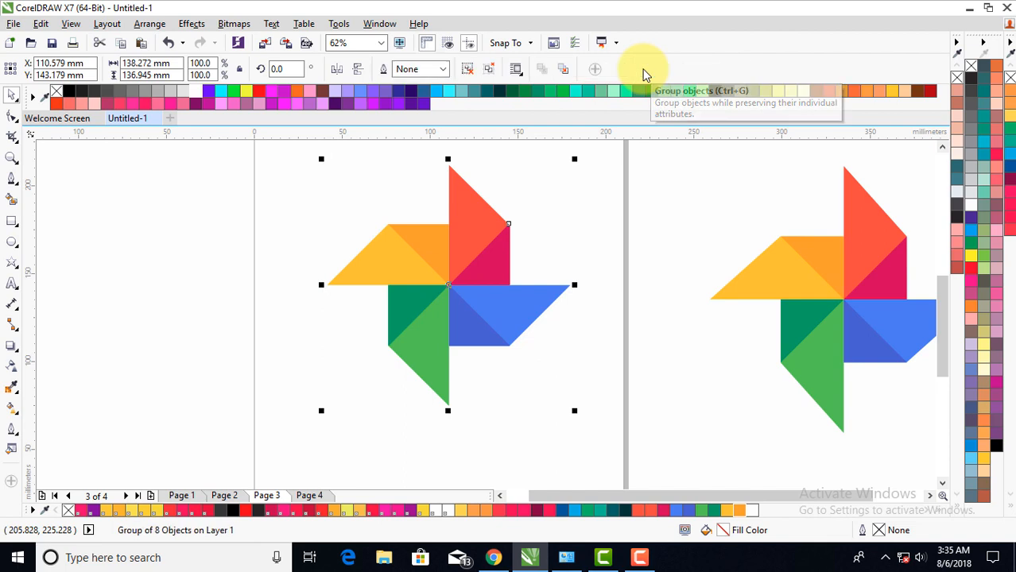
drag(503, 236, 471, 262)
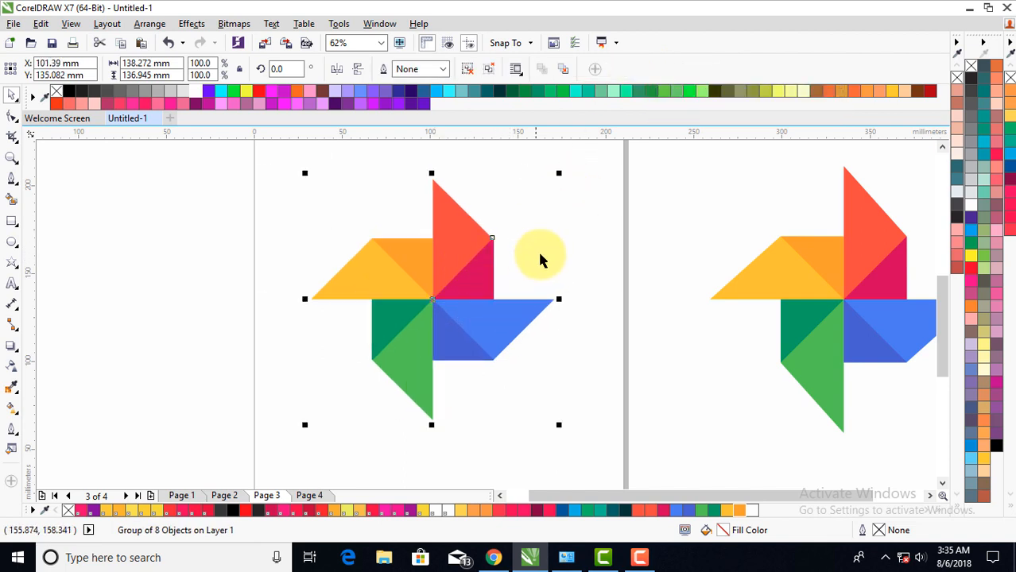
click(544, 254)
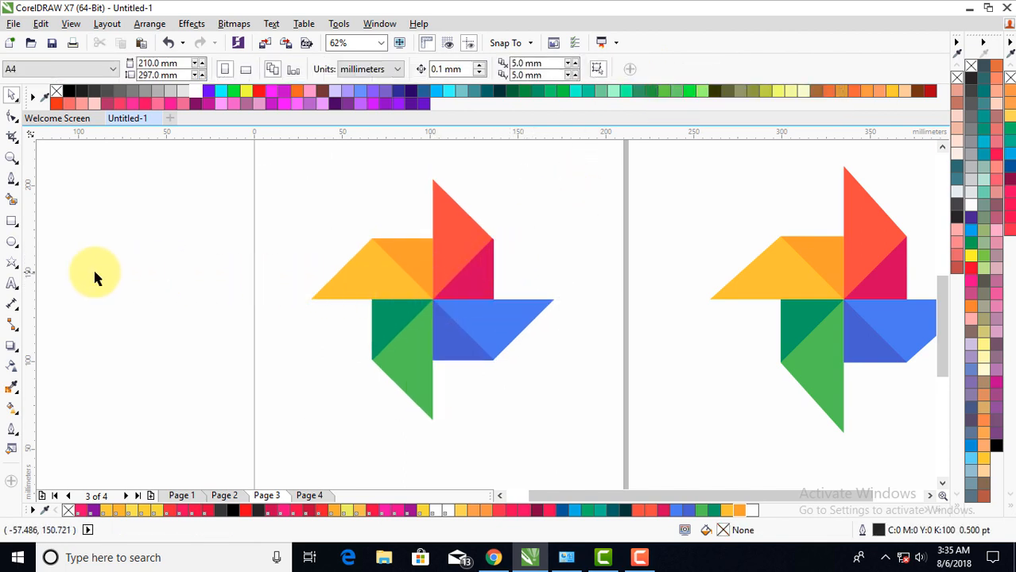
Draw a star about 24 mm wide left of the pinwheel and set its number of points to 4.
click(16, 268)
click(17, 271)
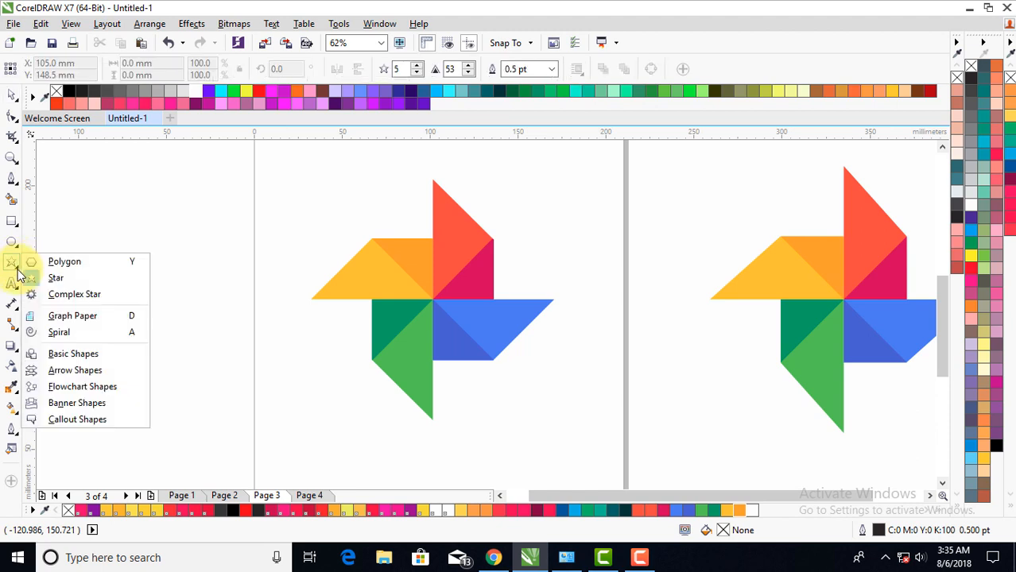
click(82, 282)
drag(213, 268, 240, 312)
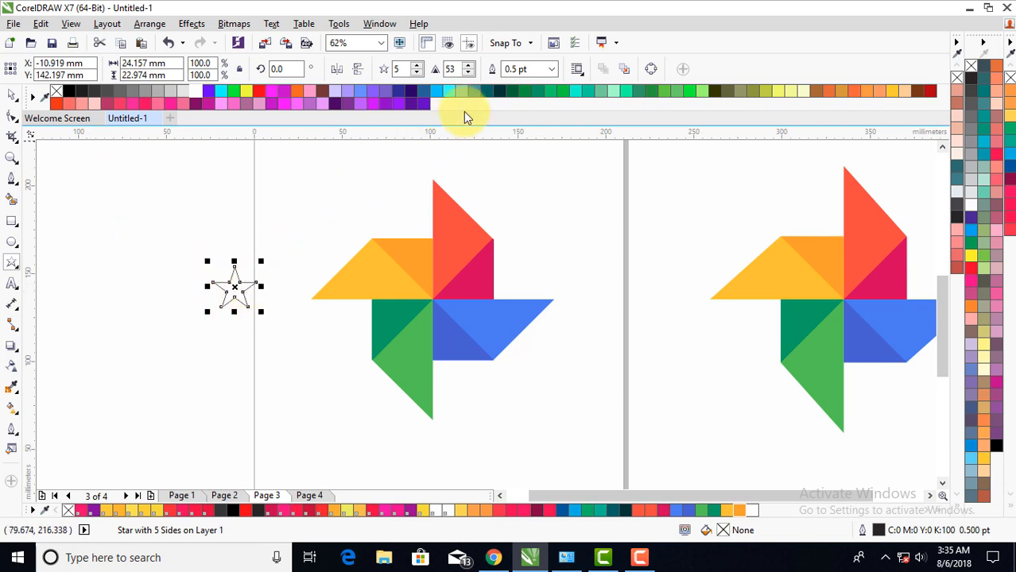
click(417, 73)
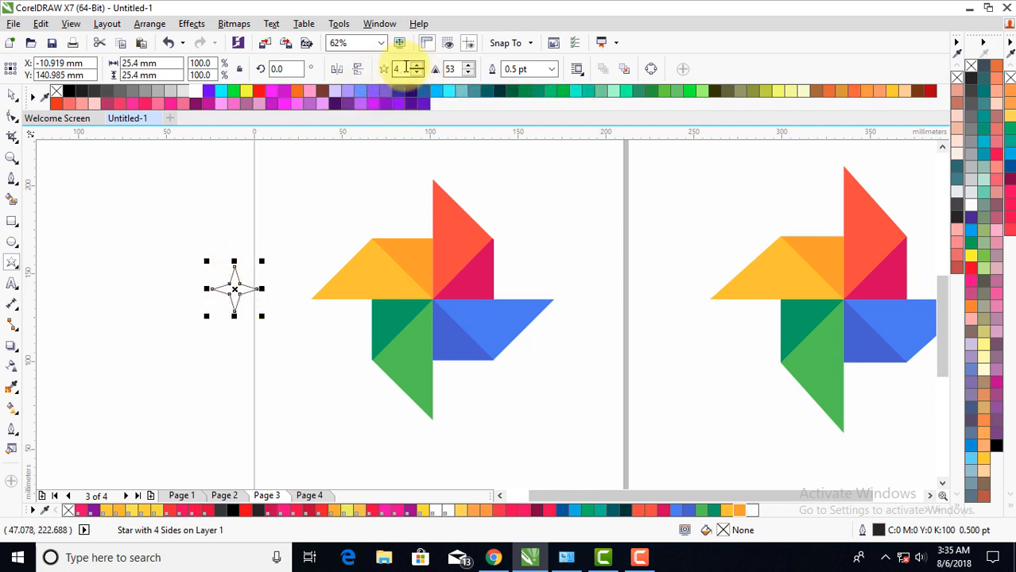
drag(406, 68, 380, 67)
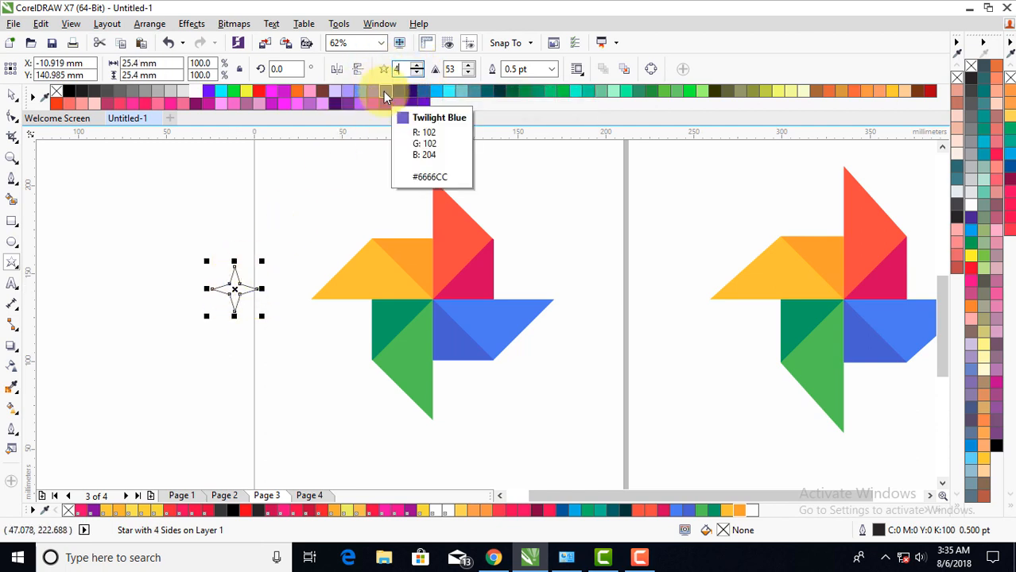
Select the star and the pinwheel group, align their centers both vertically and horizontally, and clear the selection.
click(14, 96)
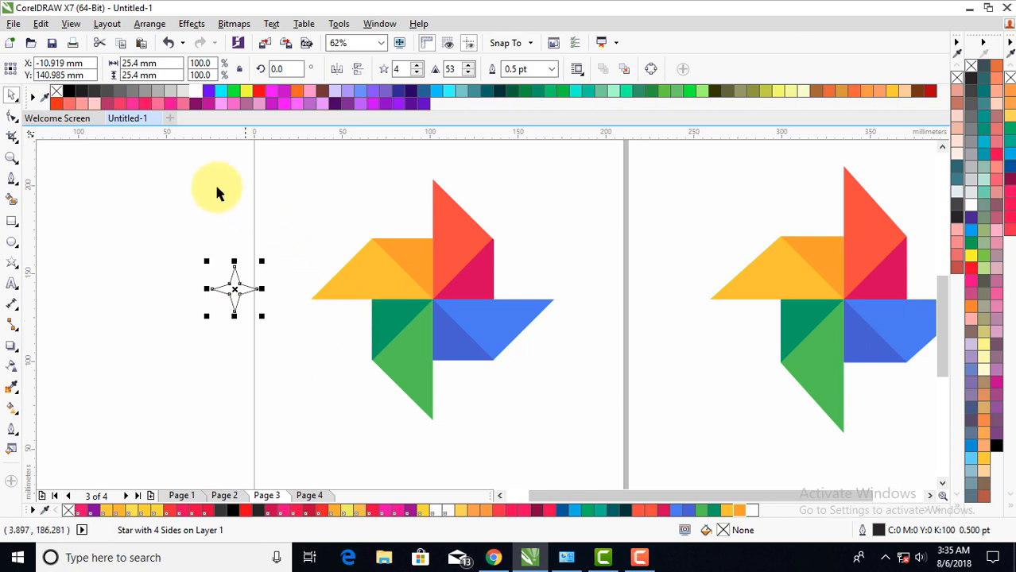
click(183, 161)
drag(173, 161, 582, 438)
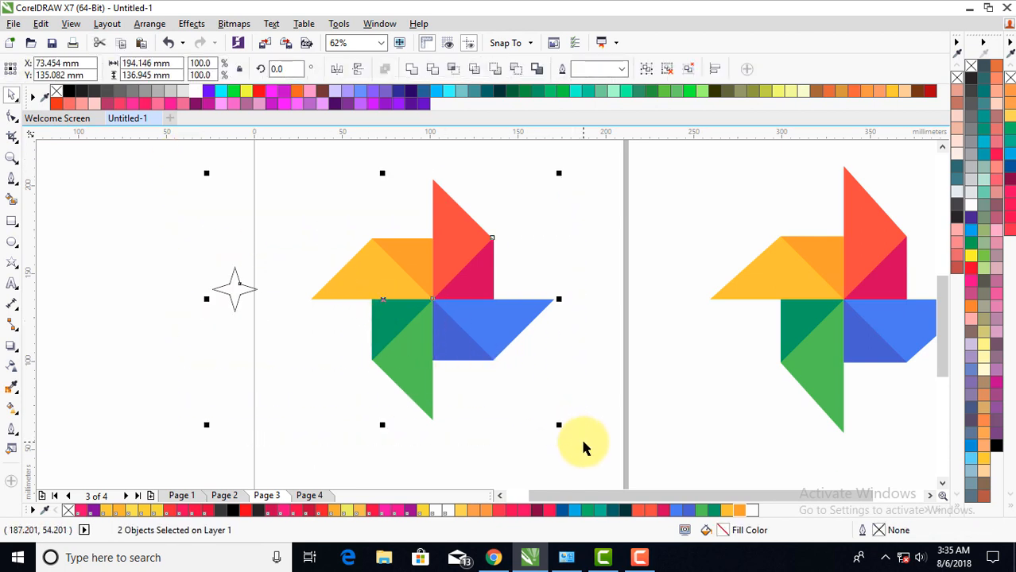
click(149, 23)
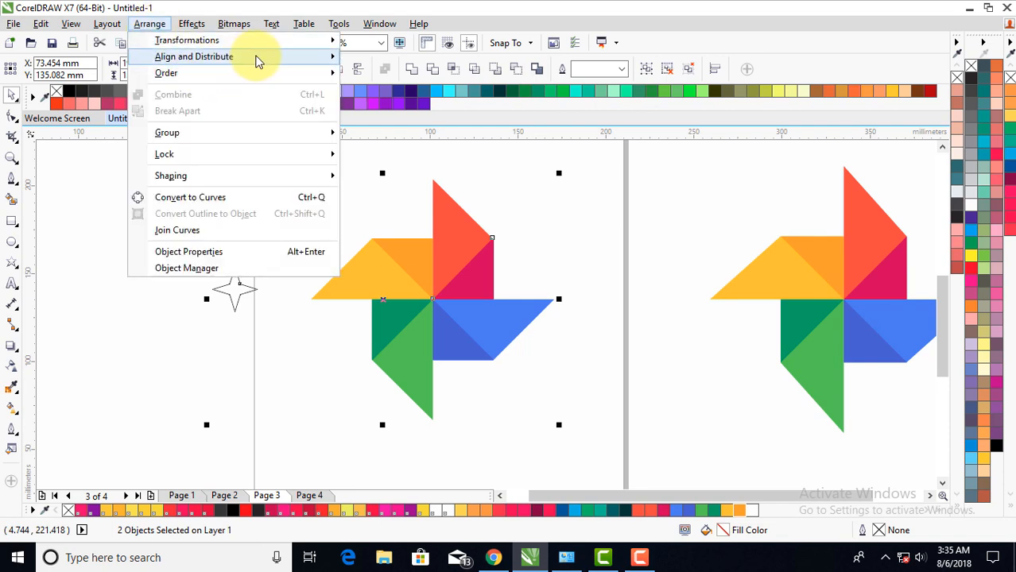
mouse_move(286, 62)
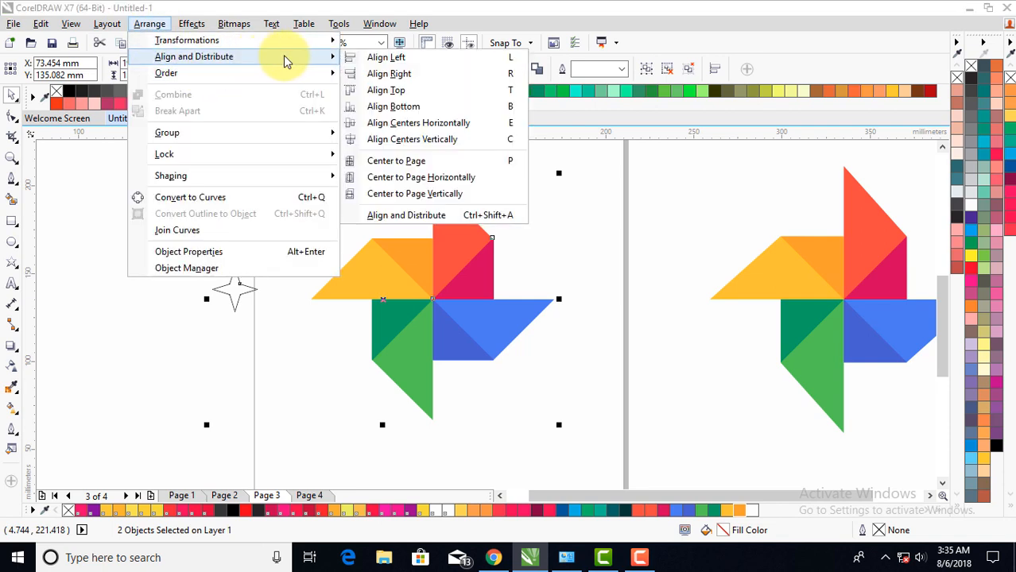
click(474, 139)
click(153, 26)
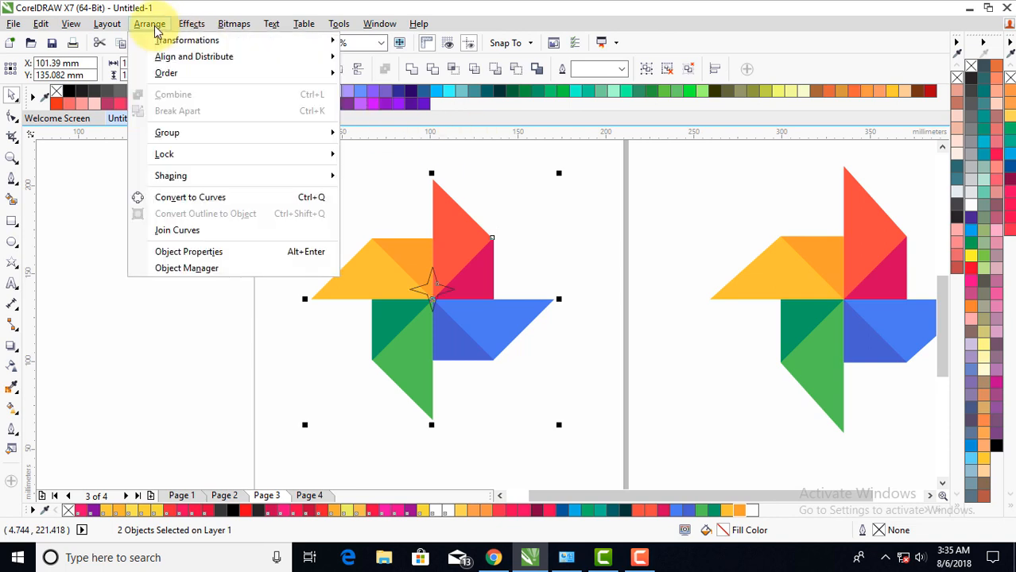
mouse_move(249, 63)
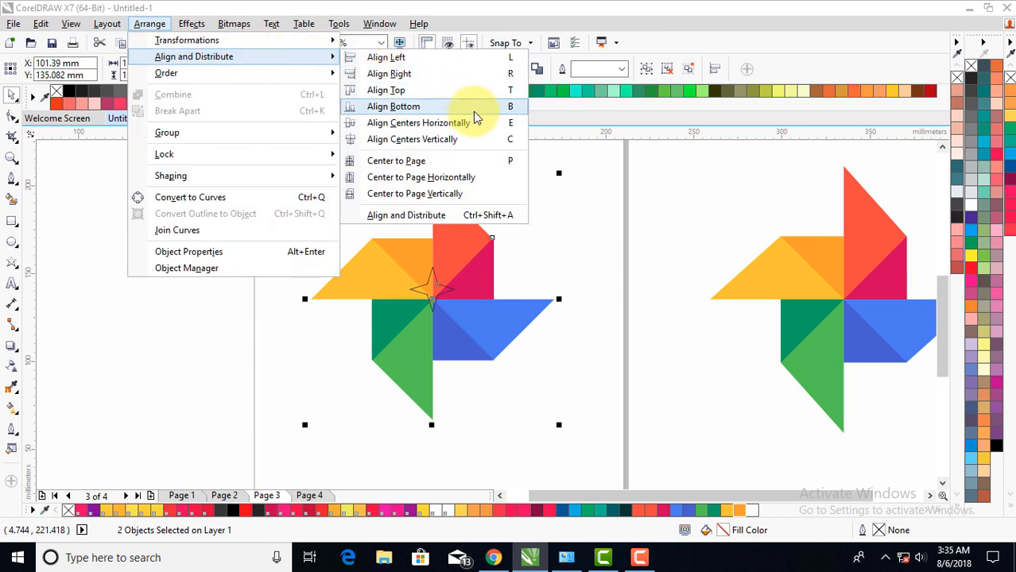
click(513, 124)
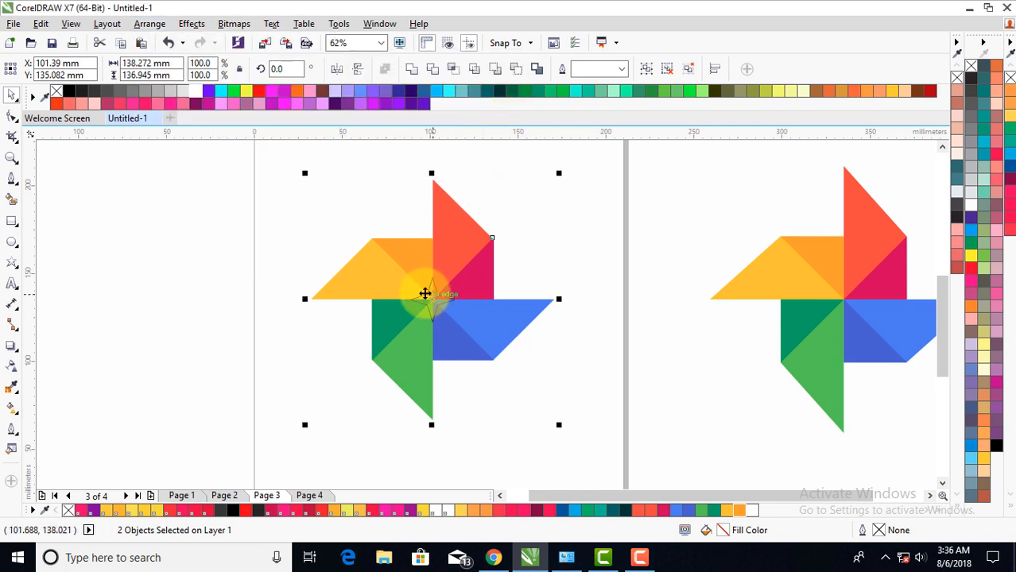
click(284, 251)
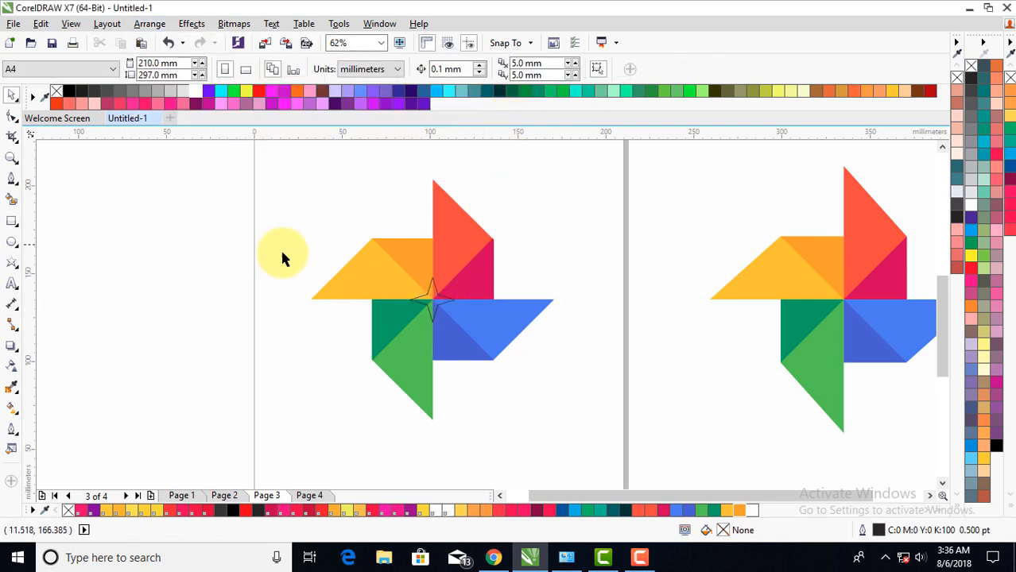
Fill the four-pointed star at the pinwheel's center with white.
click(437, 300)
scroll(437, 300, up, 2)
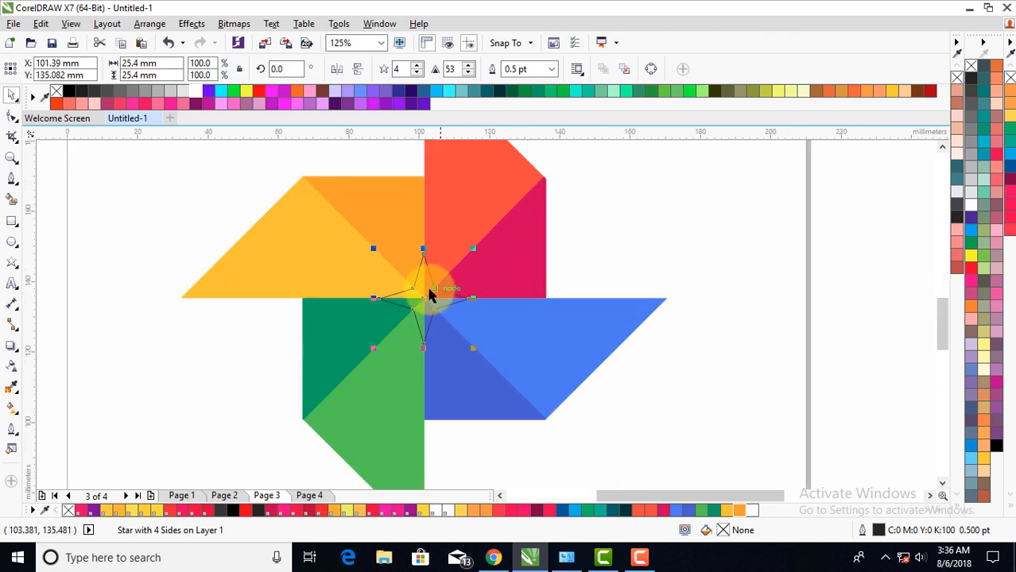
click(199, 94)
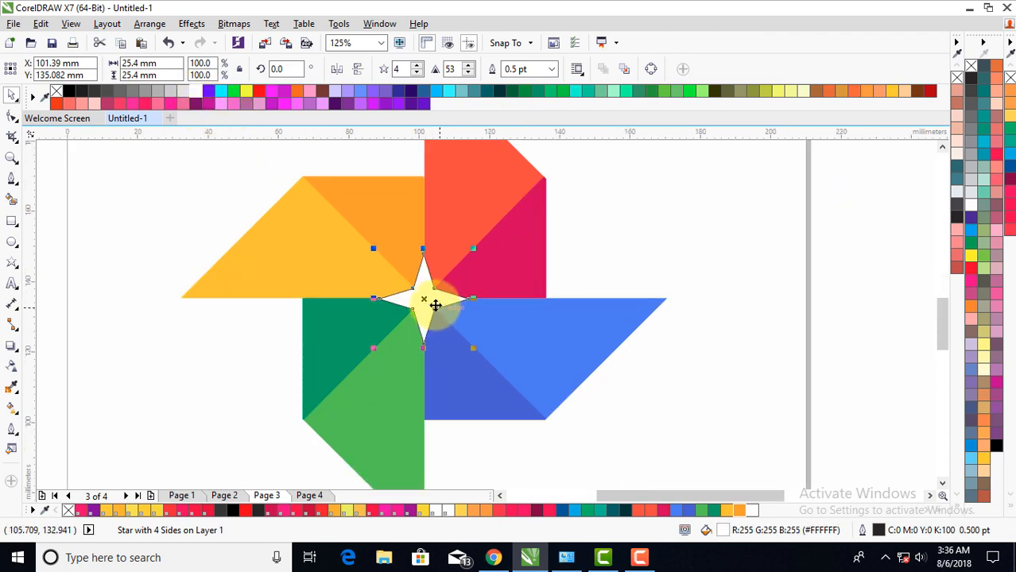
Enlarge the white star proportionally about its center to about 27.3 mm wide and deselect it.
scroll(427, 301, down, 2)
scroll(428, 302, up, 2)
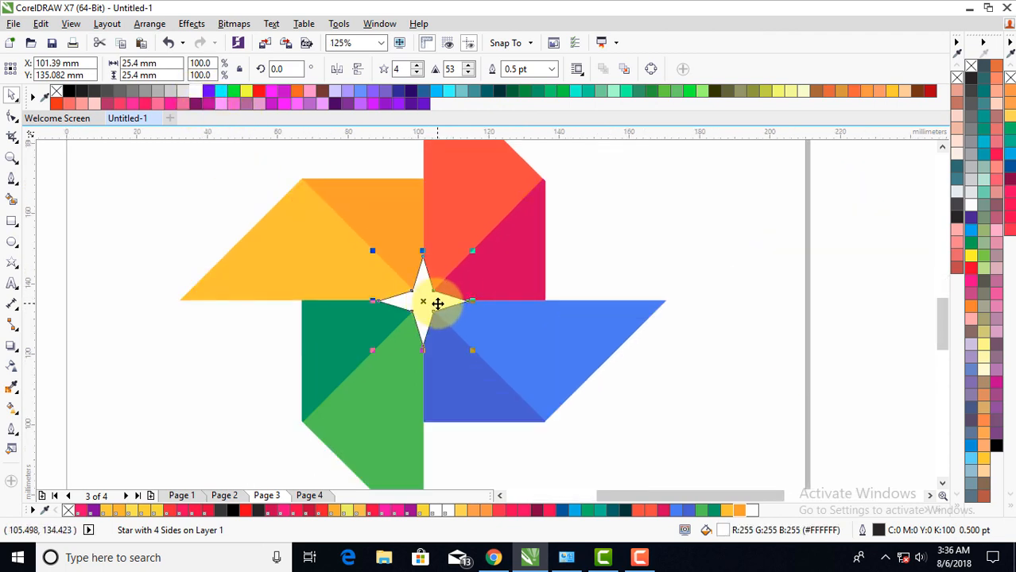
scroll(431, 304, up, 2)
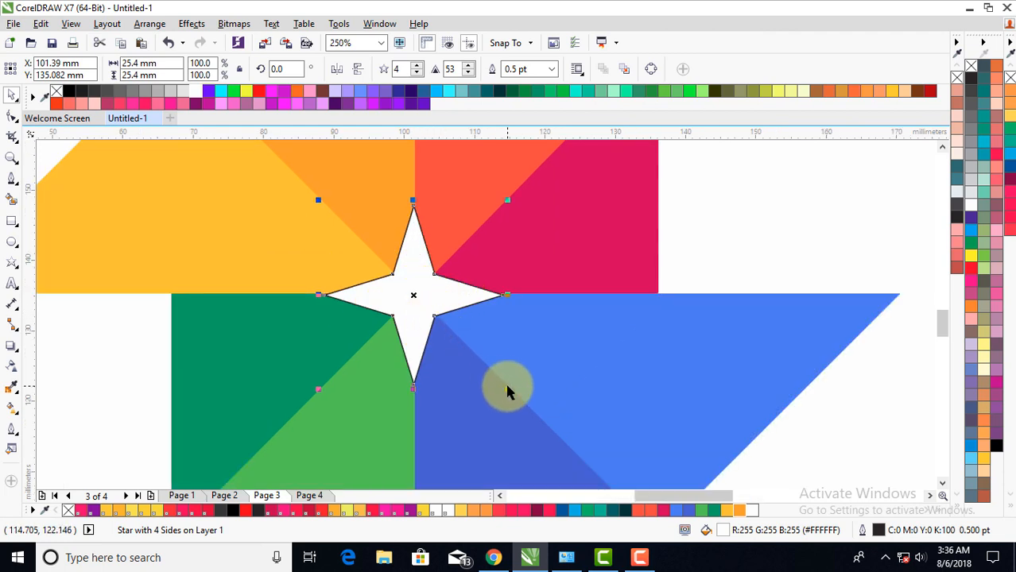
drag(509, 389, 516, 411)
scroll(426, 319, down, 2)
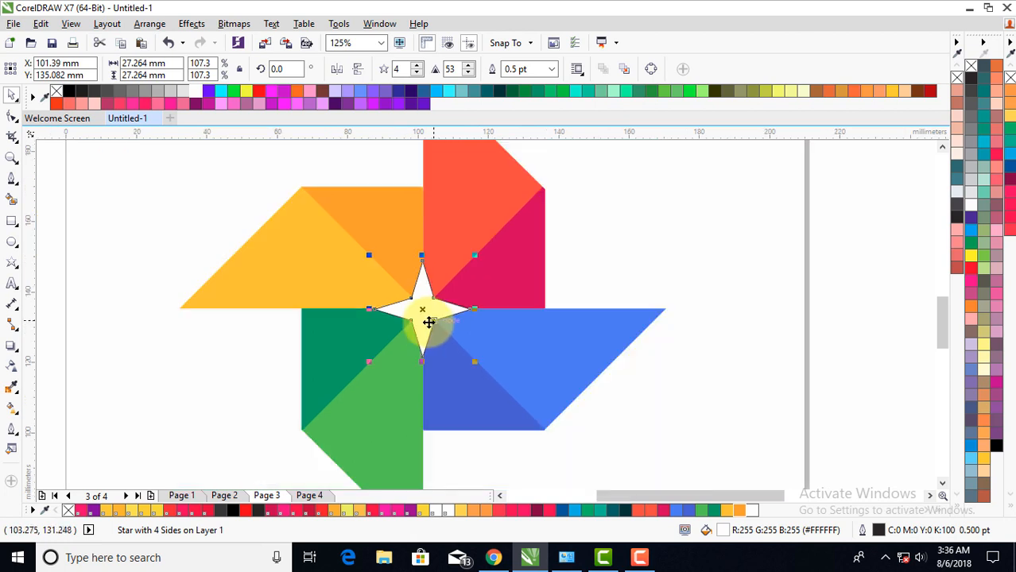
scroll(422, 328, down, 2)
click(516, 300)
Set the white star's outline width to 1.0 pt with rounded corners and round line caps.
scroll(422, 311, up, 4)
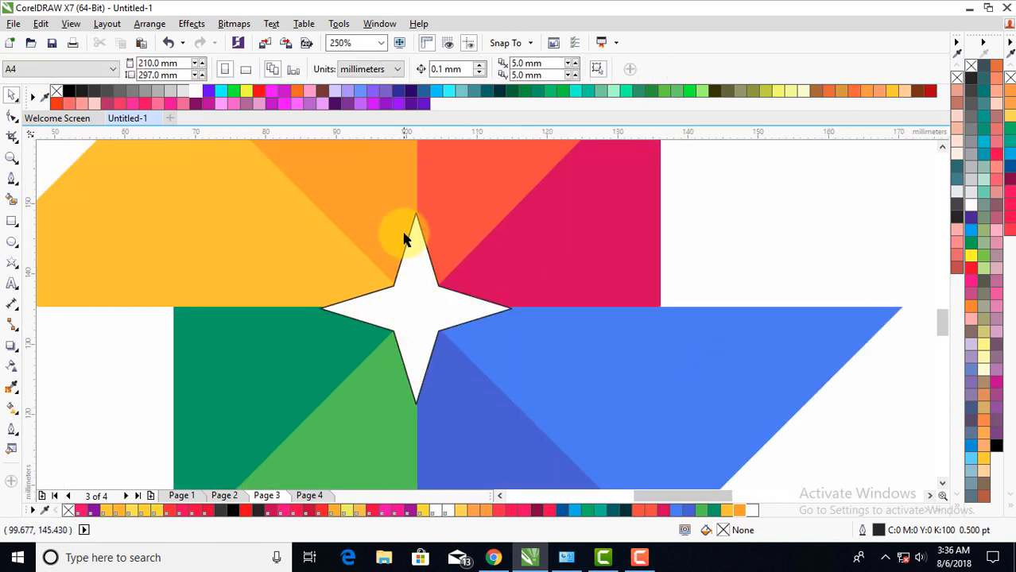
scroll(415, 218, up, 2)
scroll(429, 195, down, 2)
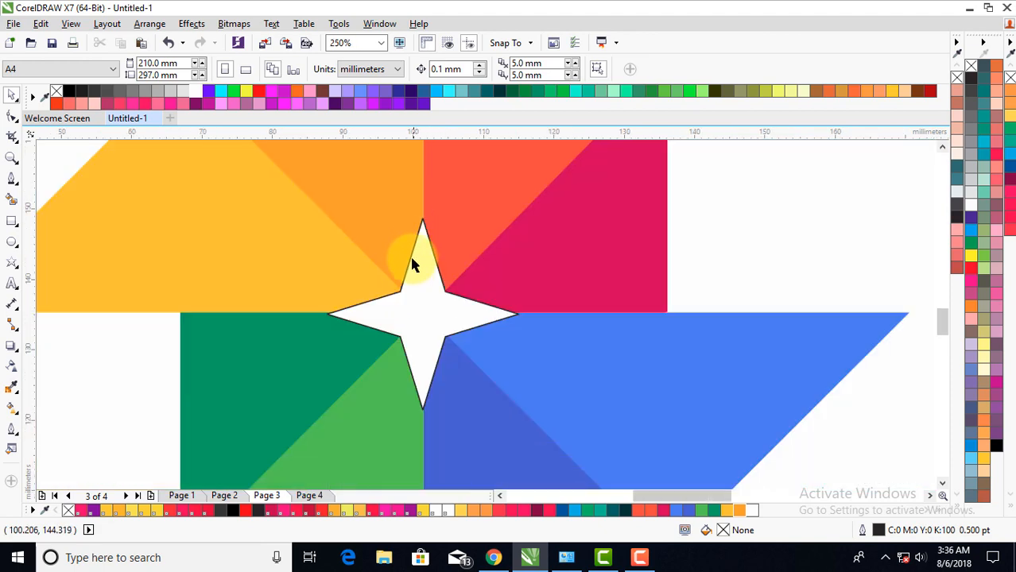
scroll(334, 314, up, 2)
scroll(340, 309, down, 2)
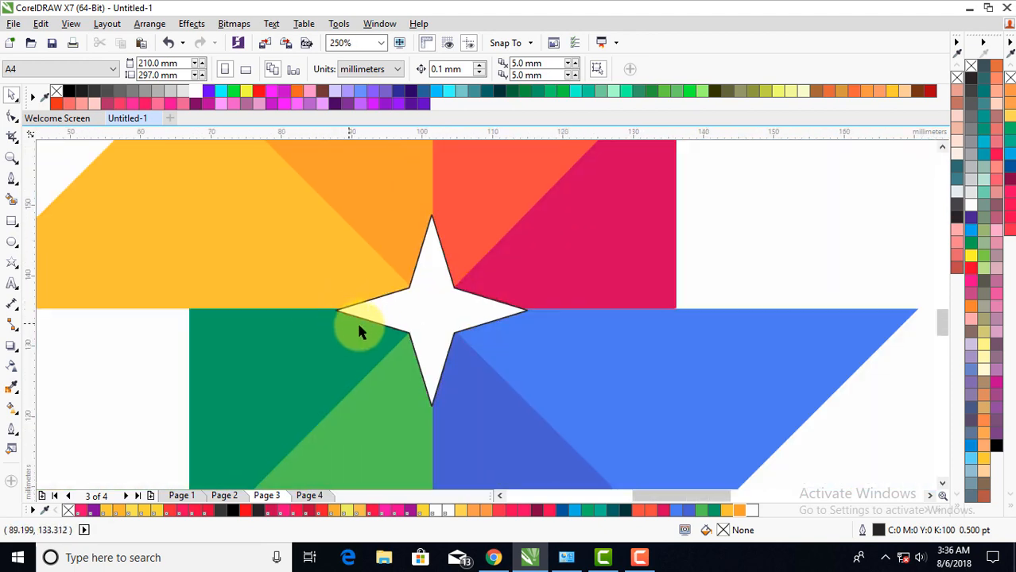
scroll(423, 322, down, 1)
scroll(427, 314, up, 1)
click(428, 306)
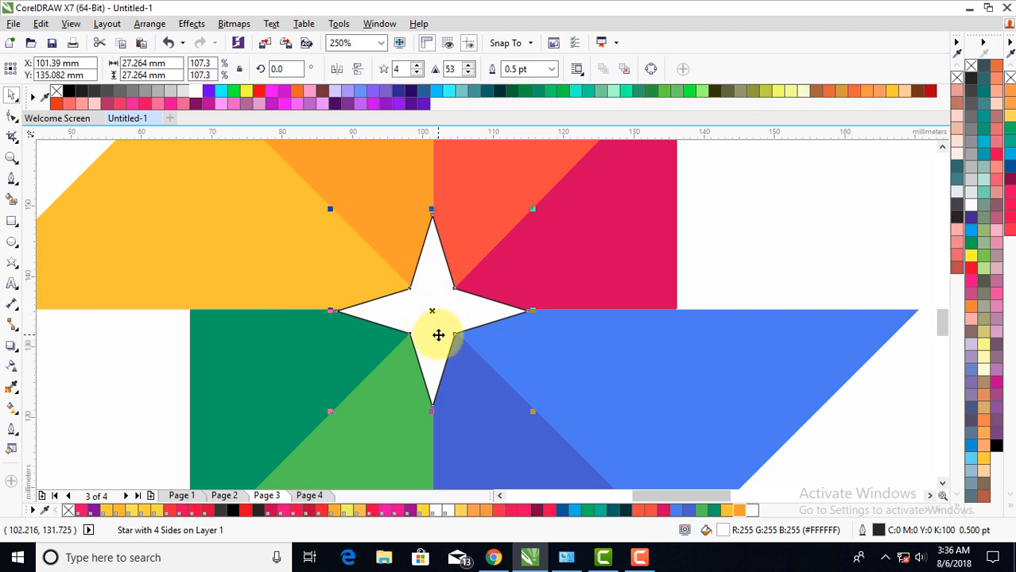
right_click(438, 334)
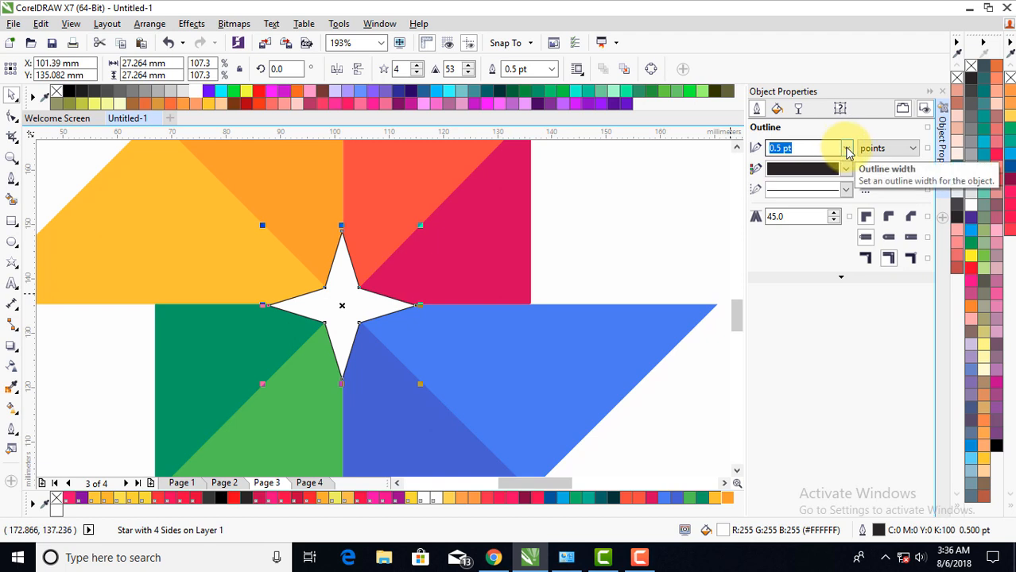
click(848, 149)
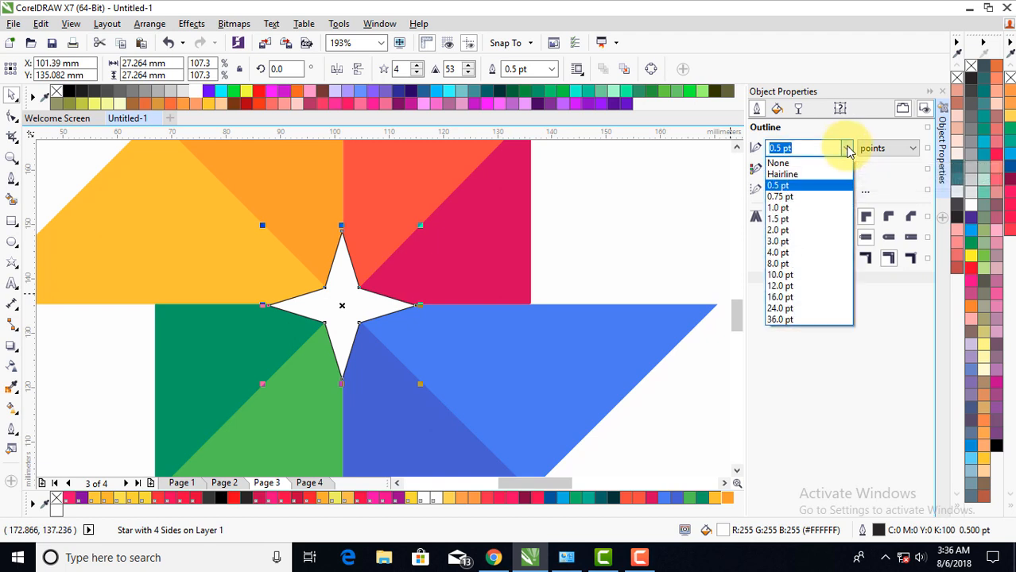
click(779, 208)
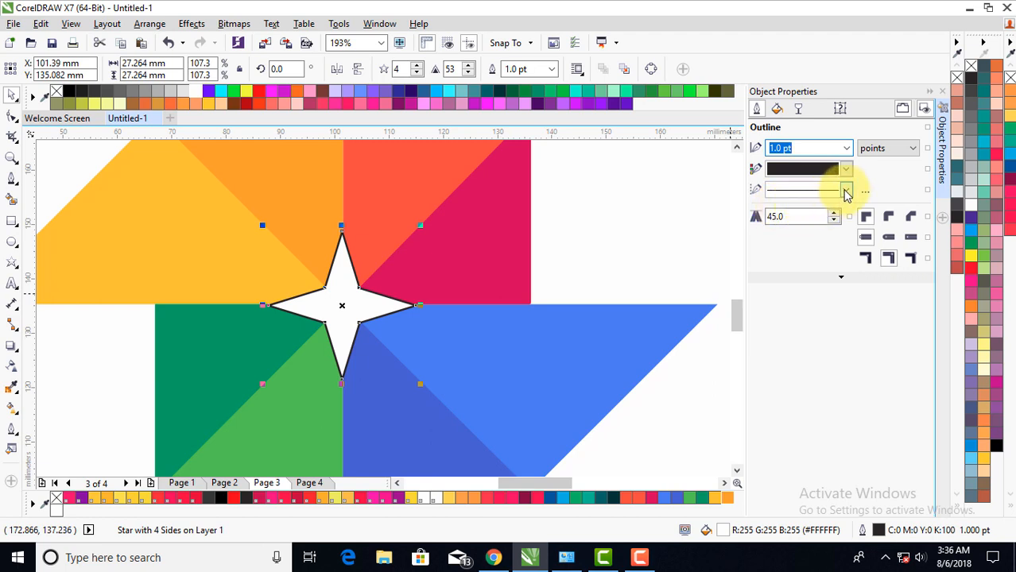
click(889, 221)
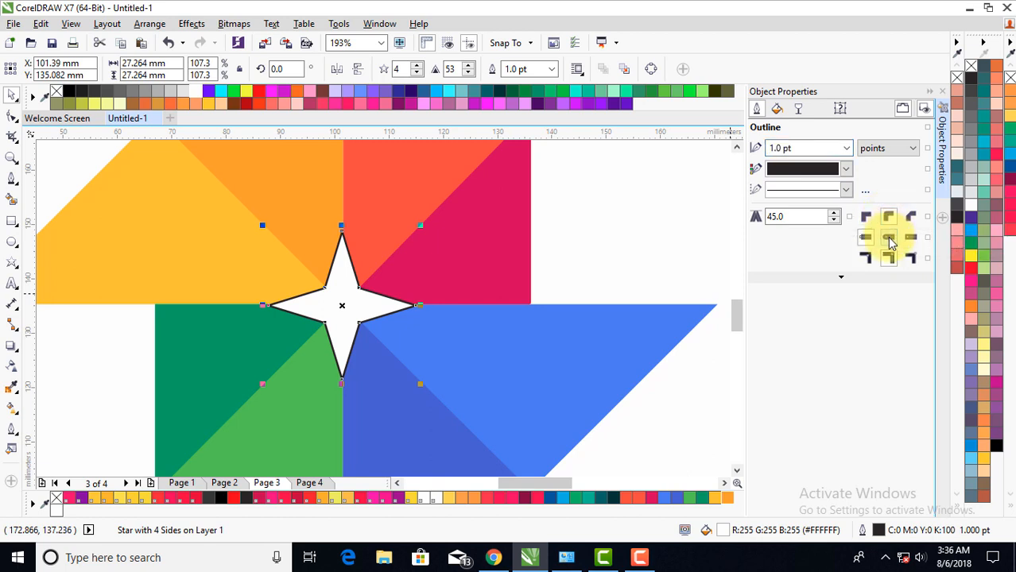
click(891, 241)
Set the star's outline color to white, deselect the star and close the object properties.
click(847, 171)
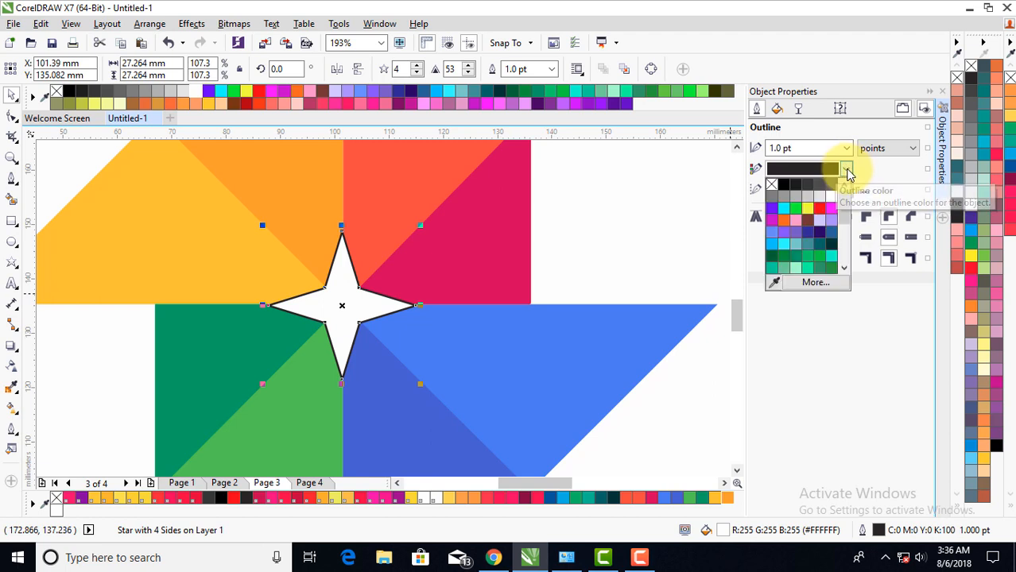
click(833, 197)
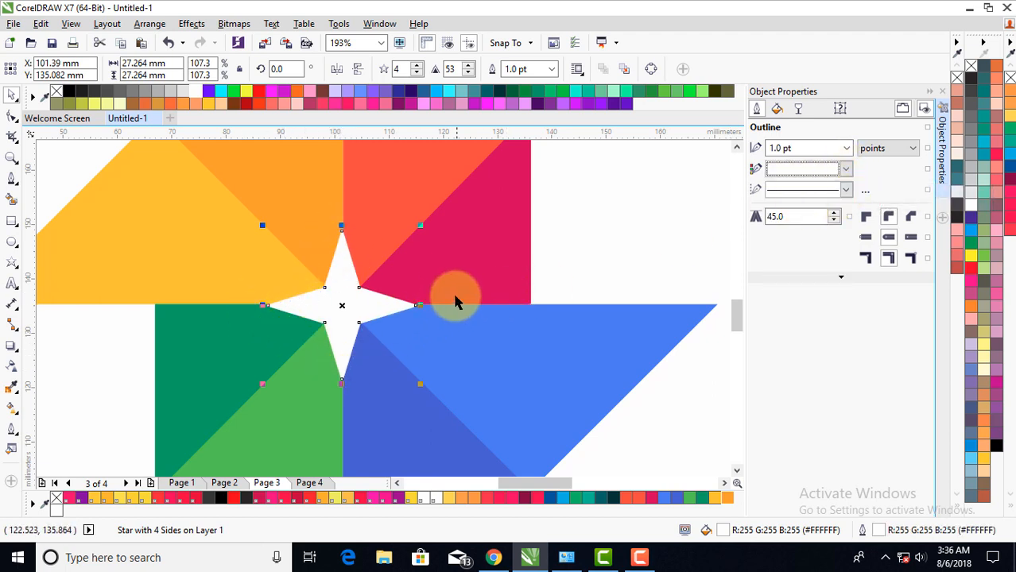
click(603, 226)
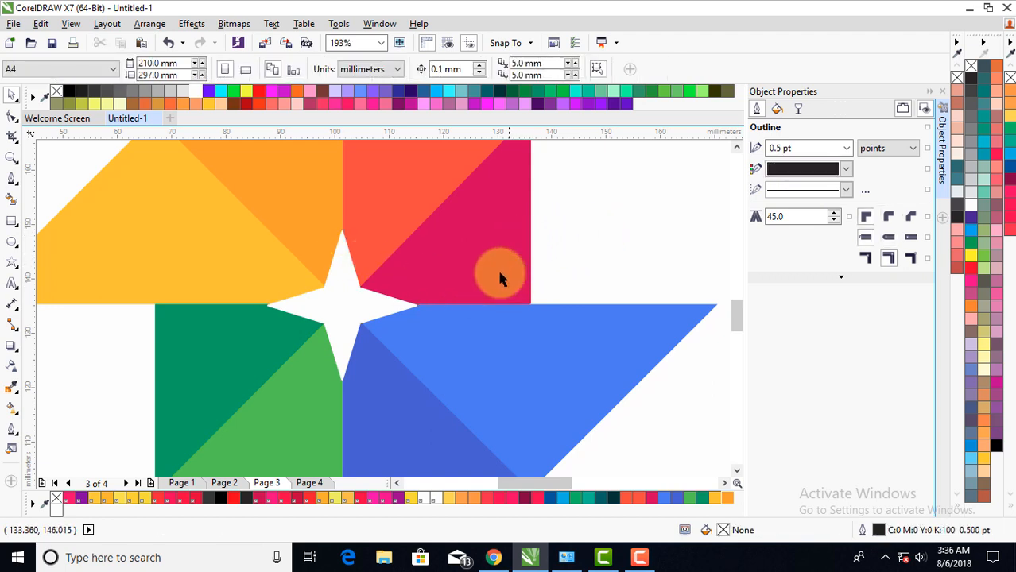
scroll(476, 308, down, 5)
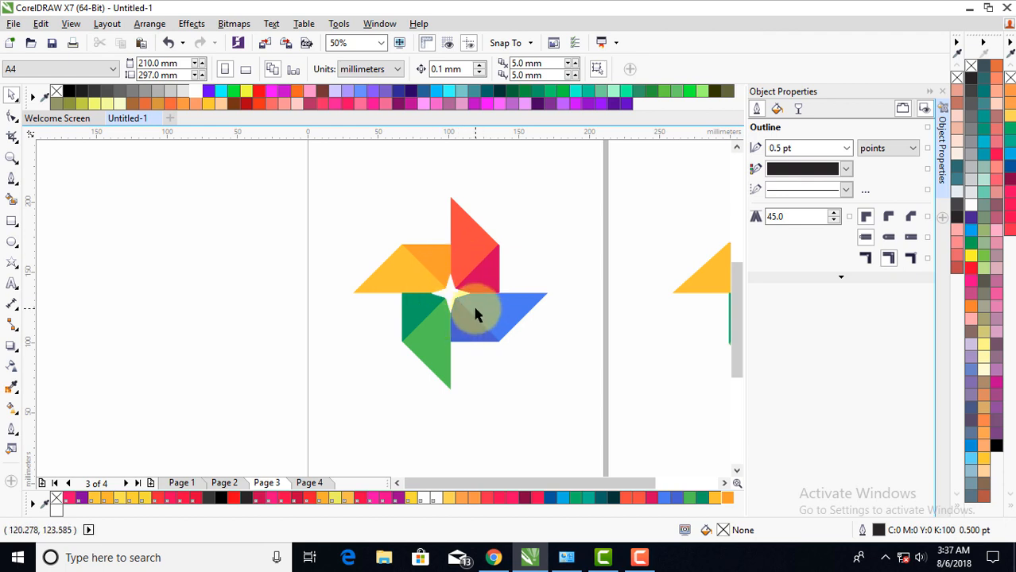
click(941, 95)
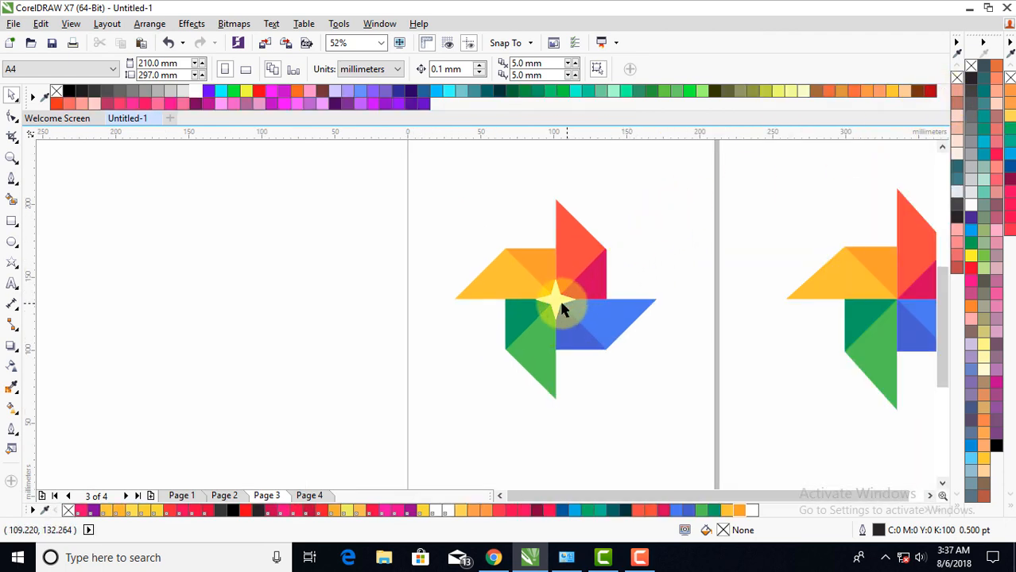
Enlarge the white star a little further about its center and clear the selection.
click(557, 300)
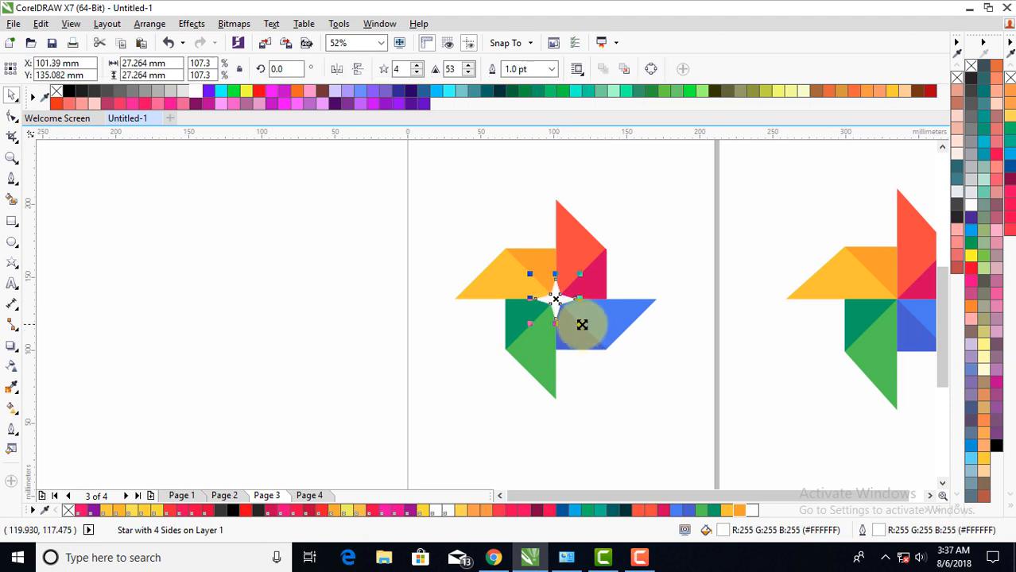
drag(581, 325, 589, 331)
click(640, 289)
scroll(543, 335, down, 1)
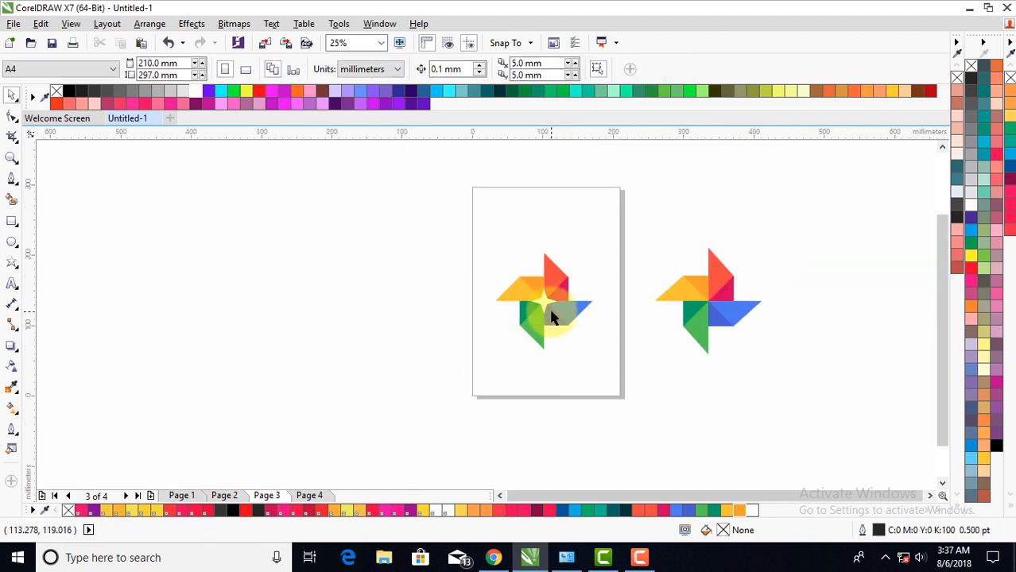
scroll(552, 313, up, 1)
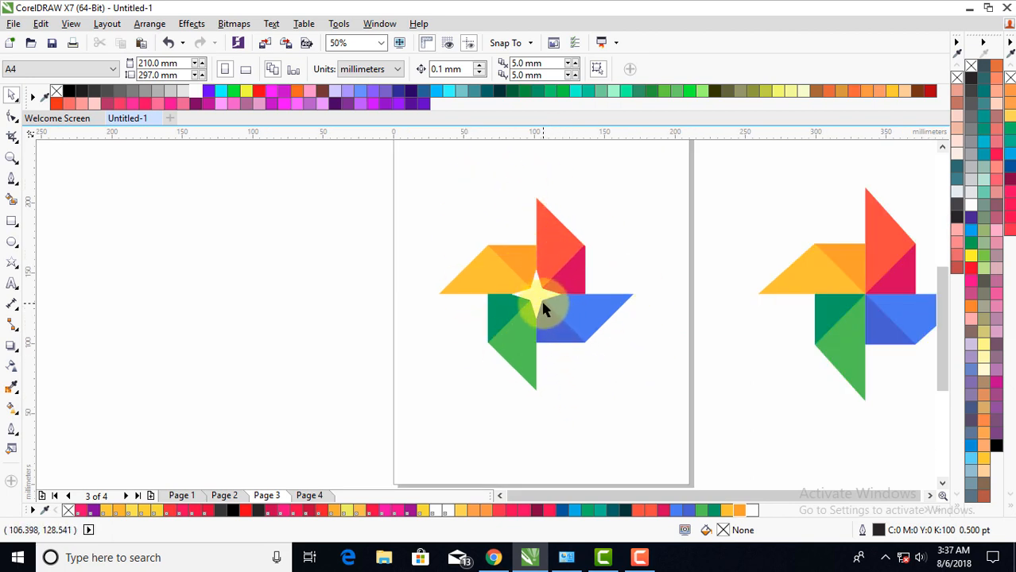
Group the star with the pinwheel, move the group about 14 mm up and 2 mm right, and deselect it.
drag(422, 185, 650, 411)
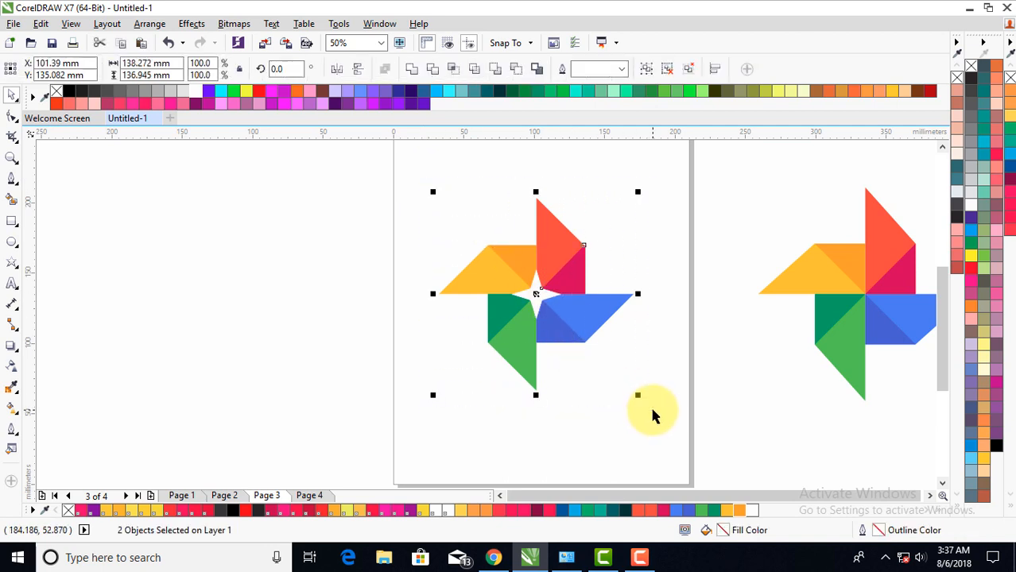
click(648, 72)
drag(560, 295, 561, 273)
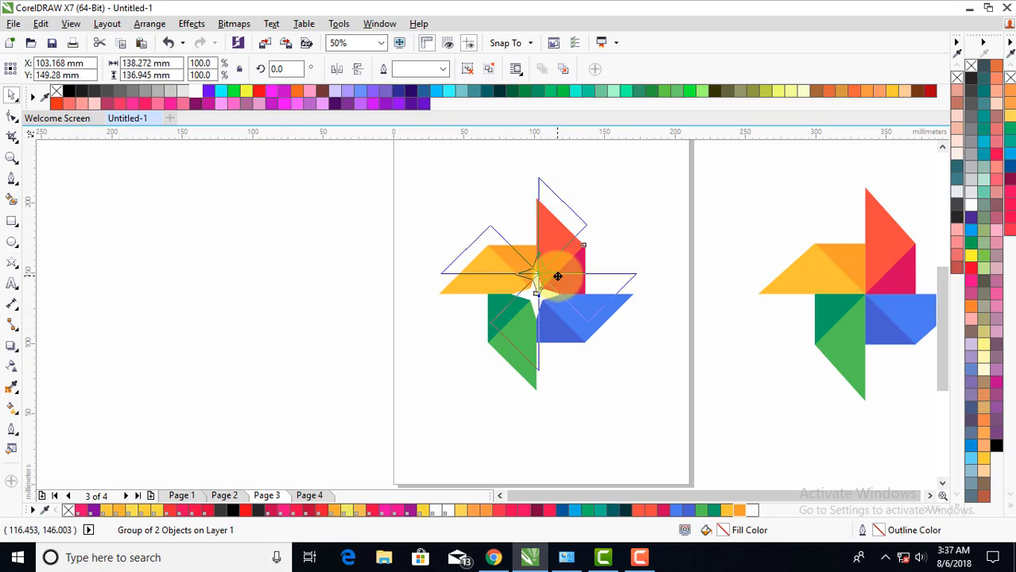
click(620, 252)
scroll(619, 252, down, 2)
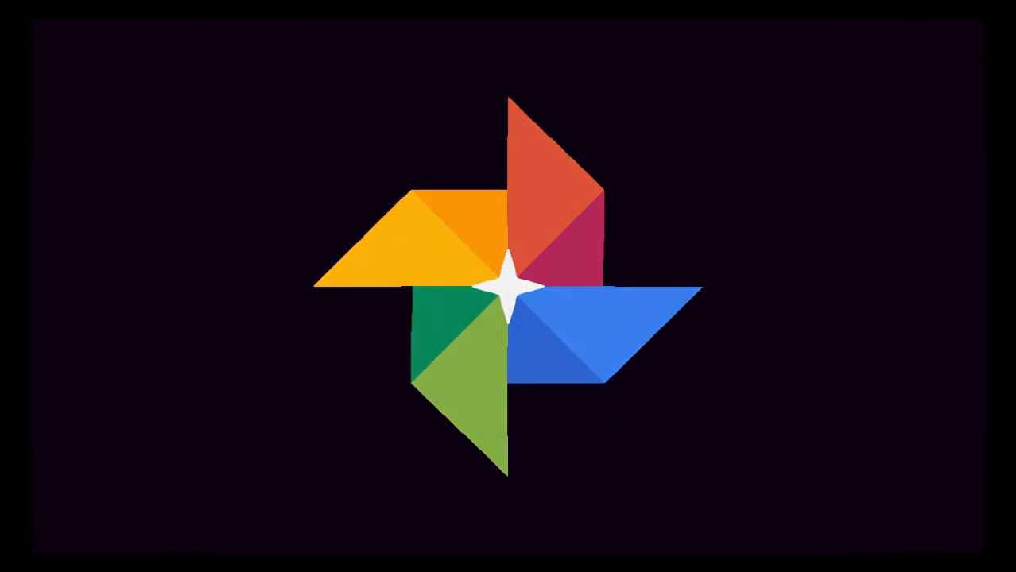